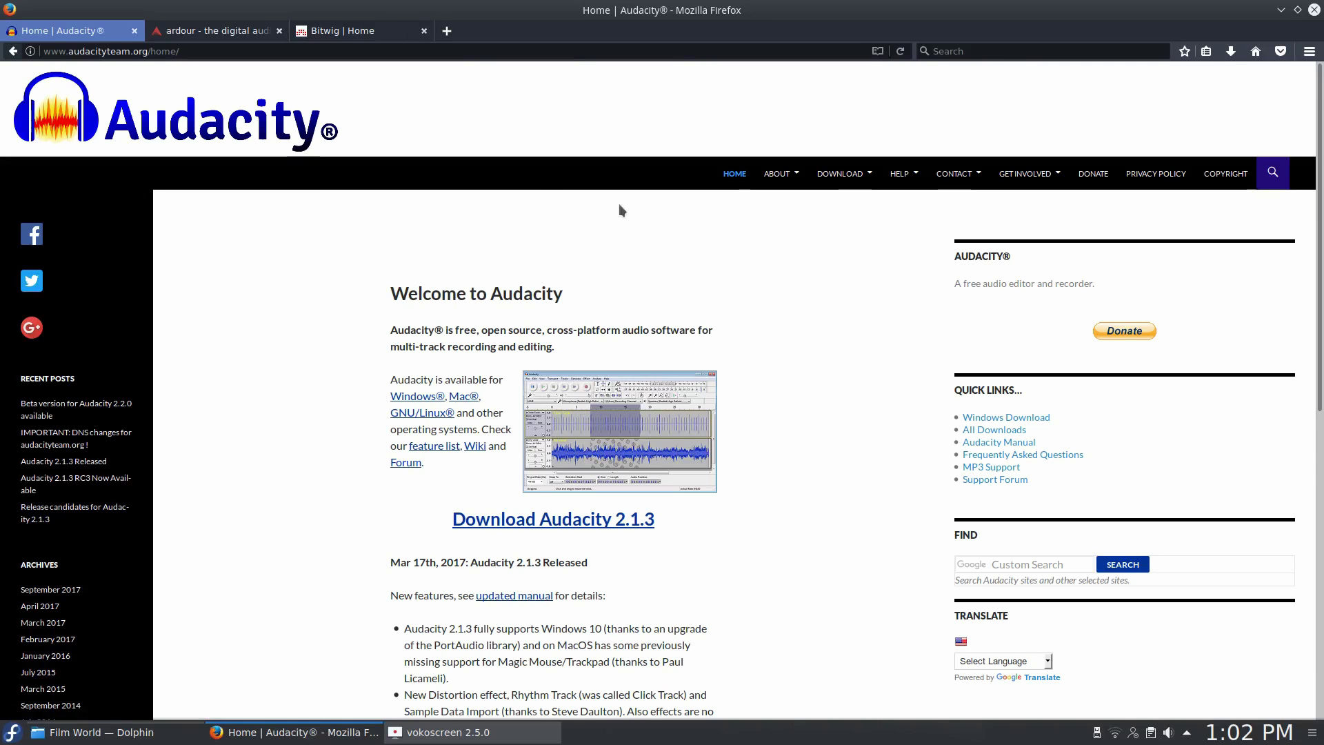
scroll(745, 507, down, 2)
scroll(744, 528, down, 2)
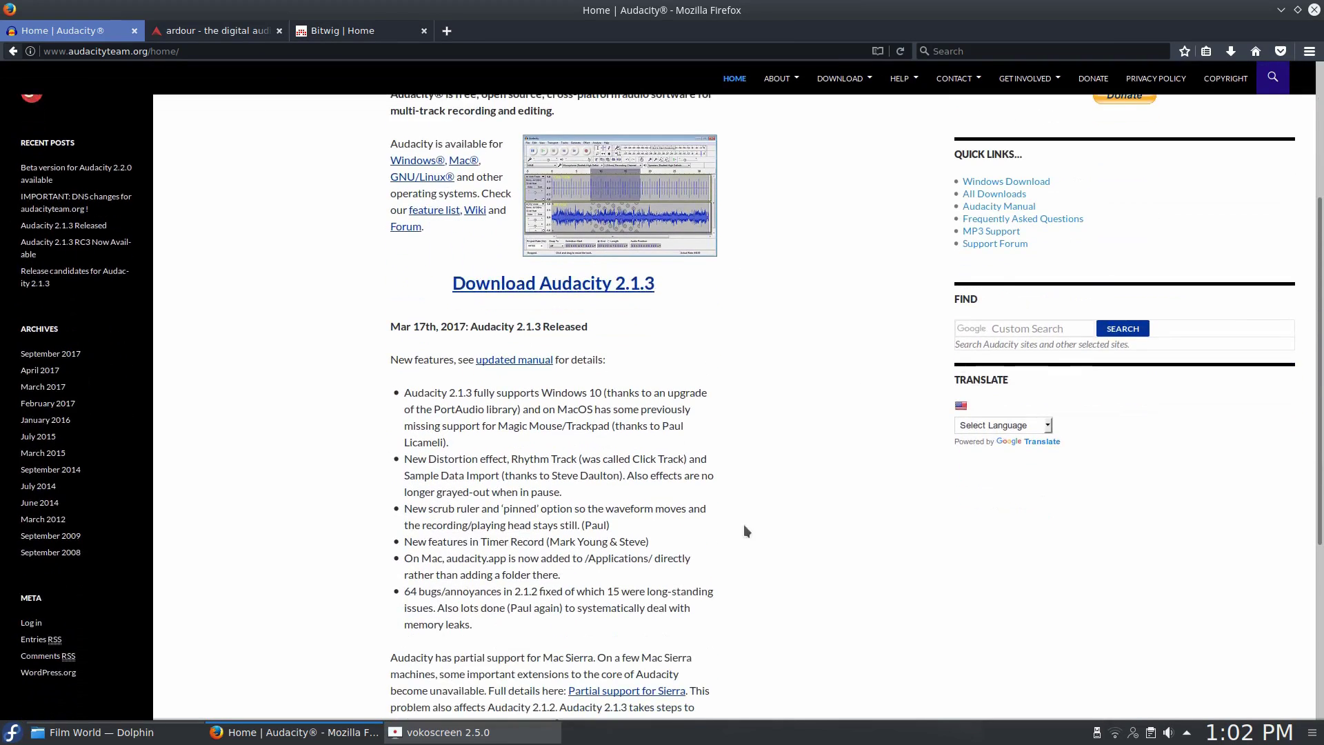
scroll(392, 473, down, 3)
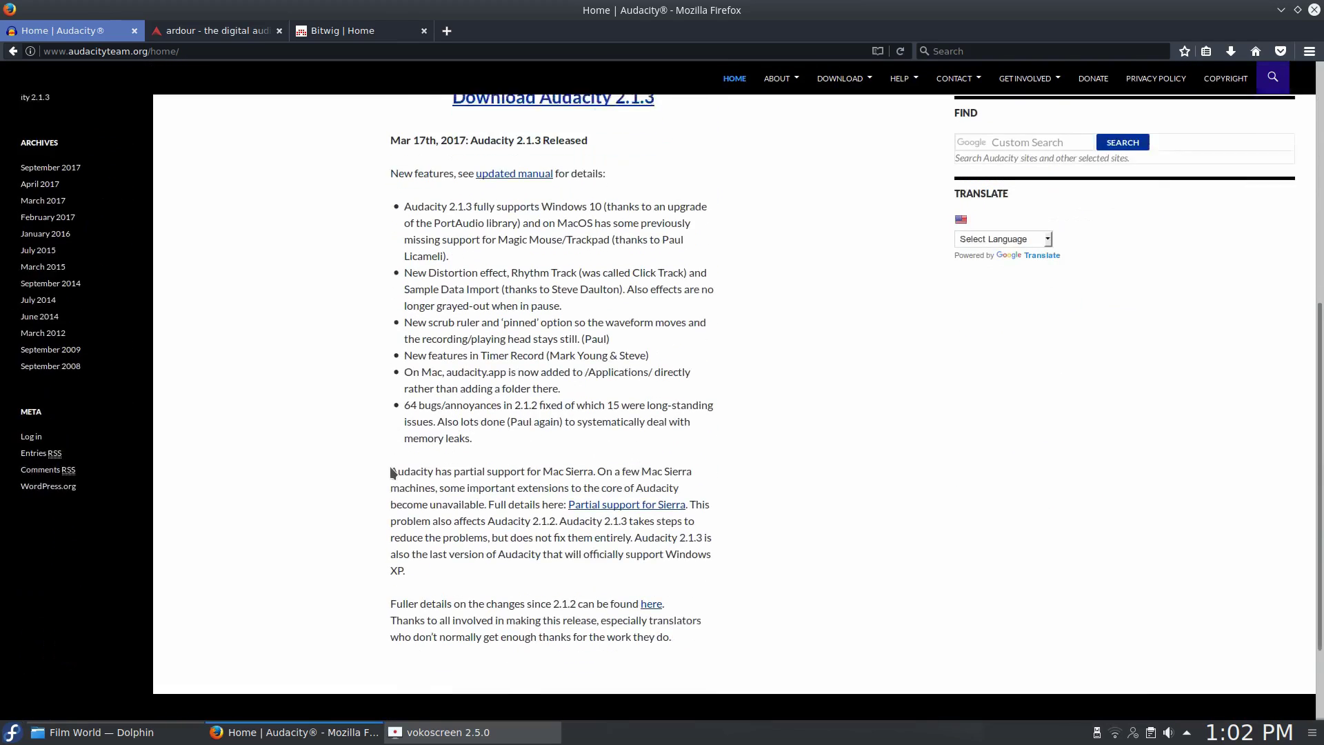
scroll(393, 473, down, 2)
scroll(391, 467, up, 5)
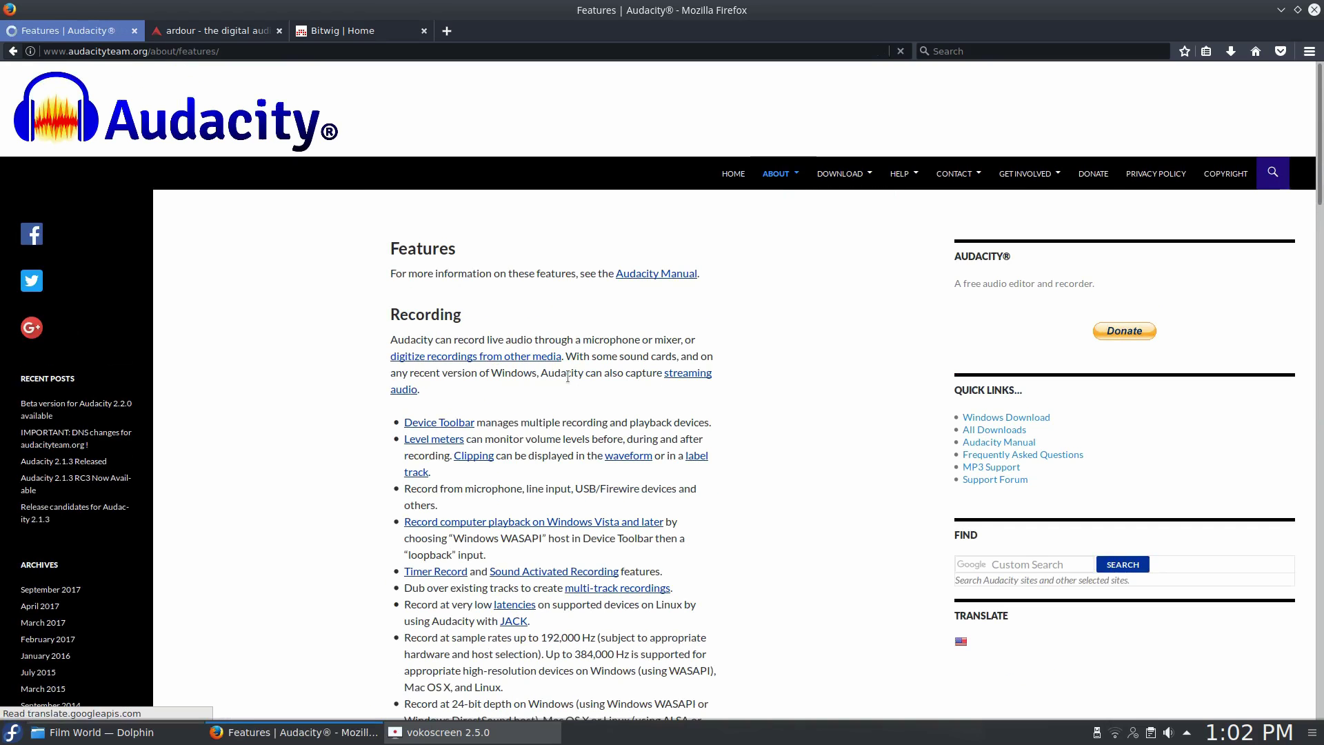
scroll(566, 377, down, 1)
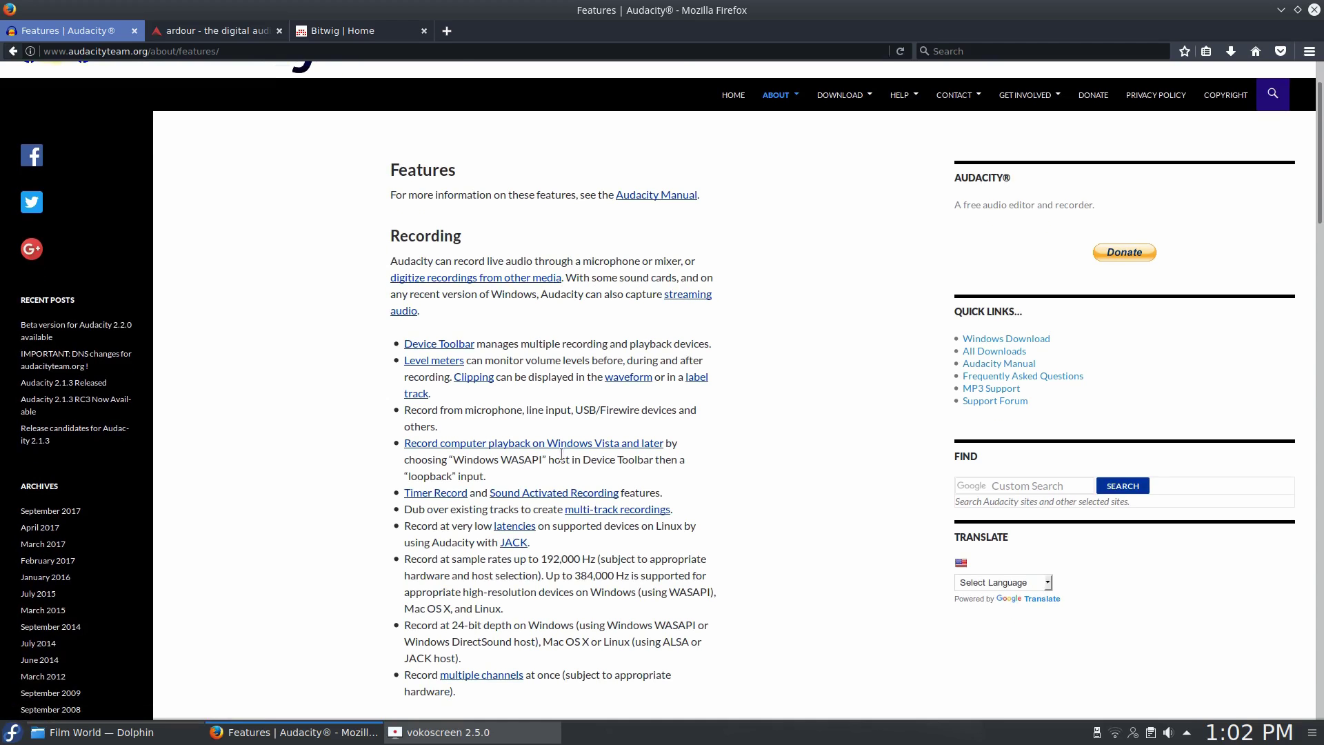
scroll(433, 495, down, 2)
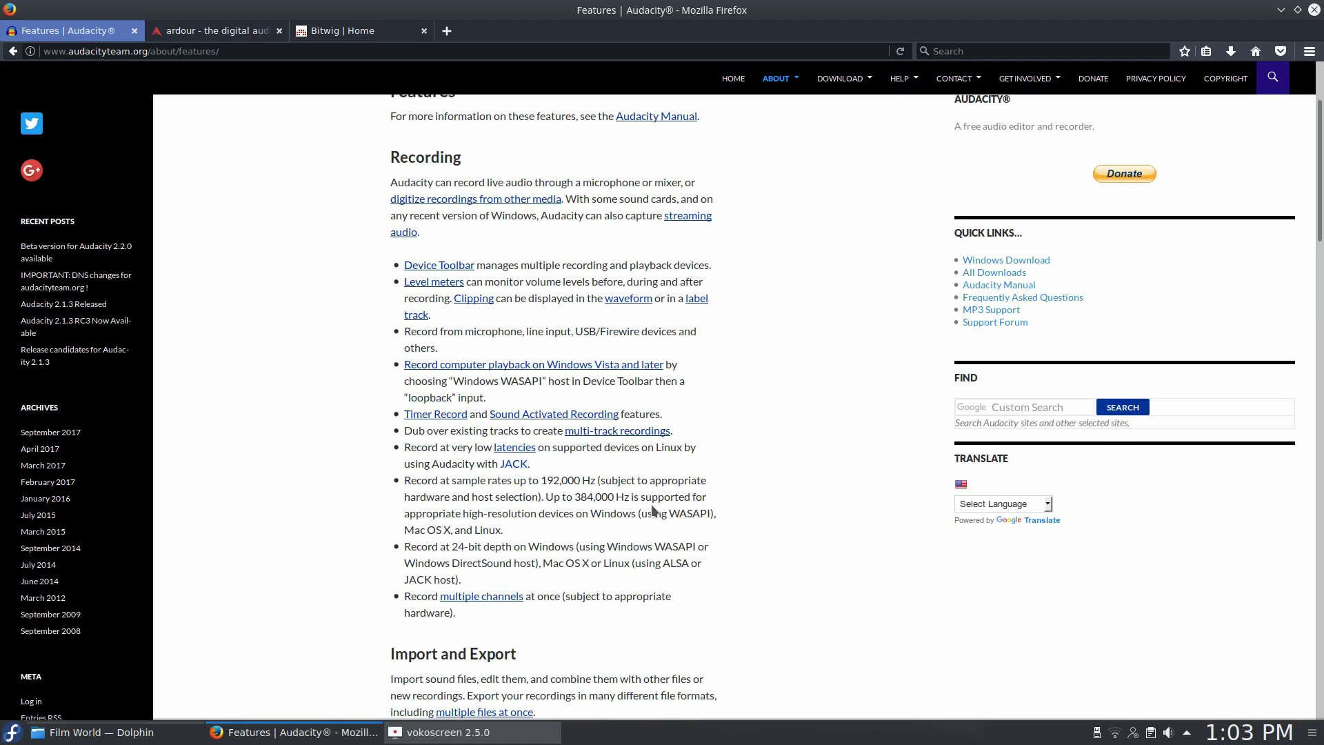
scroll(527, 475, down, 5)
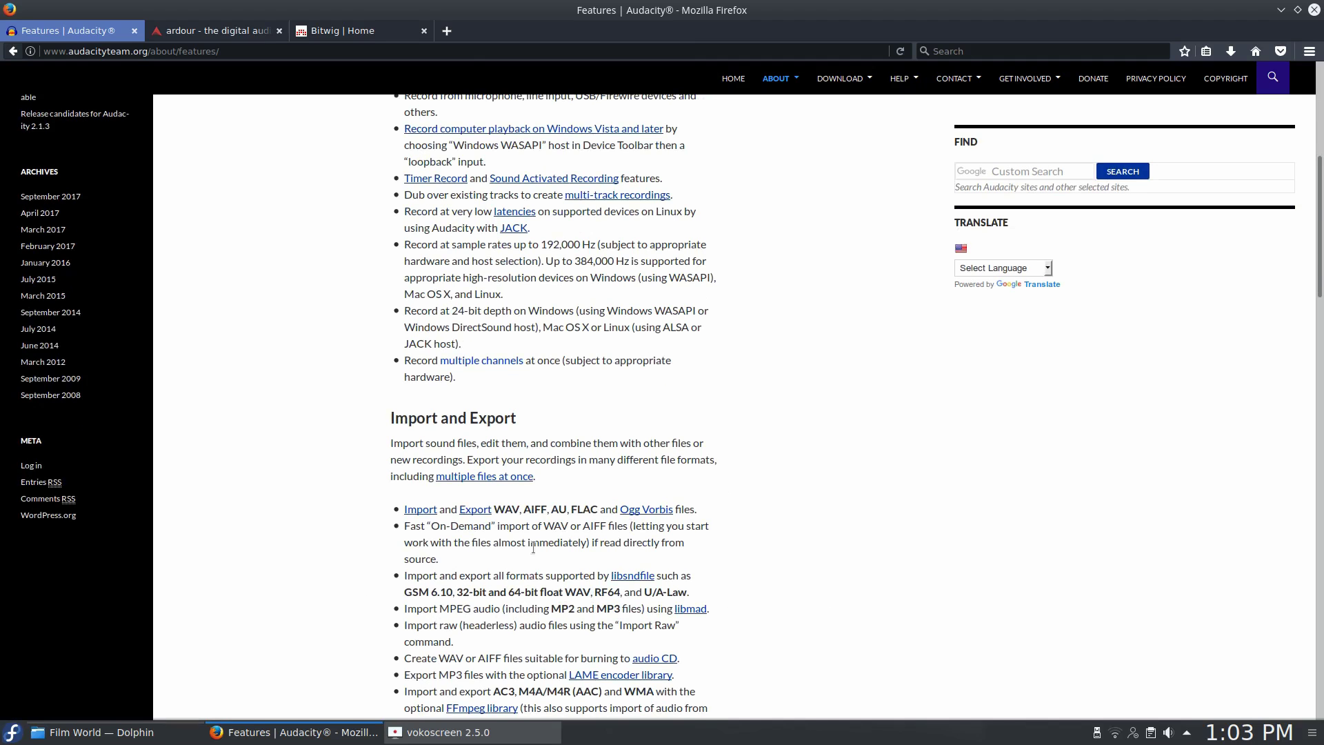
scroll(569, 526, down, 3)
scroll(452, 476, down, 1)
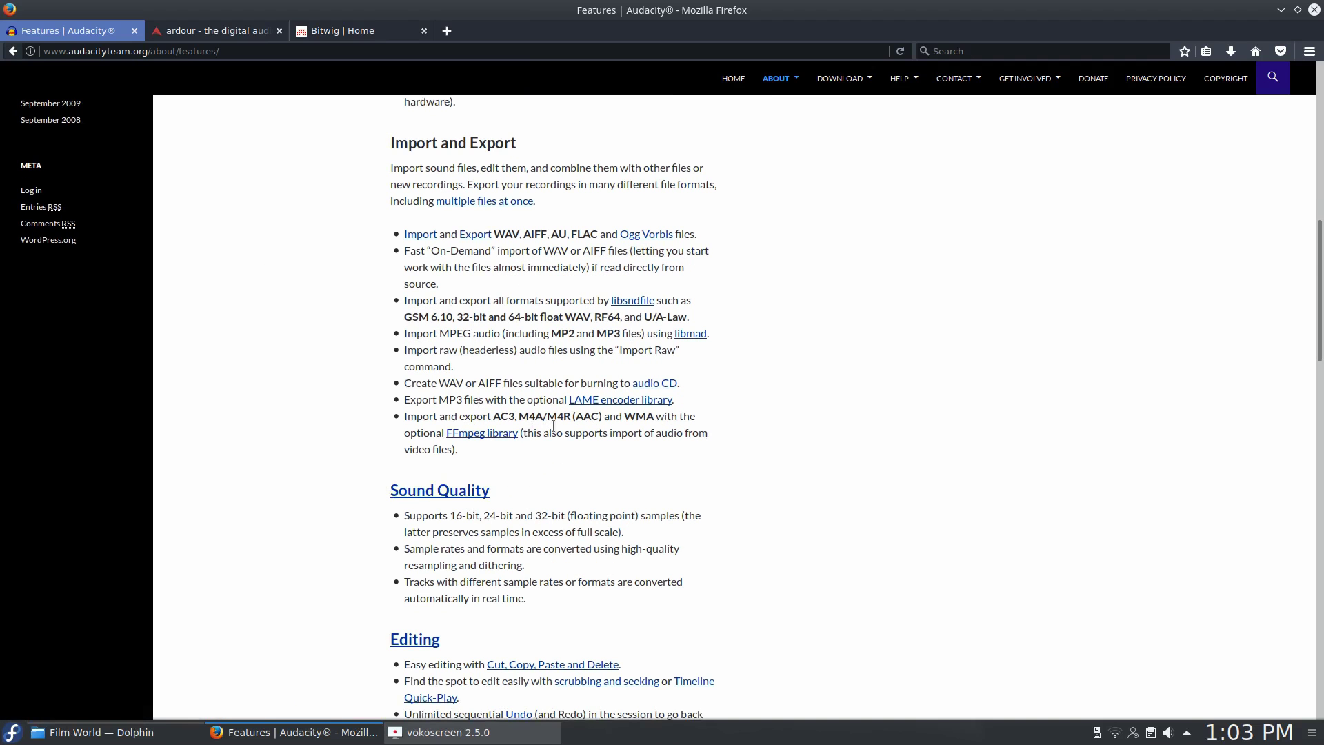
scroll(526, 450, down, 3)
scroll(520, 463, down, 4)
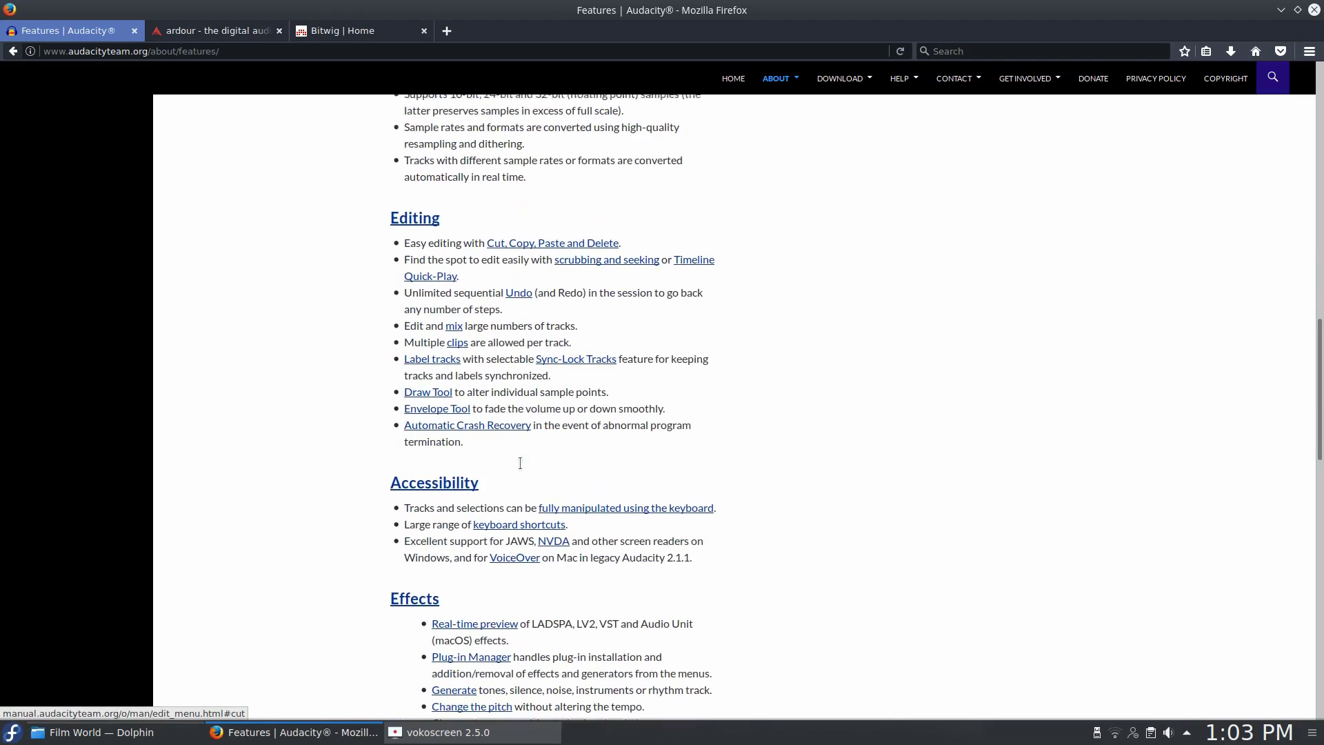
scroll(520, 462, down, 3)
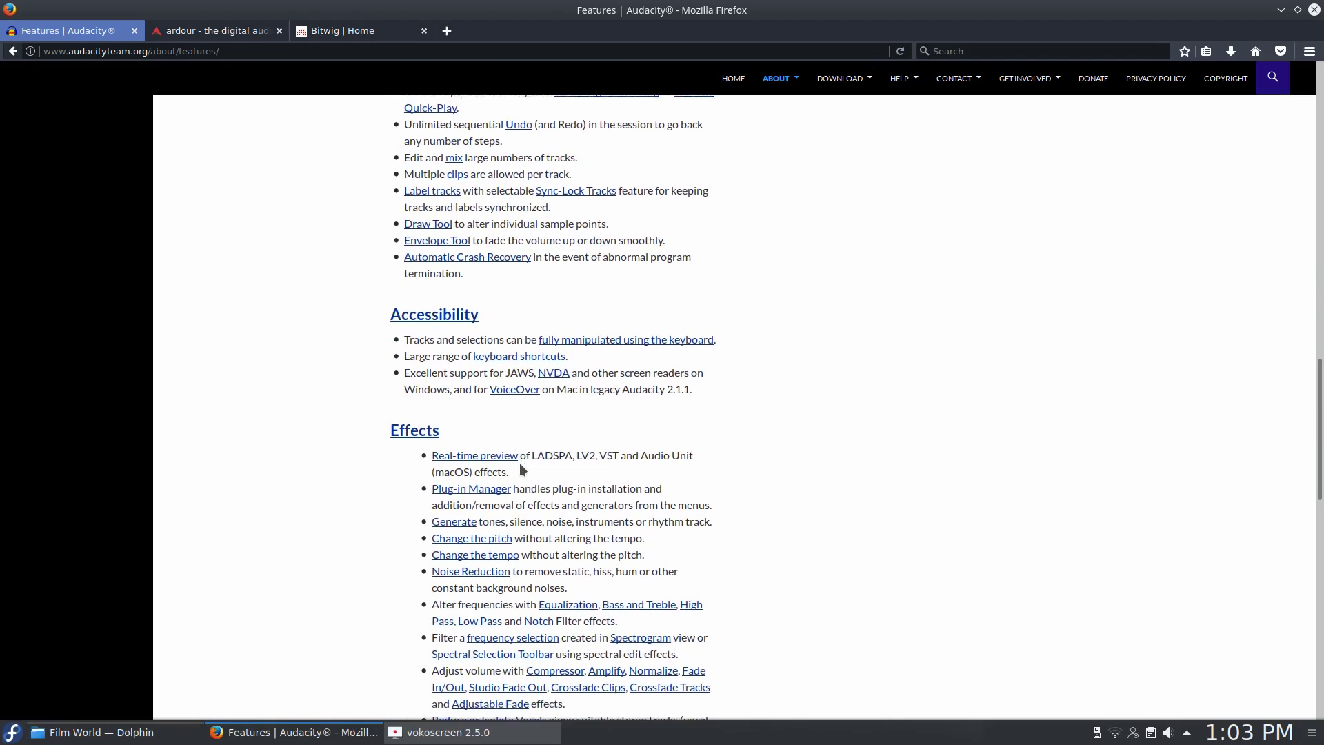
scroll(519, 462, down, 2)
scroll(520, 463, down, 3)
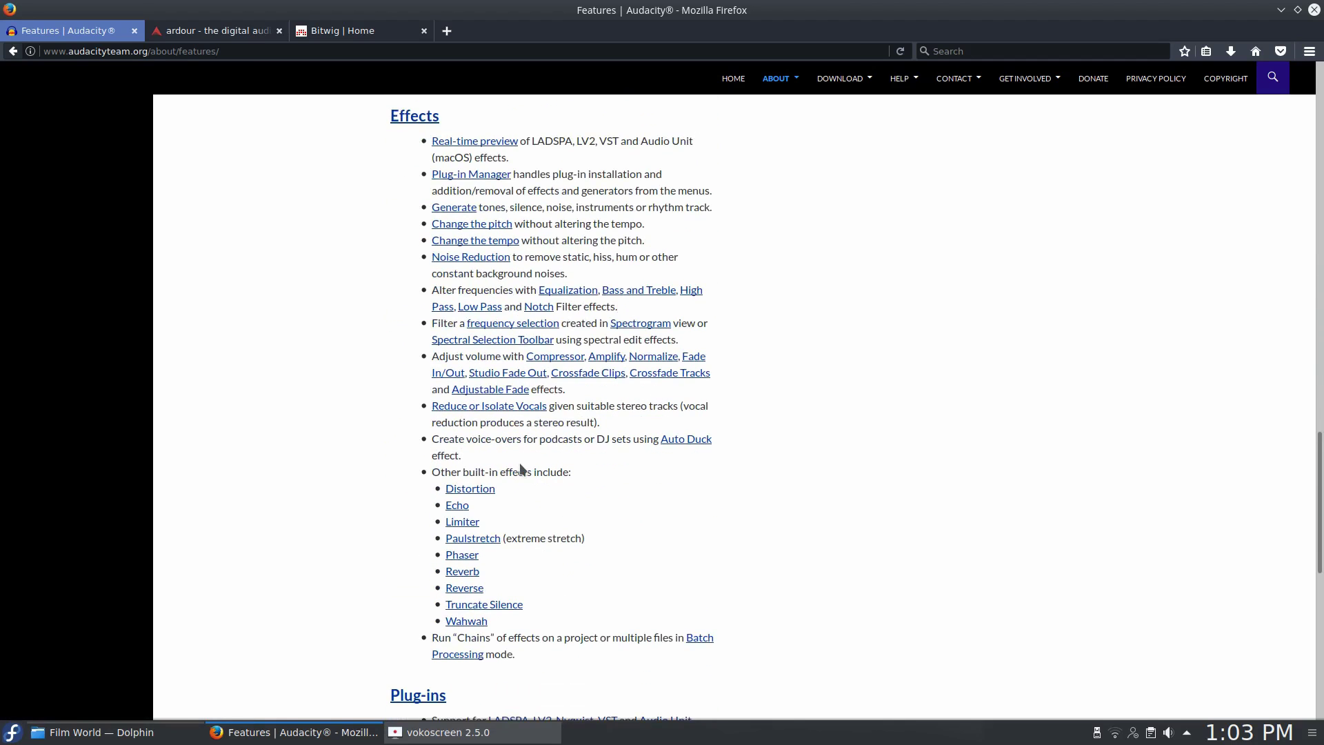
scroll(522, 471, down, 3)
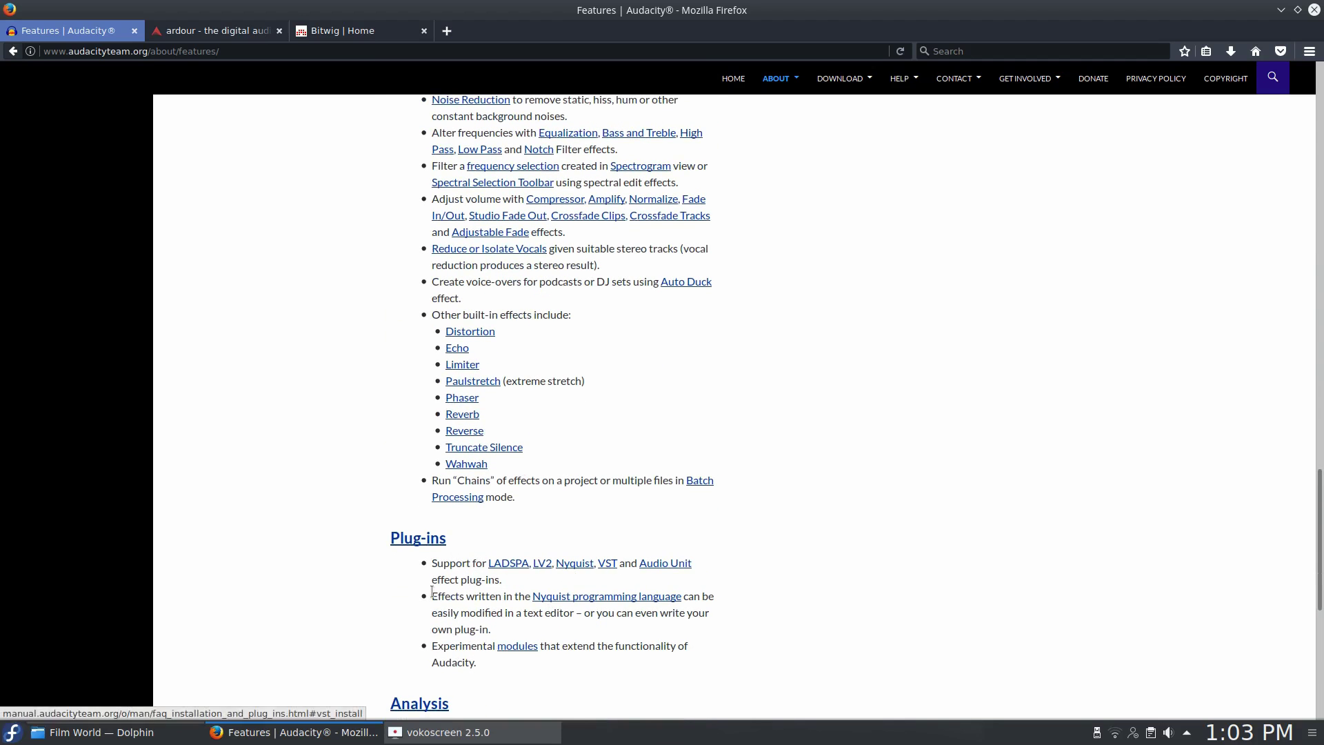
scroll(443, 605, down, 3)
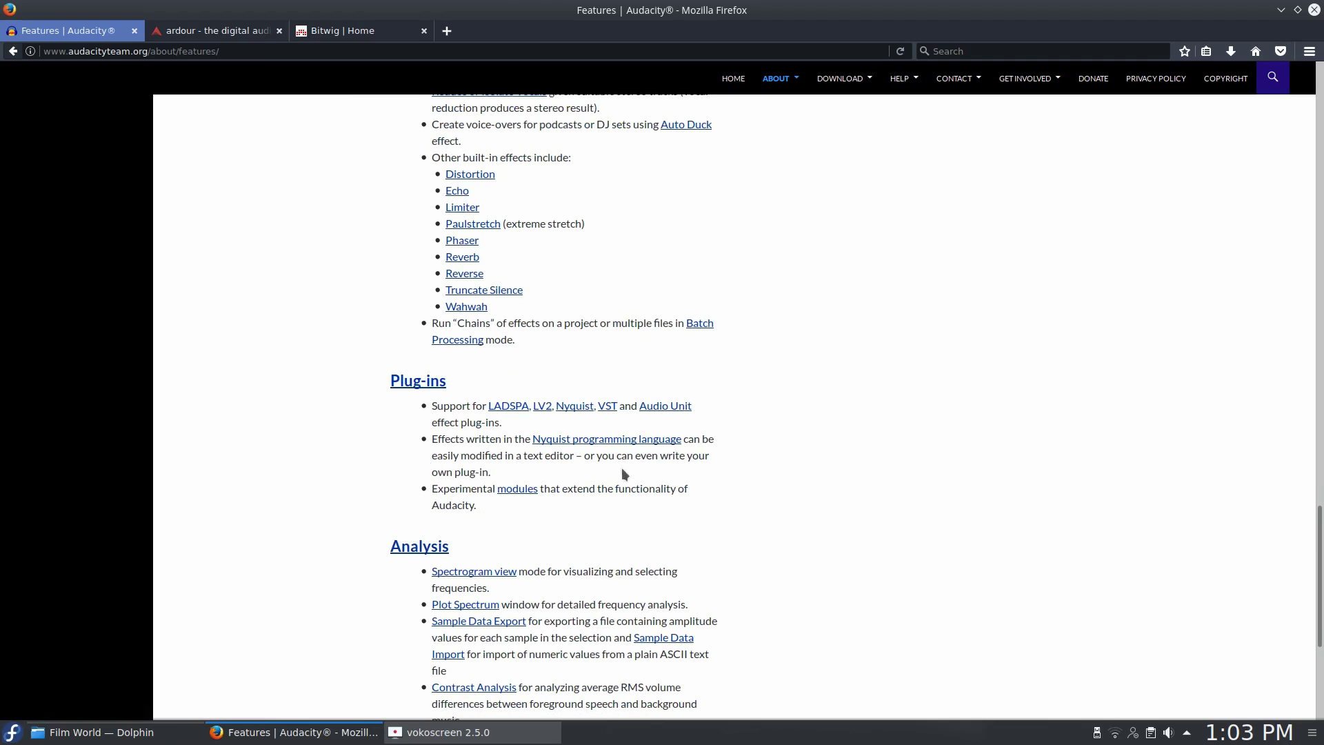
scroll(622, 481, down, 5)
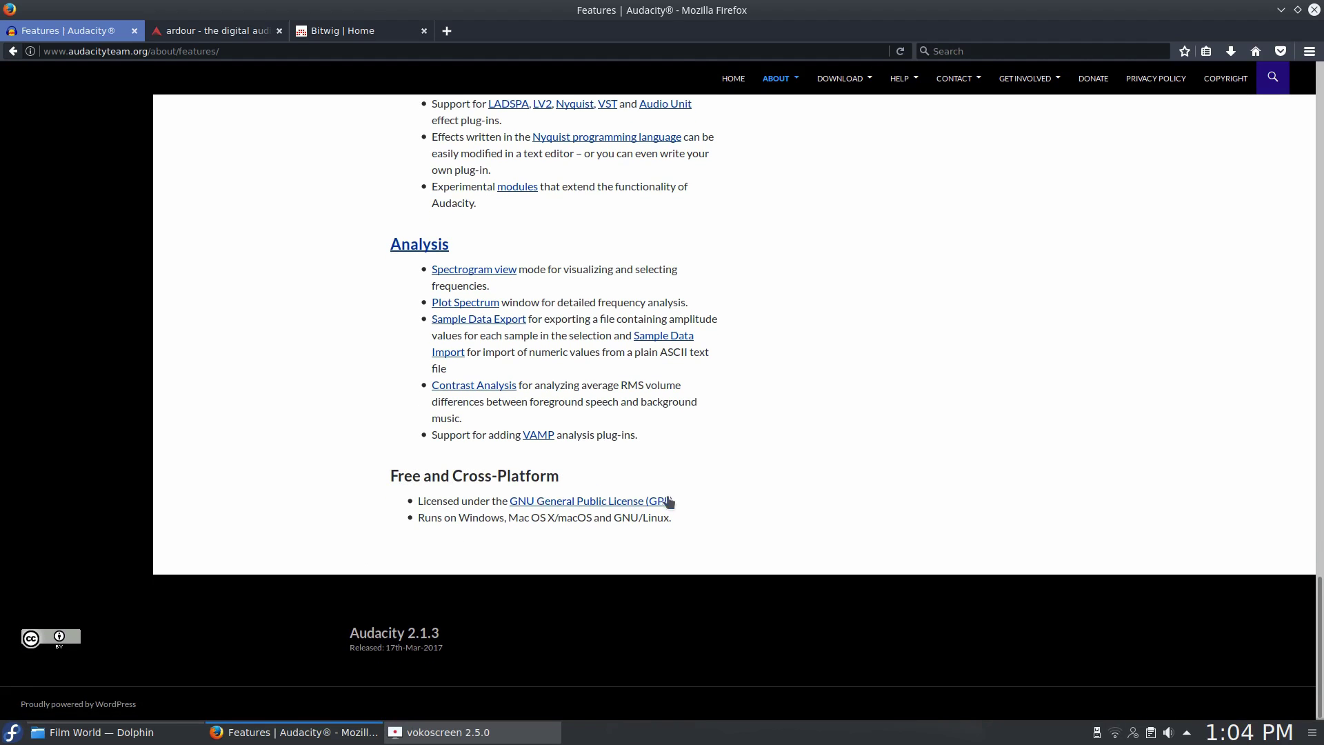
scroll(511, 528, up, 10)
scroll(511, 528, up, 5)
scroll(507, 526, up, 5)
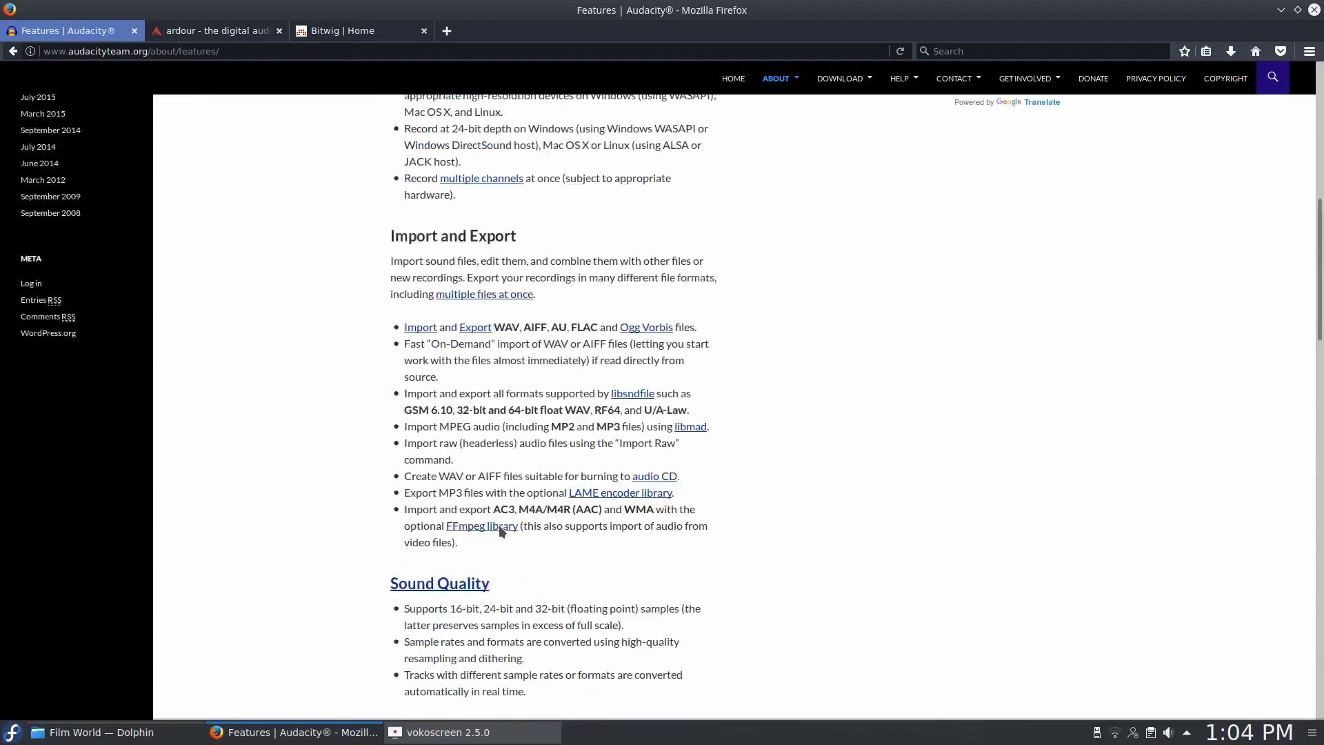
scroll(499, 525, up, 5)
scroll(500, 531, up, 2)
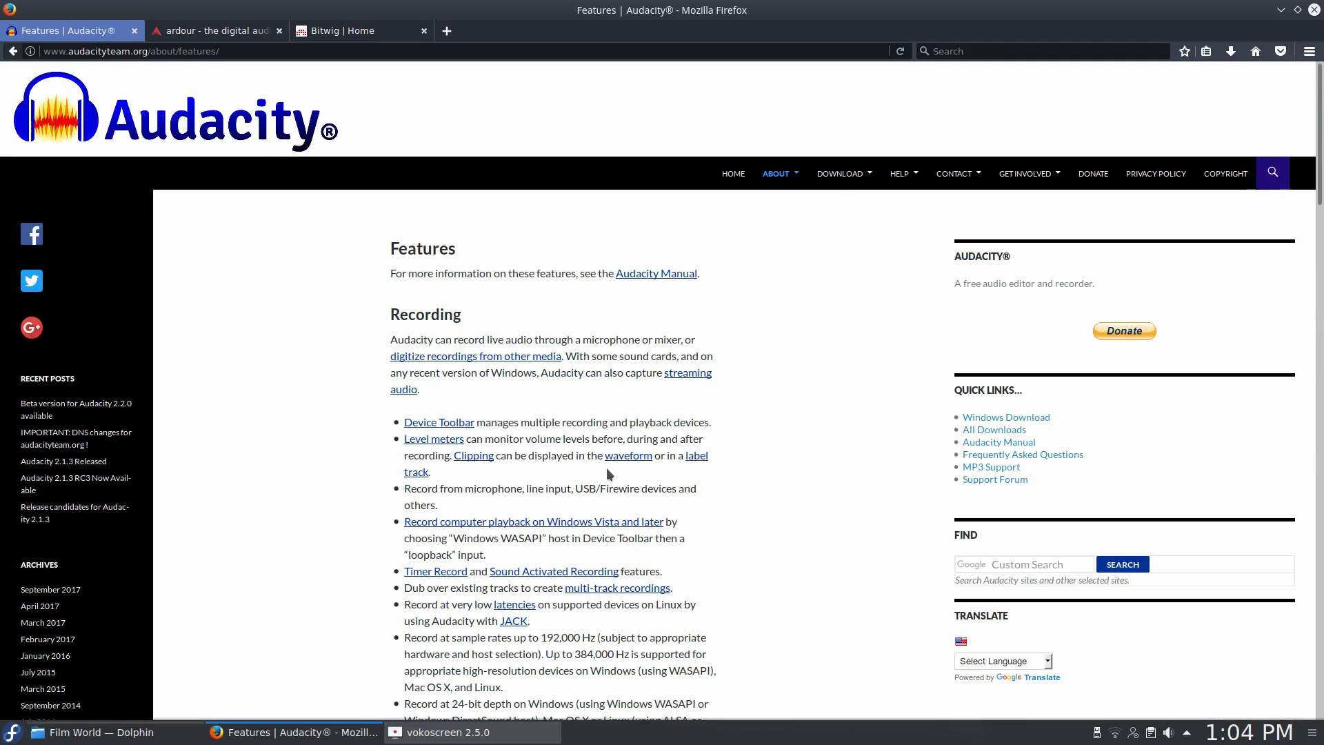
scroll(479, 607, down, 3)
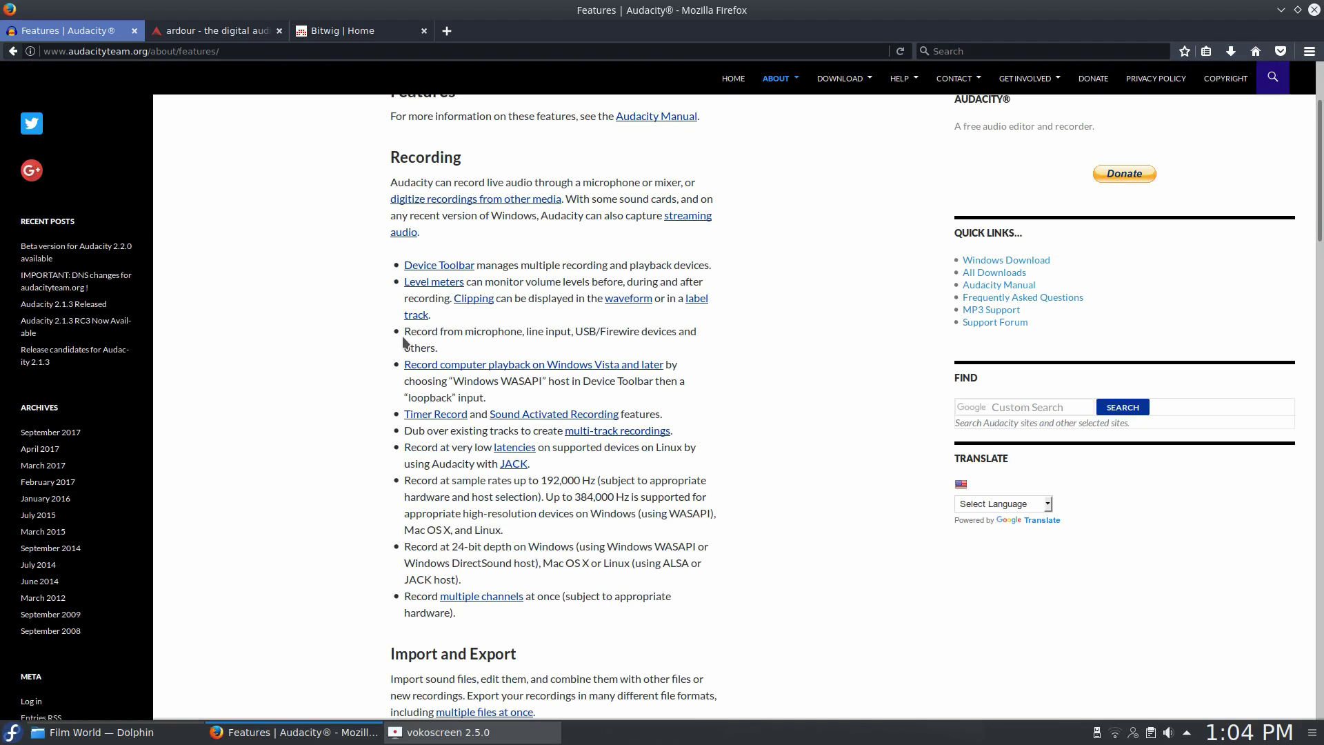
scroll(427, 328, up, 3)
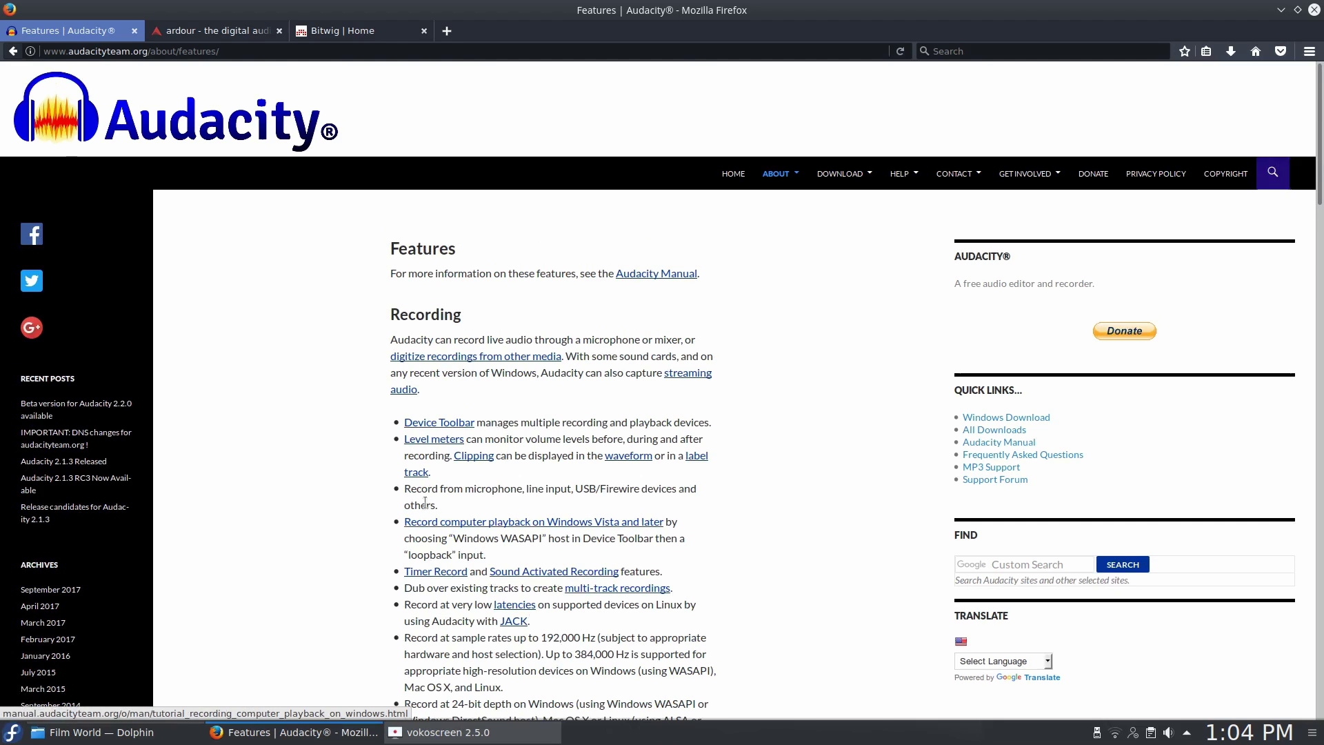
scroll(533, 523, down, 3)
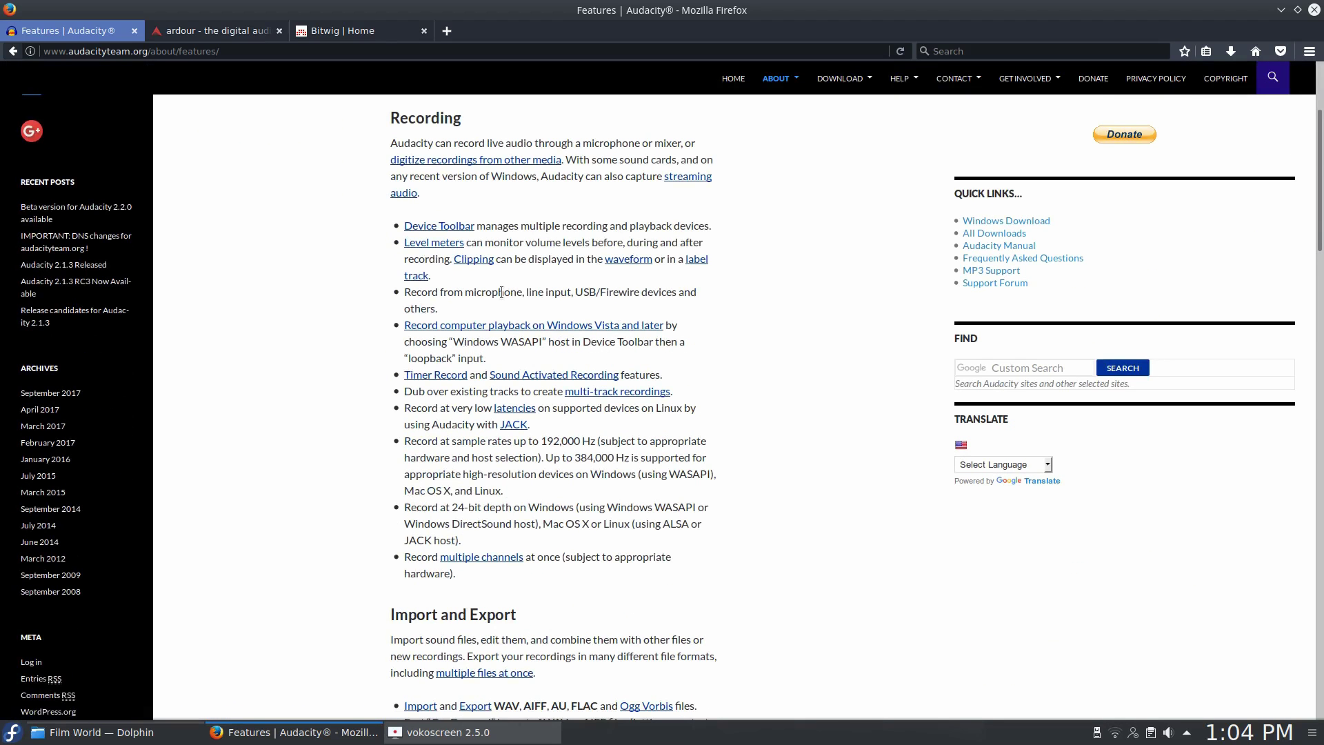
- Highlight Audacity's microphone and USB/Firewire recording line, view Screenshots, then switch to the Ardour tab
mouse_move(502, 292)
mouse_down()
mouse_move(683, 293)
mouse_move(716, 307)
mouse_up()
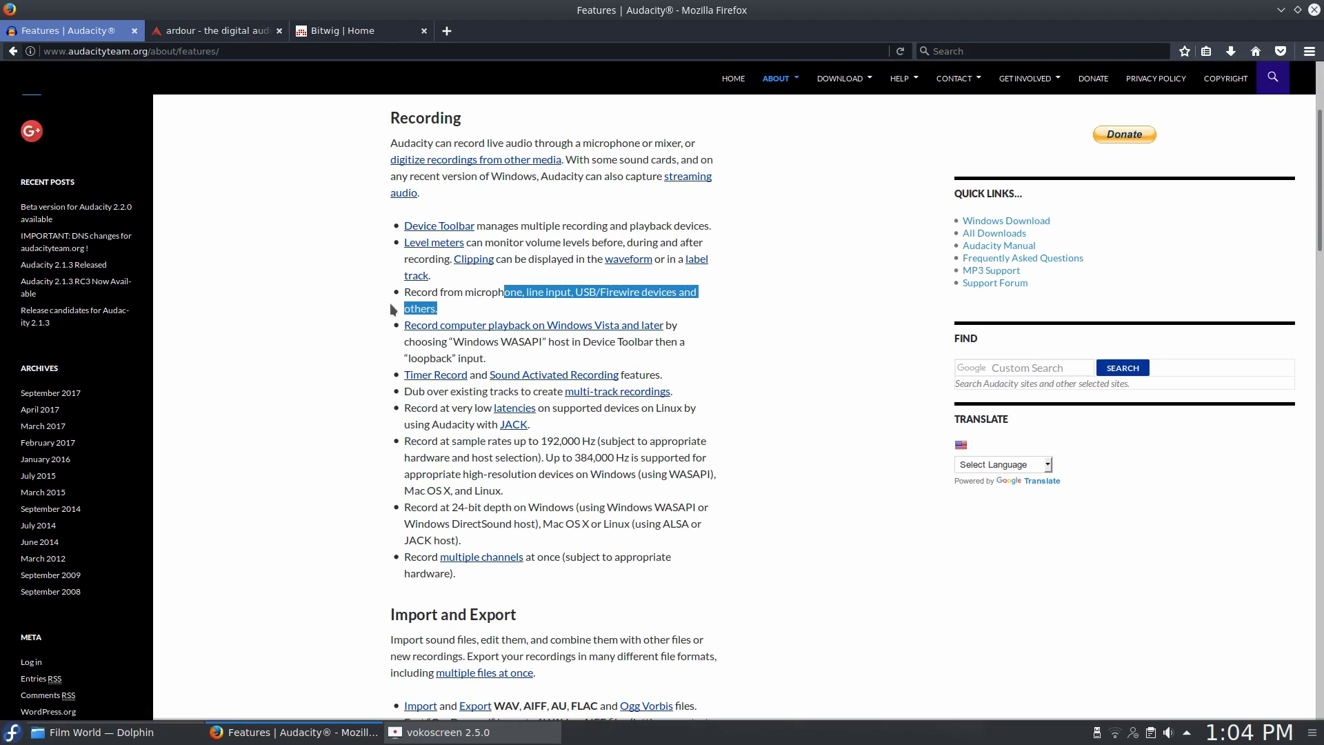
click(468, 292)
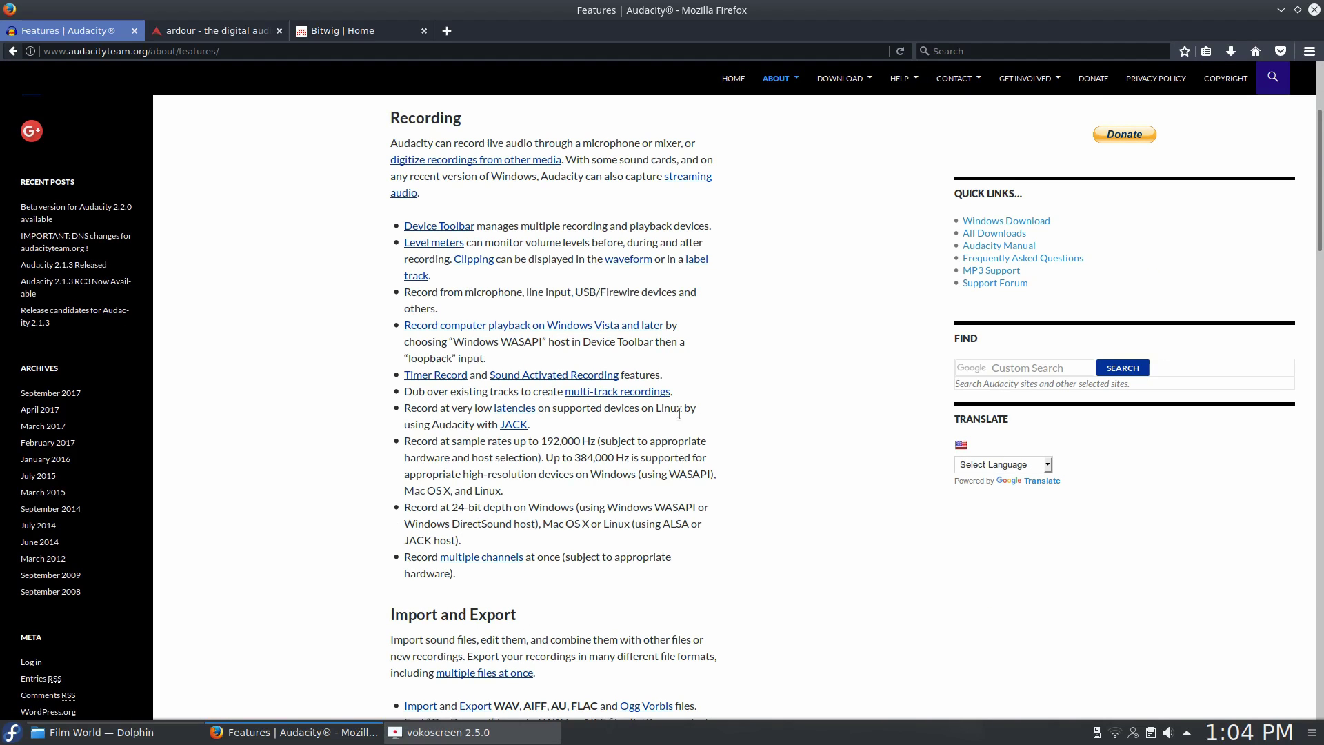
scroll(566, 587, up, 3)
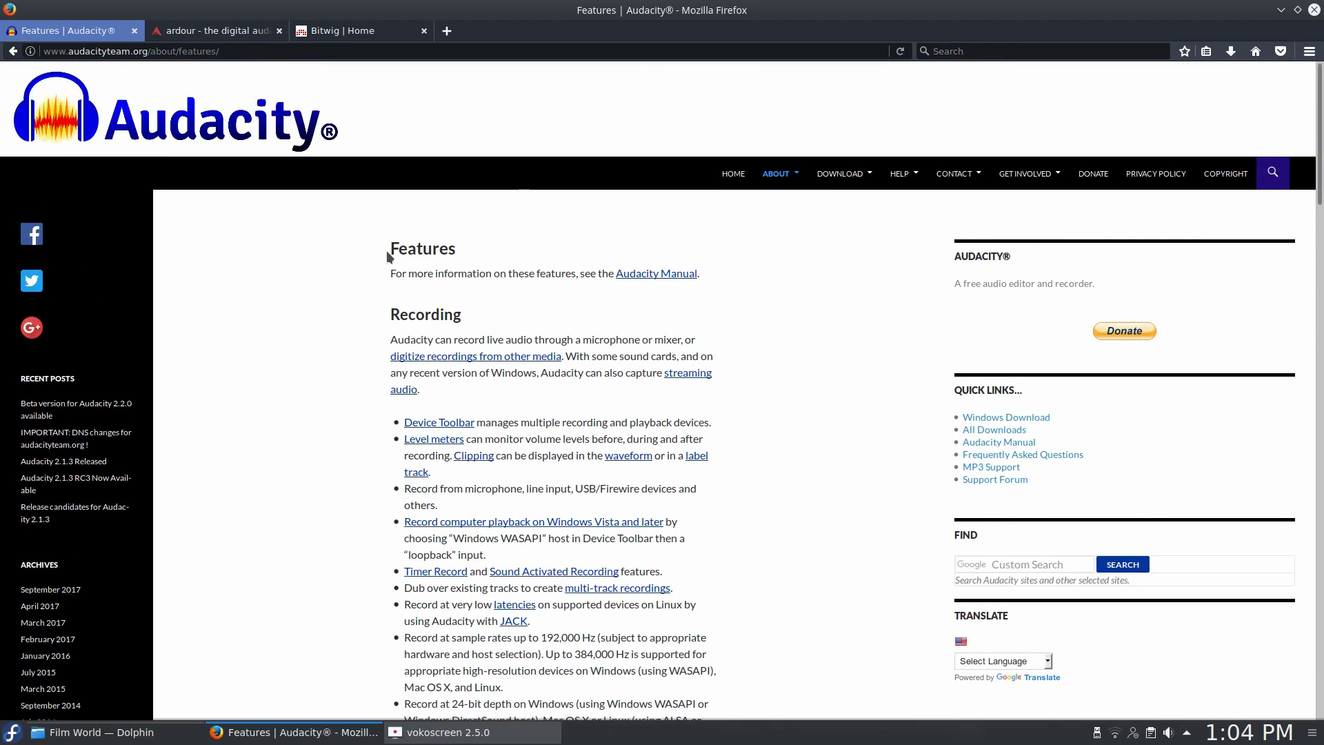
click(797, 237)
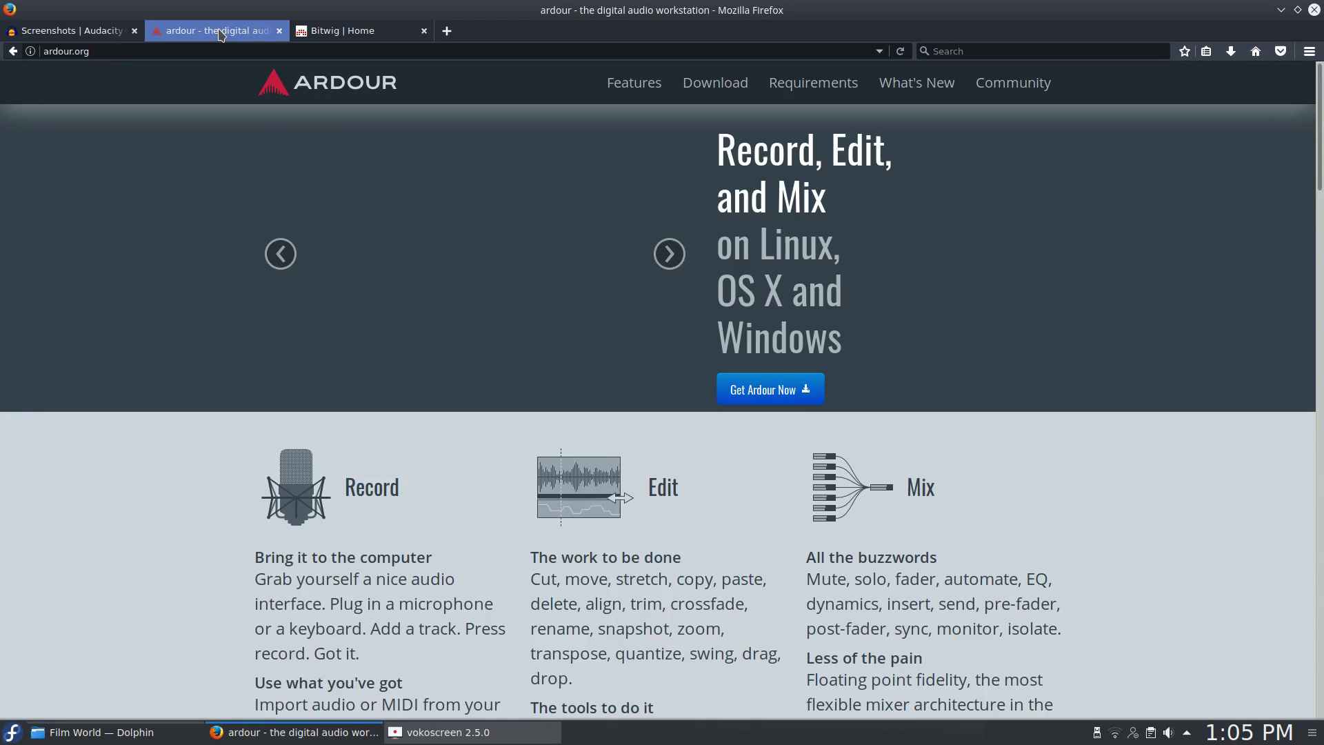
click(221, 31)
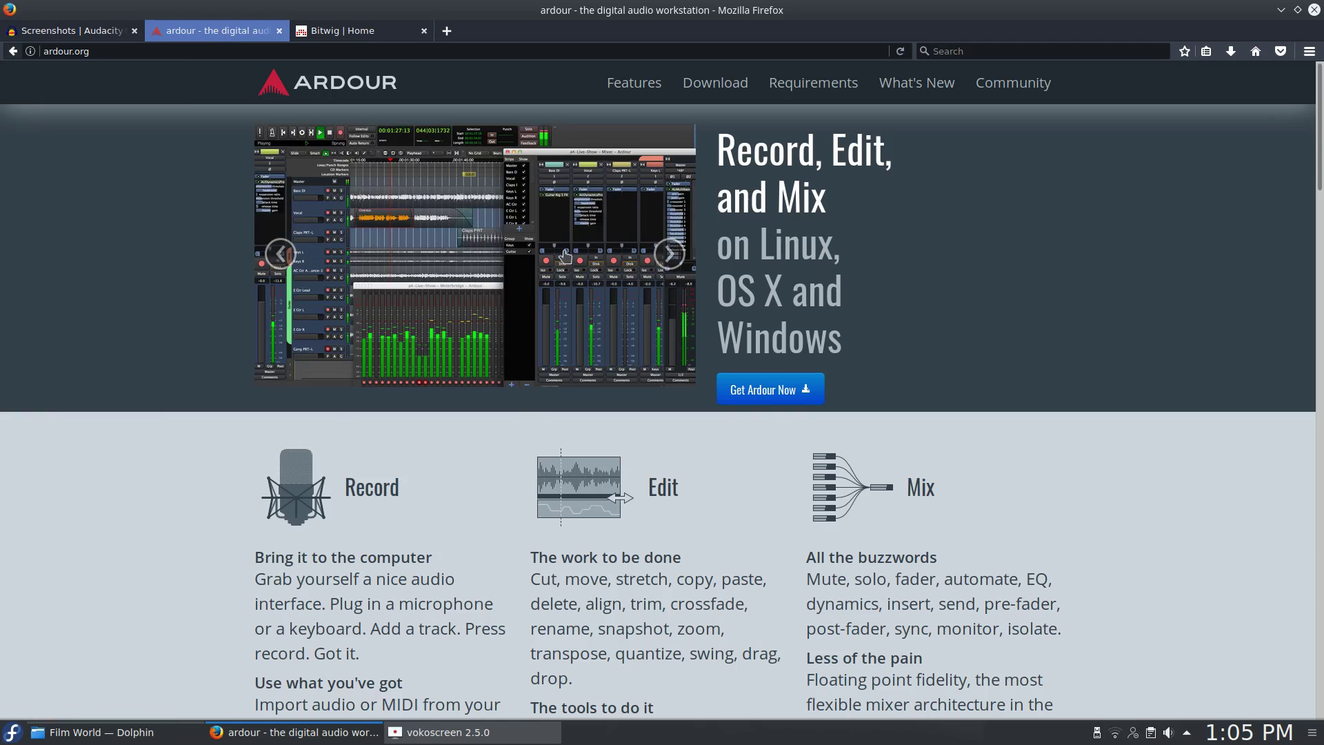
scroll(559, 391, down, 3)
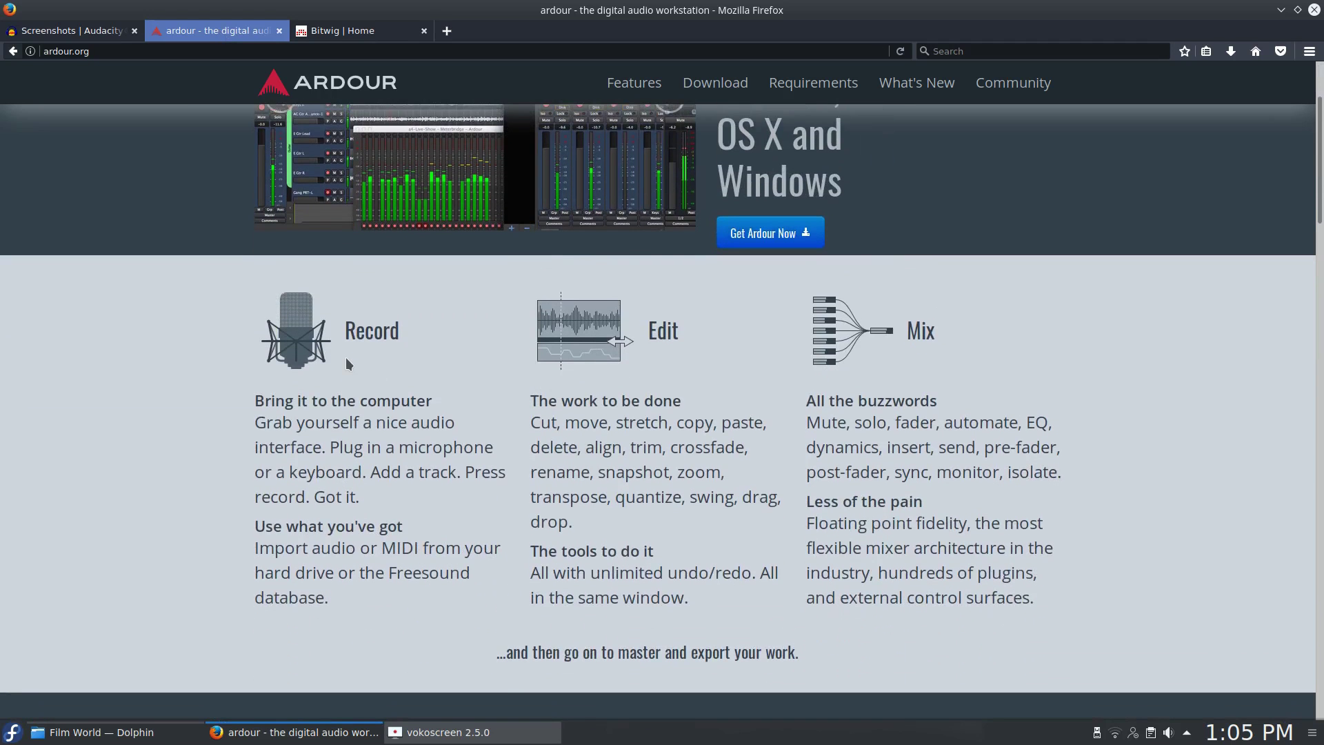
scroll(580, 465, down, 6)
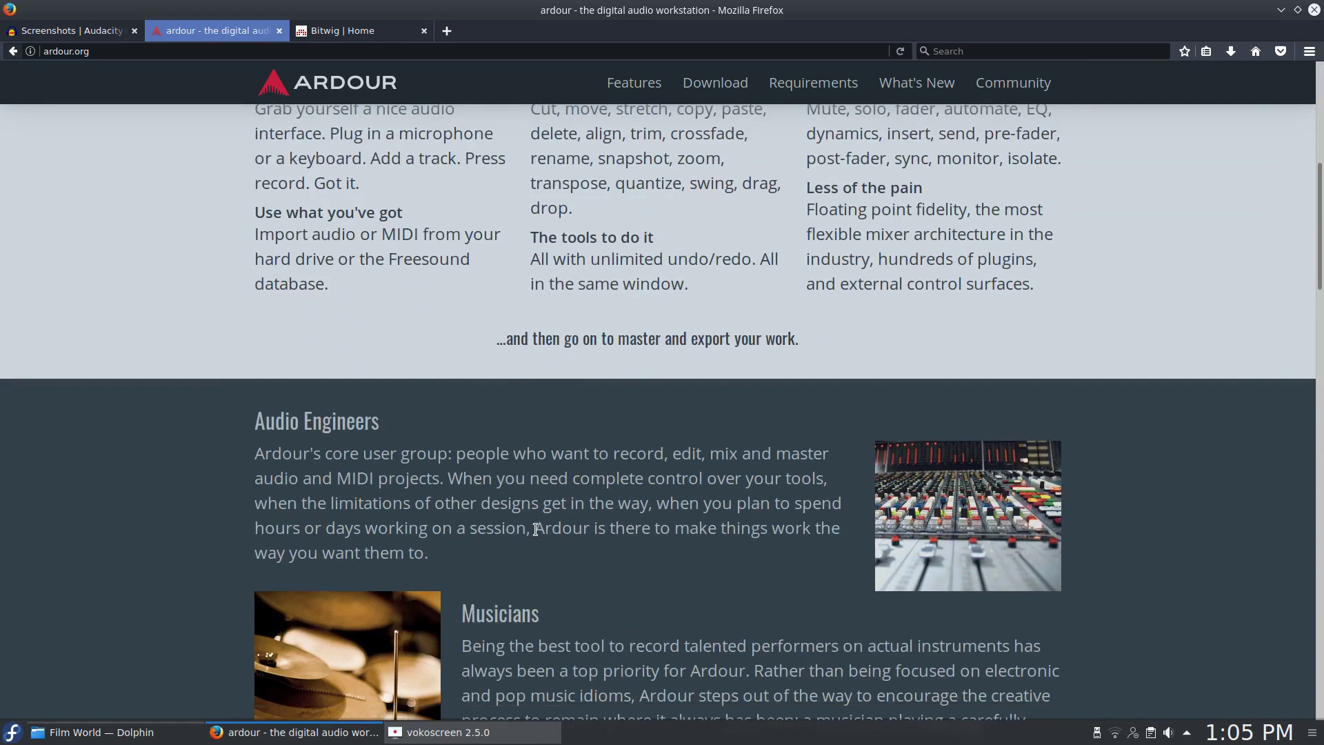
scroll(536, 534, down, 3)
scroll(536, 535, down, 1)
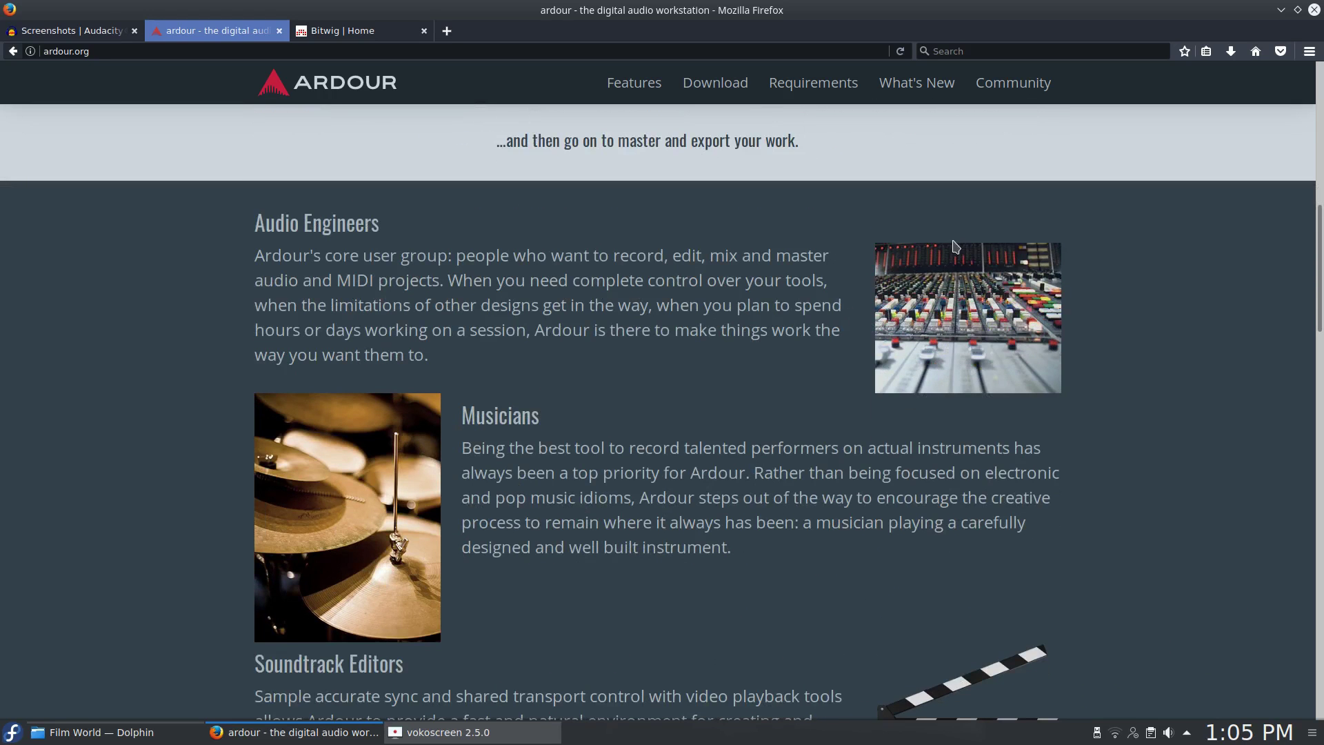
scroll(689, 354, down, 3)
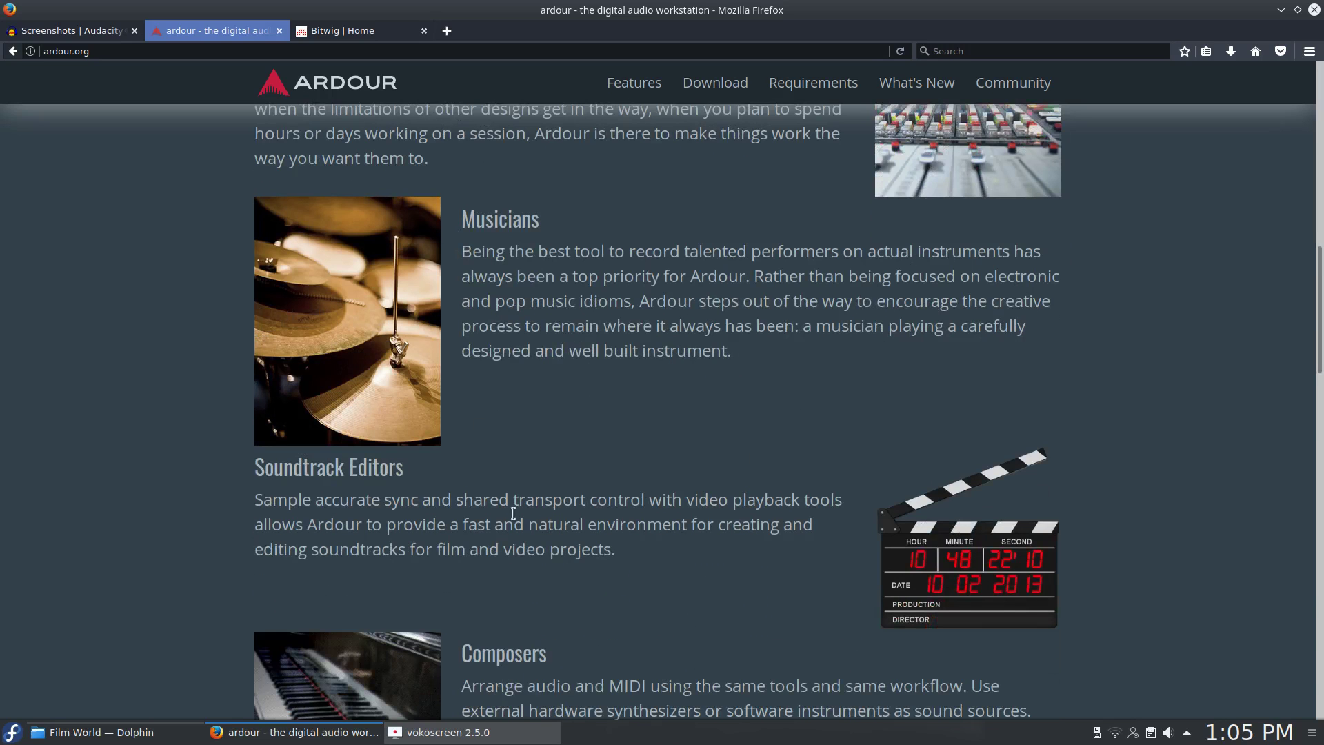
- Highlight the Soundtrack Editors description on the Ardour homepage, then clear the highlight
mouse_move(250, 503)
mouse_down()
mouse_move(365, 500)
mouse_move(258, 500)
mouse_up()
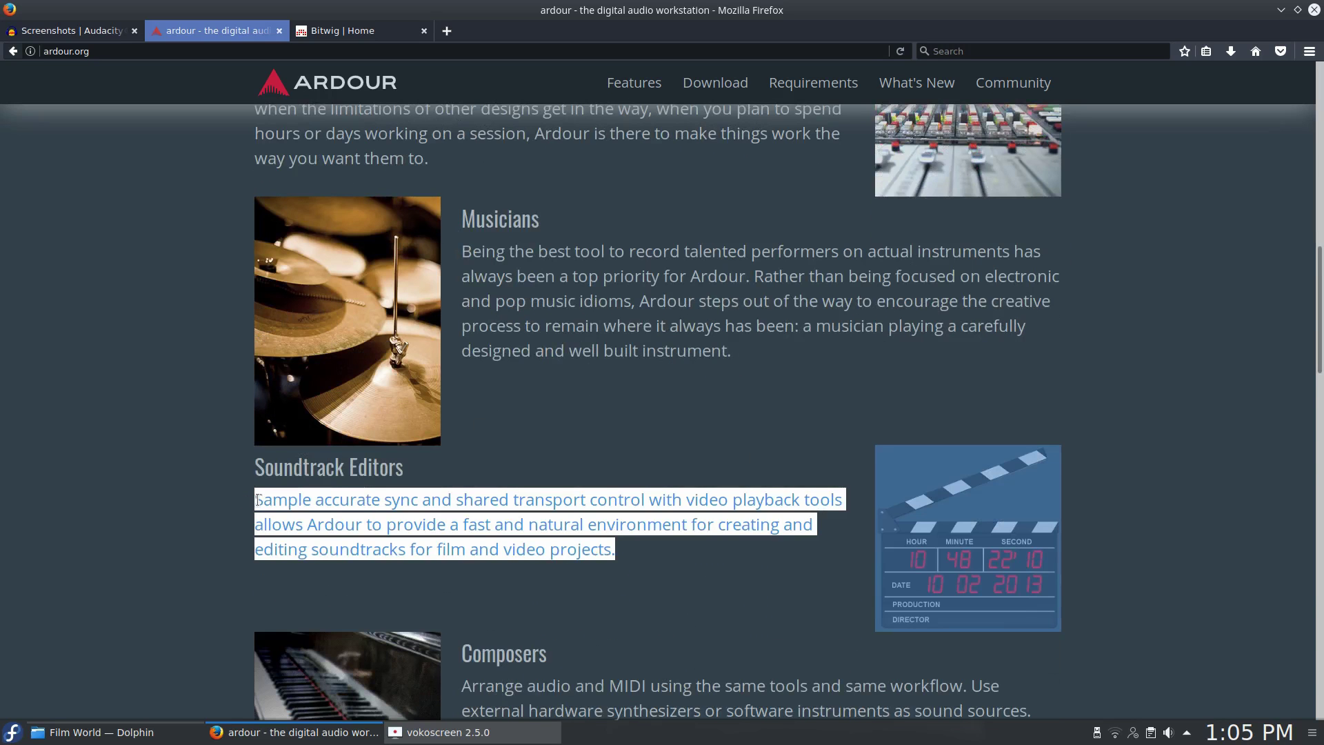
click(688, 683)
scroll(687, 683, down, 4)
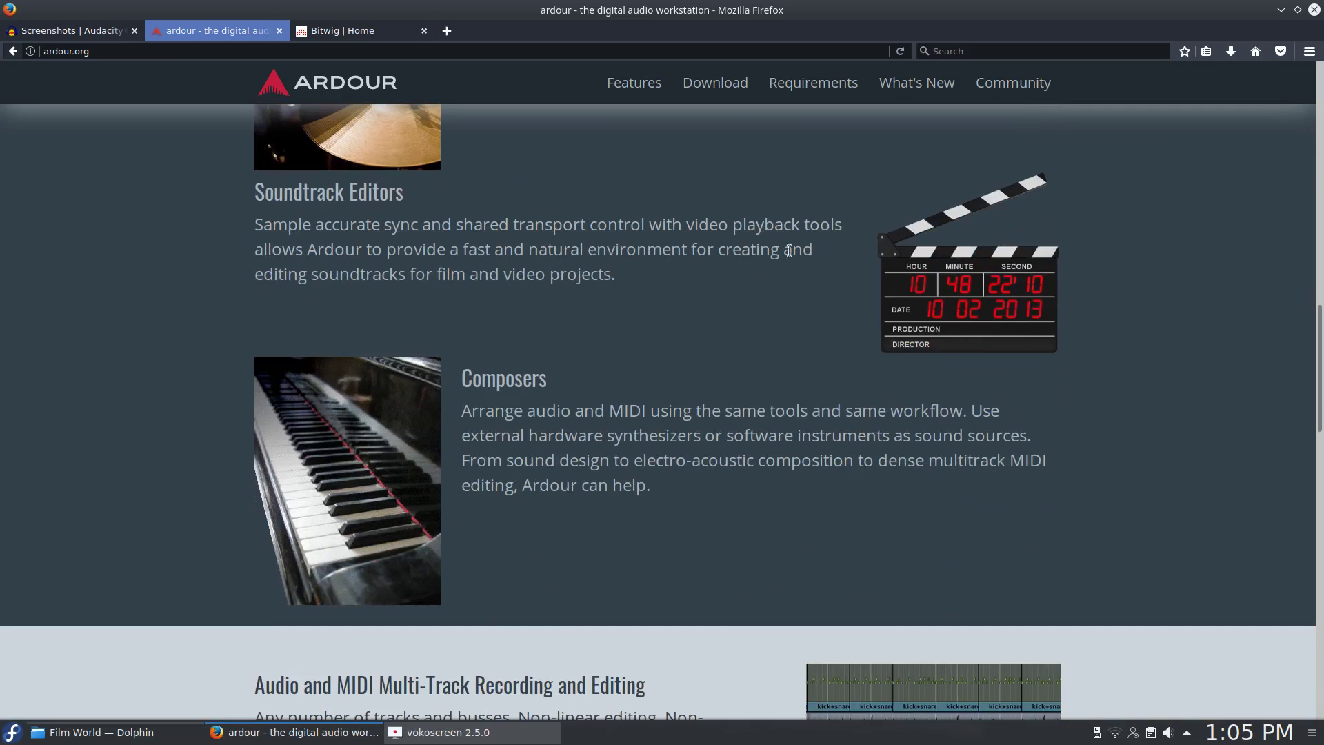
scroll(670, 501, down, 1)
scroll(621, 467, down, 3)
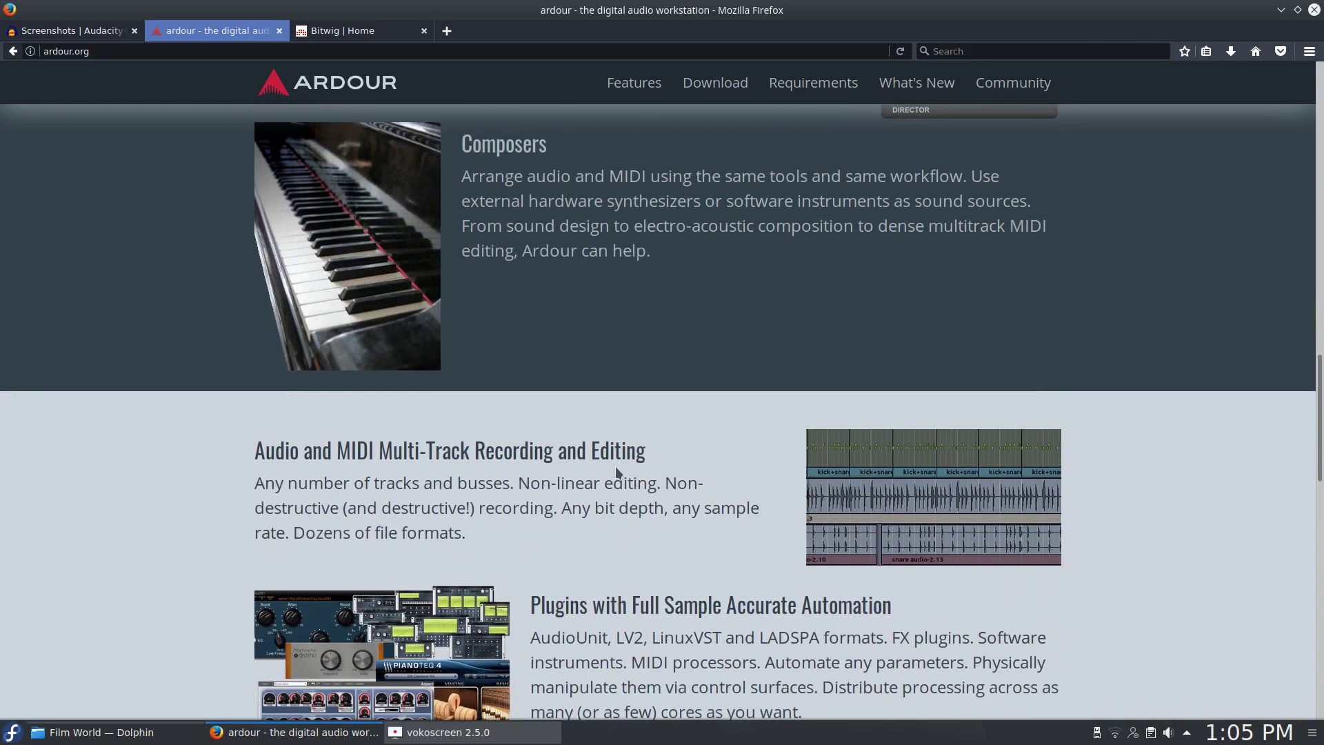
scroll(595, 393, down, 5)
scroll(592, 390, down, 5)
scroll(593, 390, down, 4)
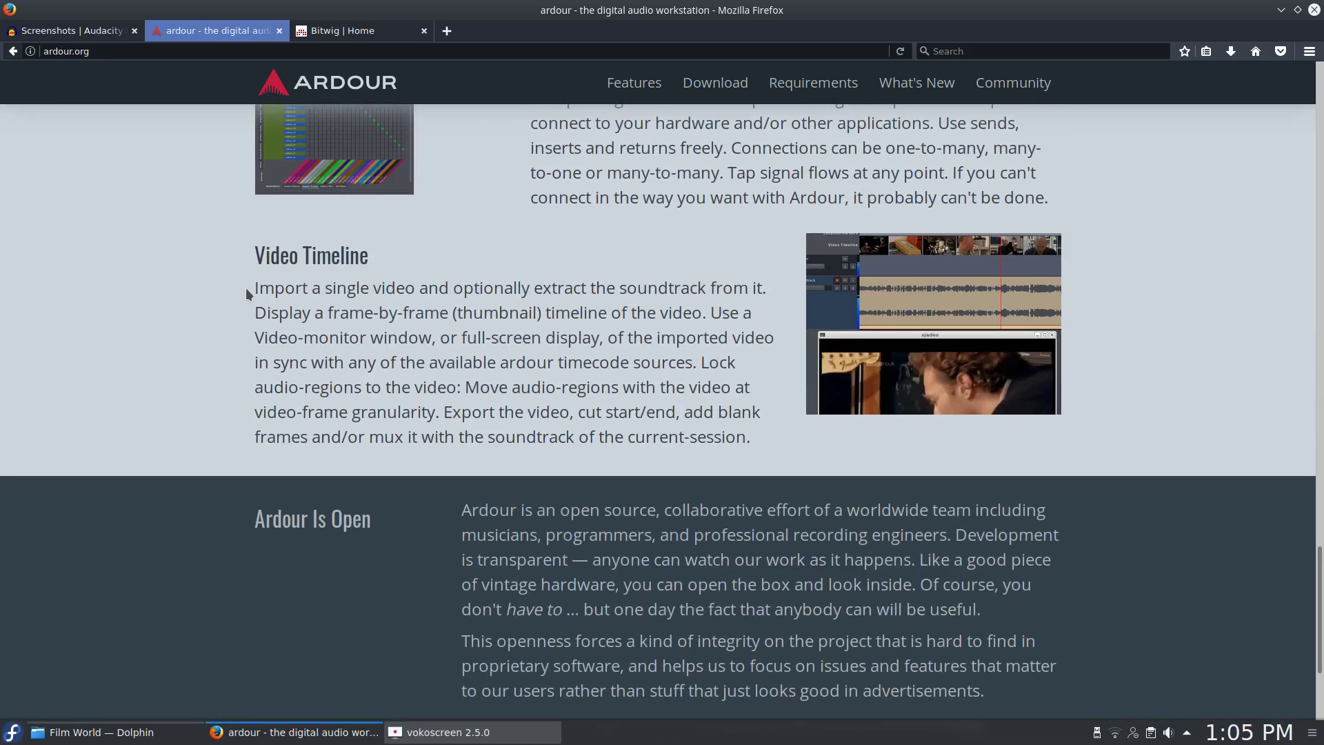
mouse_move(256, 288)
mouse_down()
mouse_move(671, 317)
mouse_move(757, 436)
mouse_up()
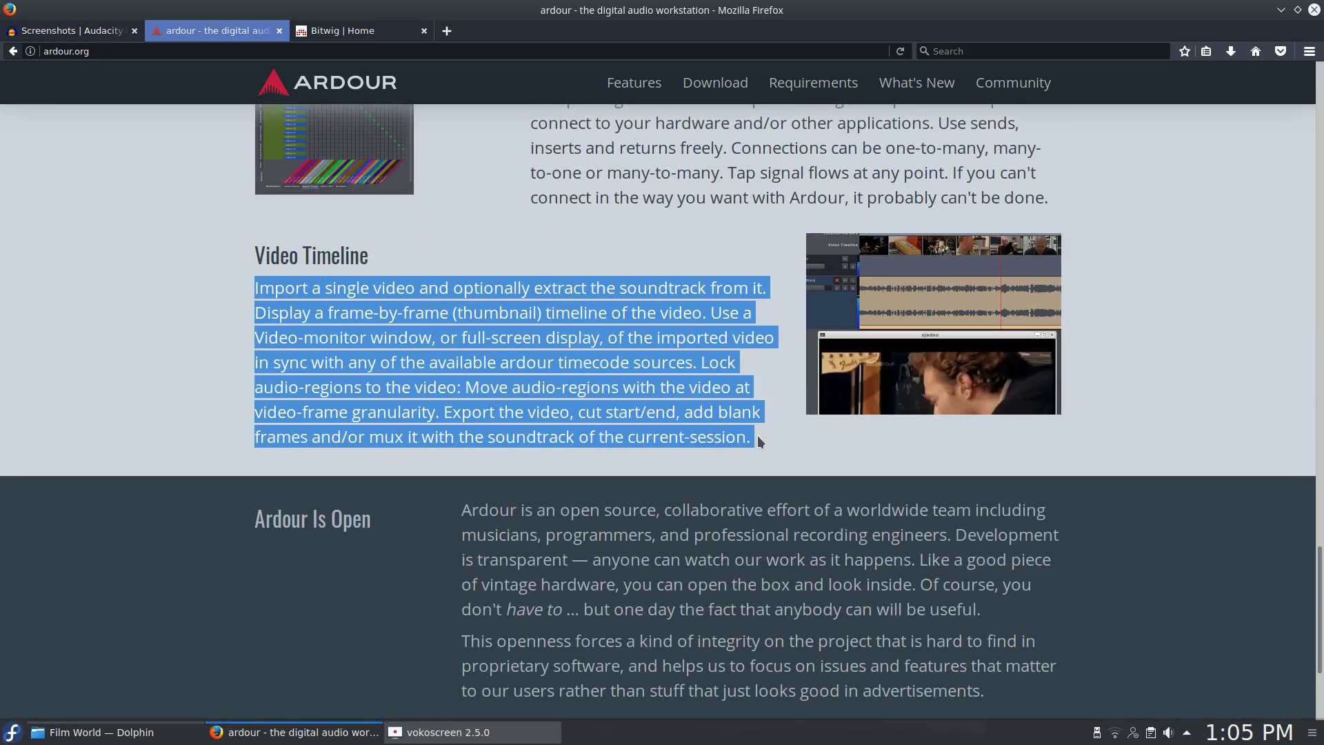
click(704, 389)
scroll(640, 170, up, 4)
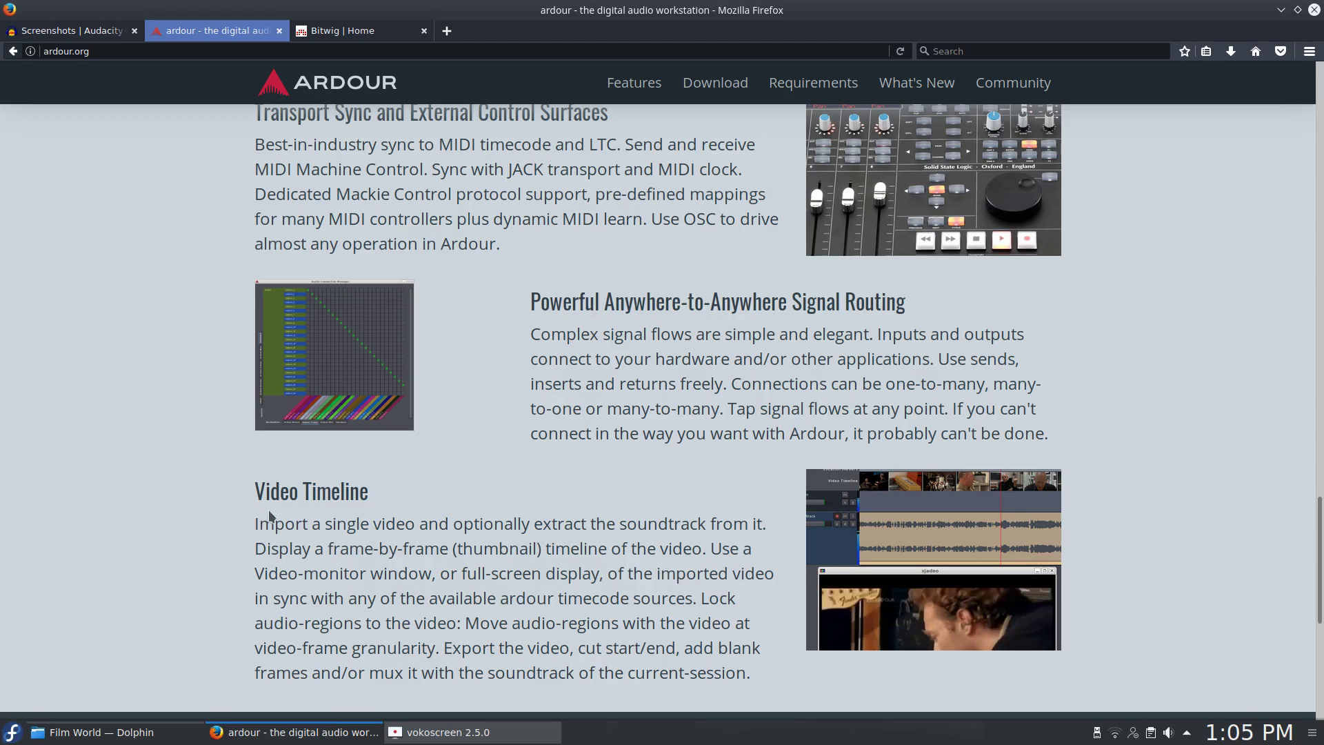
scroll(833, 547, down, 4)
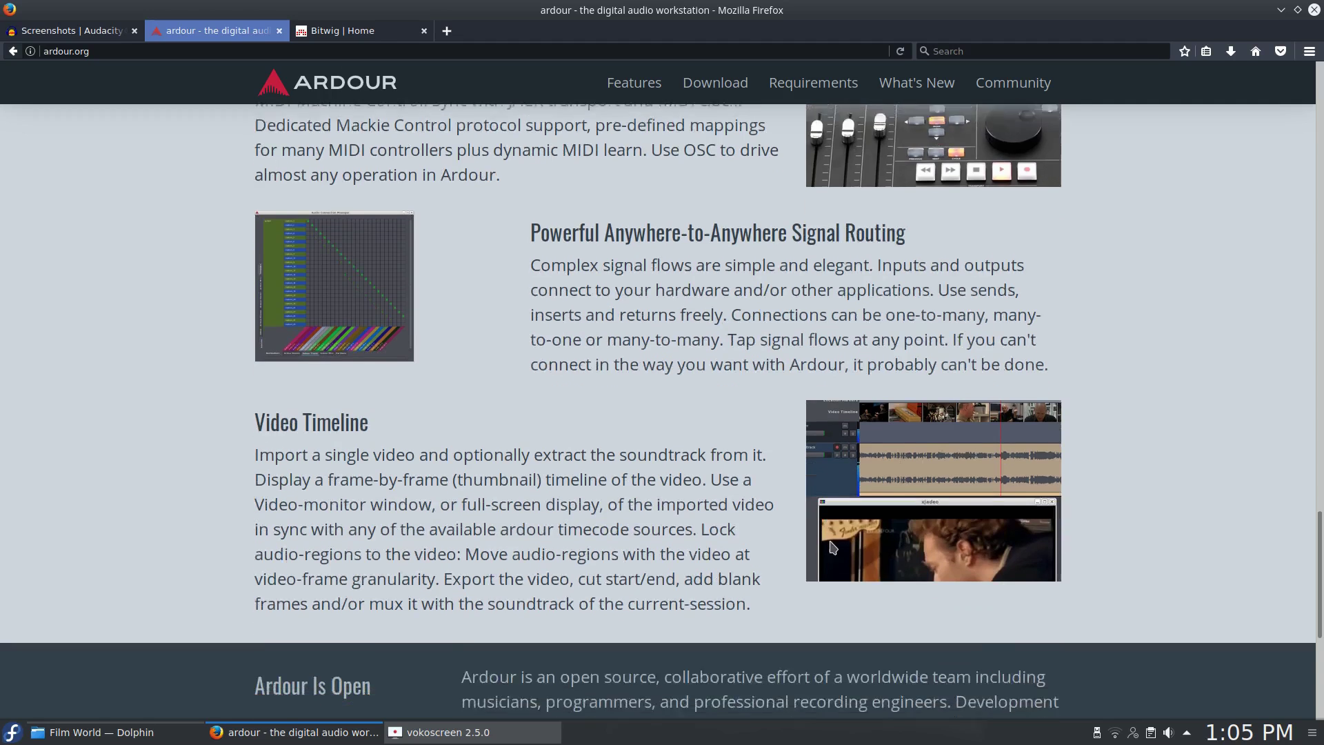
scroll(525, 493, up, 3)
scroll(526, 493, up, 3)
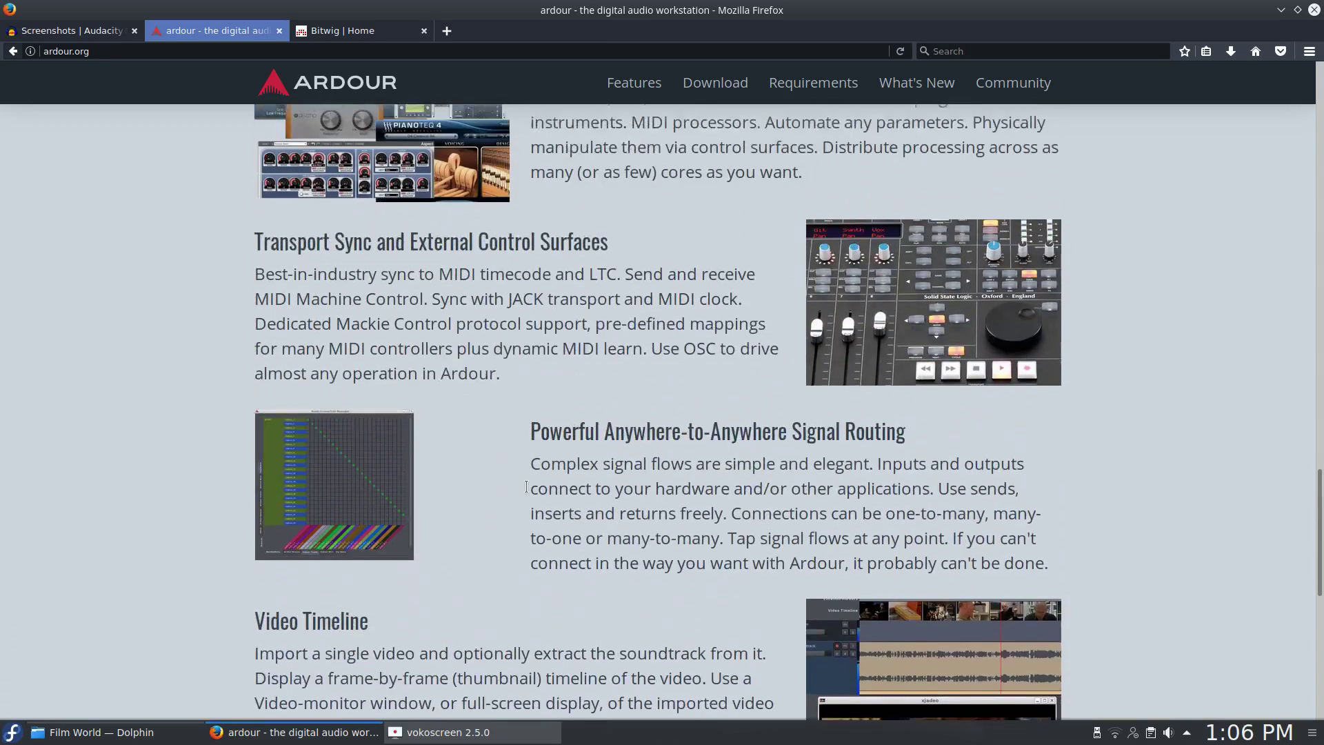
scroll(525, 494, up, 3)
scroll(526, 492, up, 2)
scroll(527, 493, up, 6)
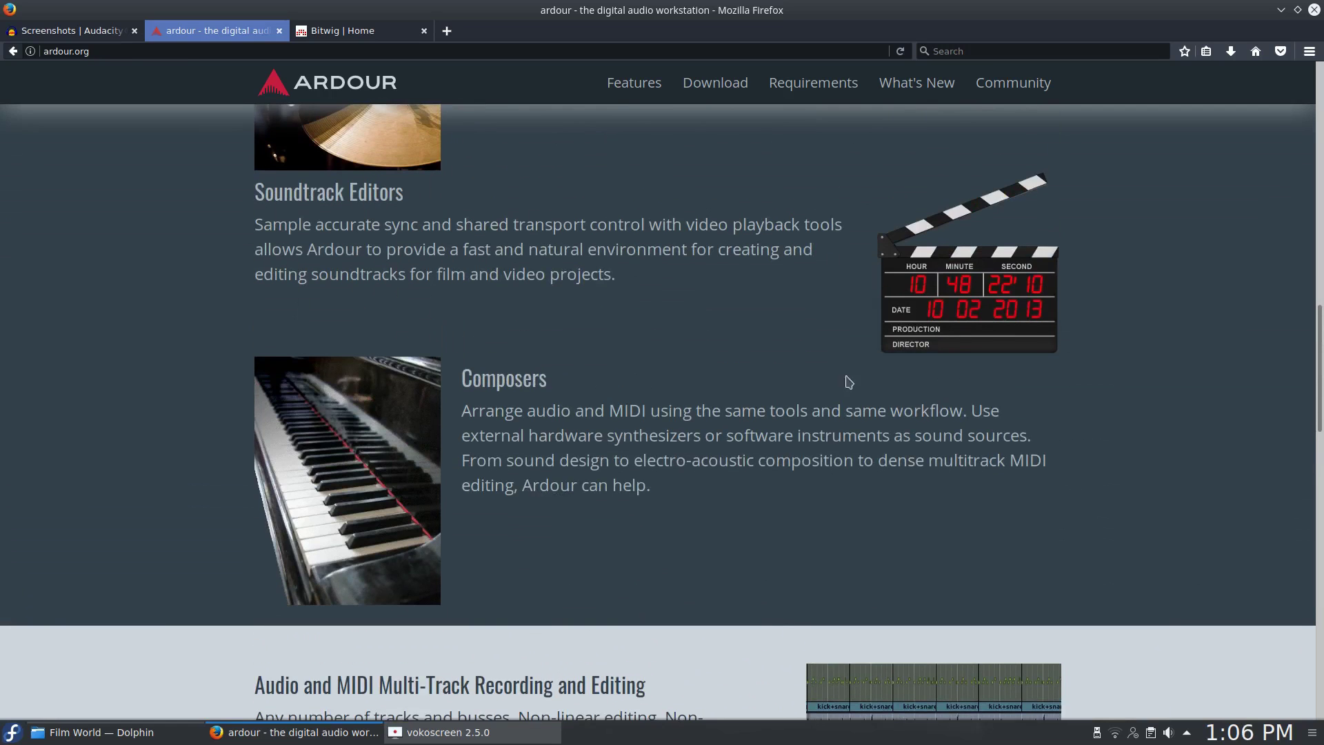
scroll(147, 336, up, 4)
scroll(372, 414, up, 5)
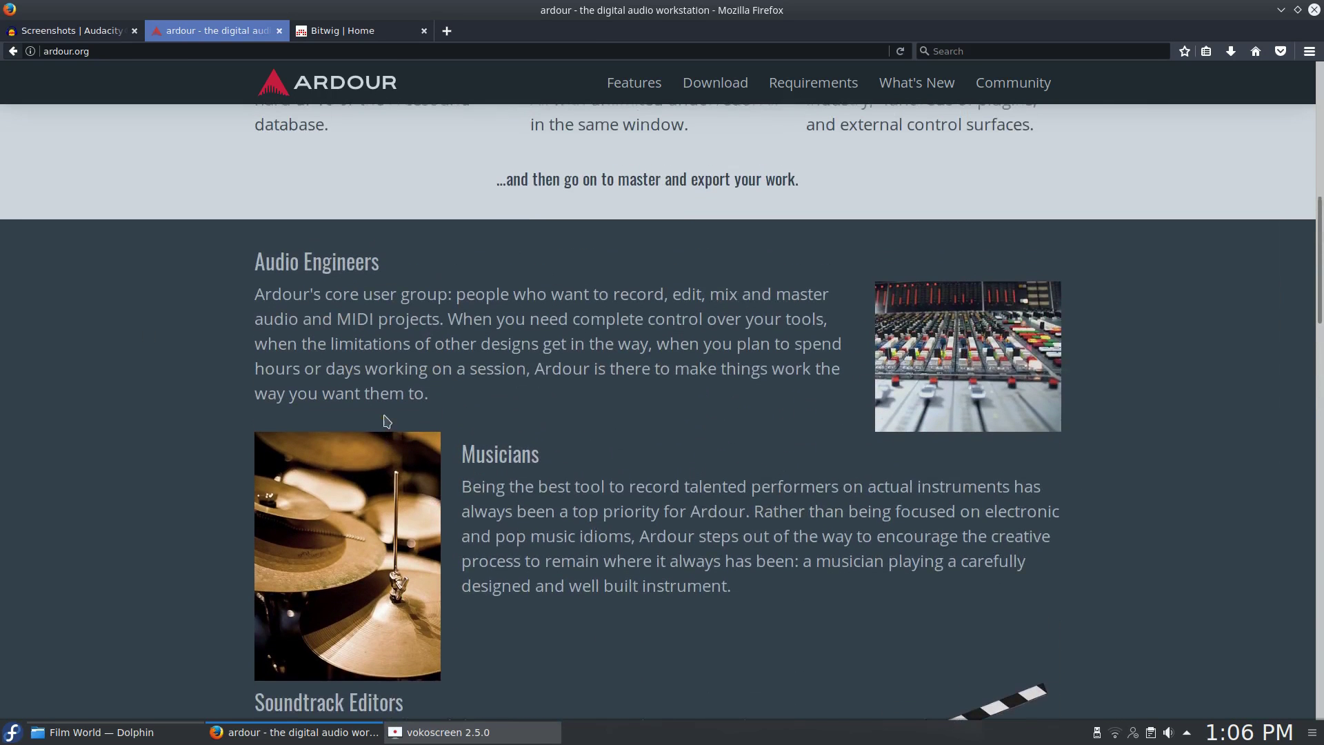
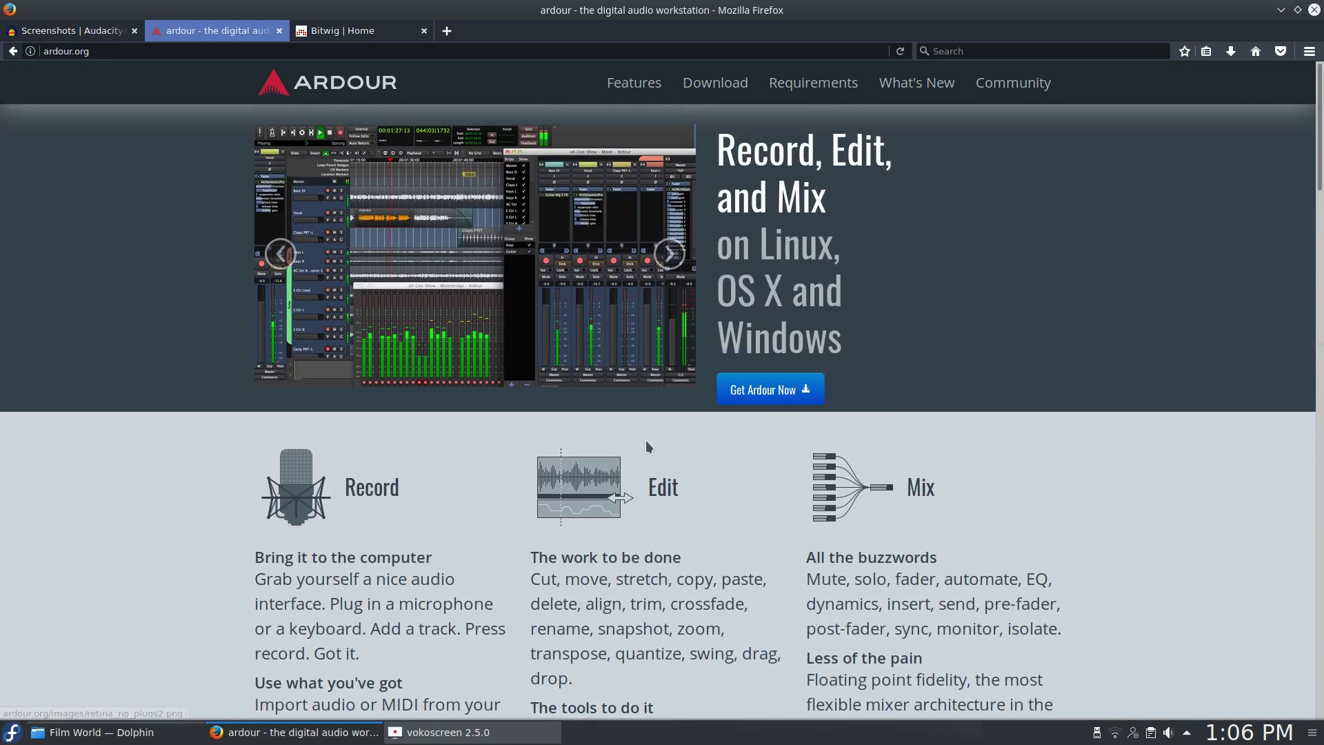
scroll(644, 449, down, 4)
scroll(845, 348, up, 4)
- Open the Ardour 5.12 ready-to-run download page for GNU/Linux 64 bit
triple_click(809, 560)
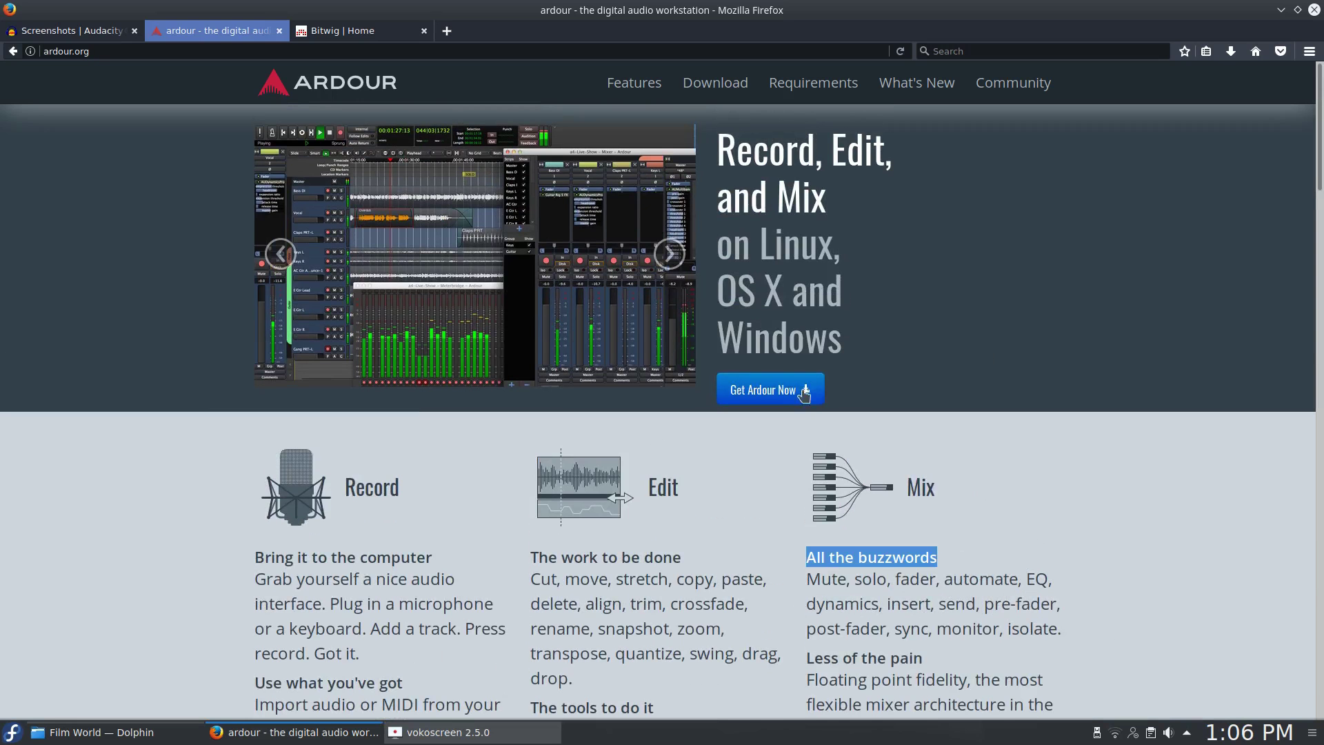
scroll(209, 331, down, 3)
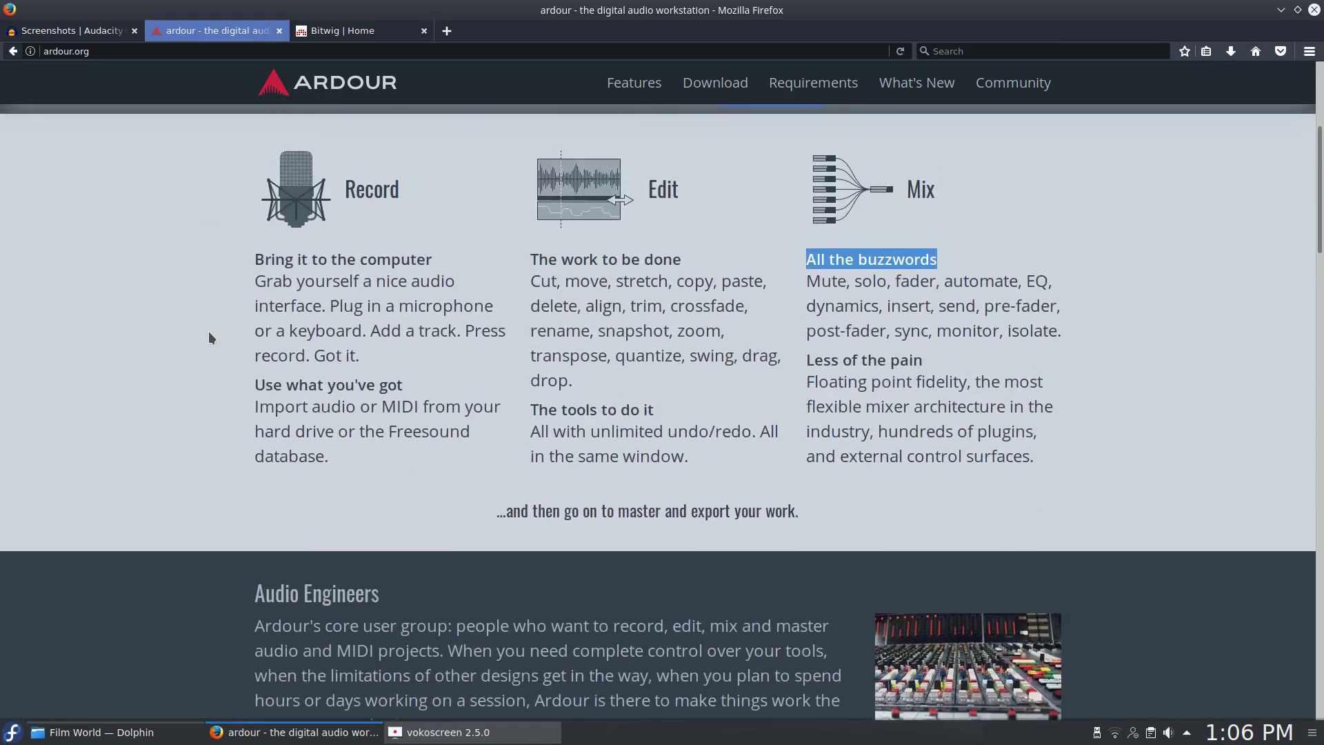
scroll(208, 331, up, 3)
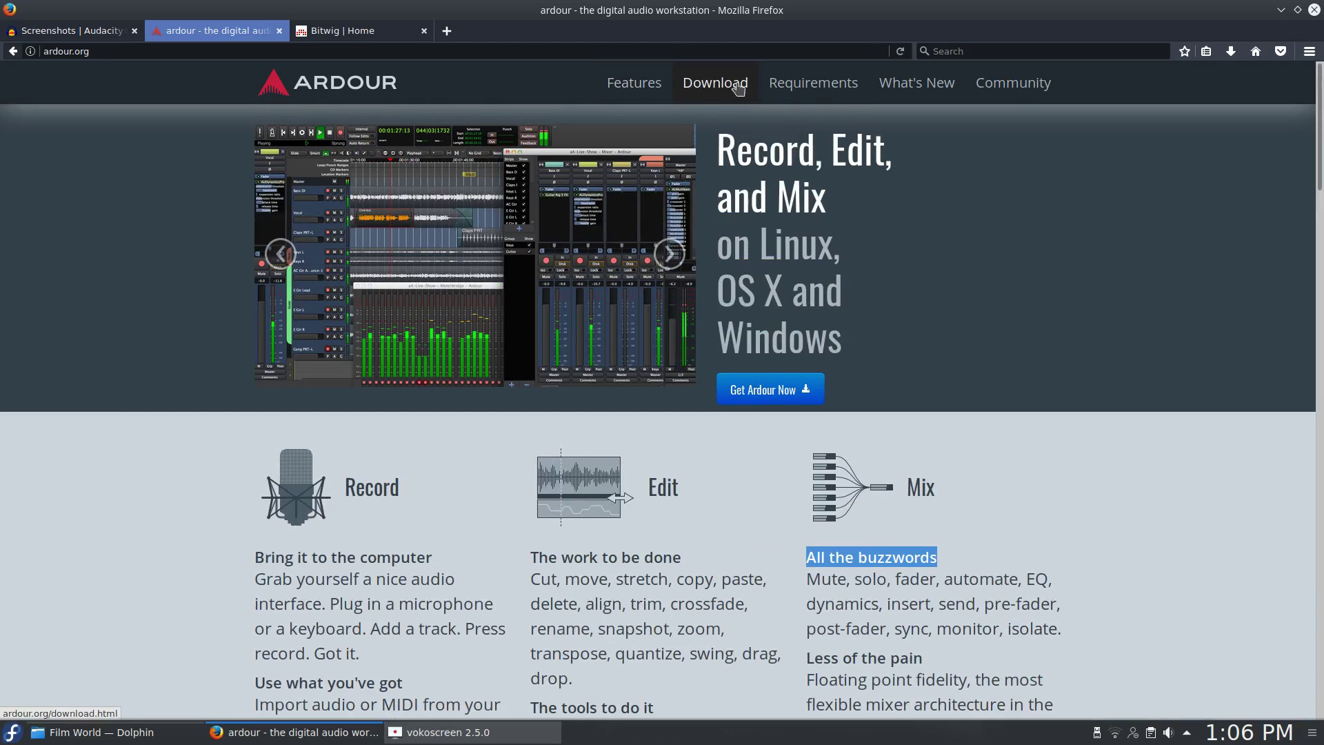
click(714, 82)
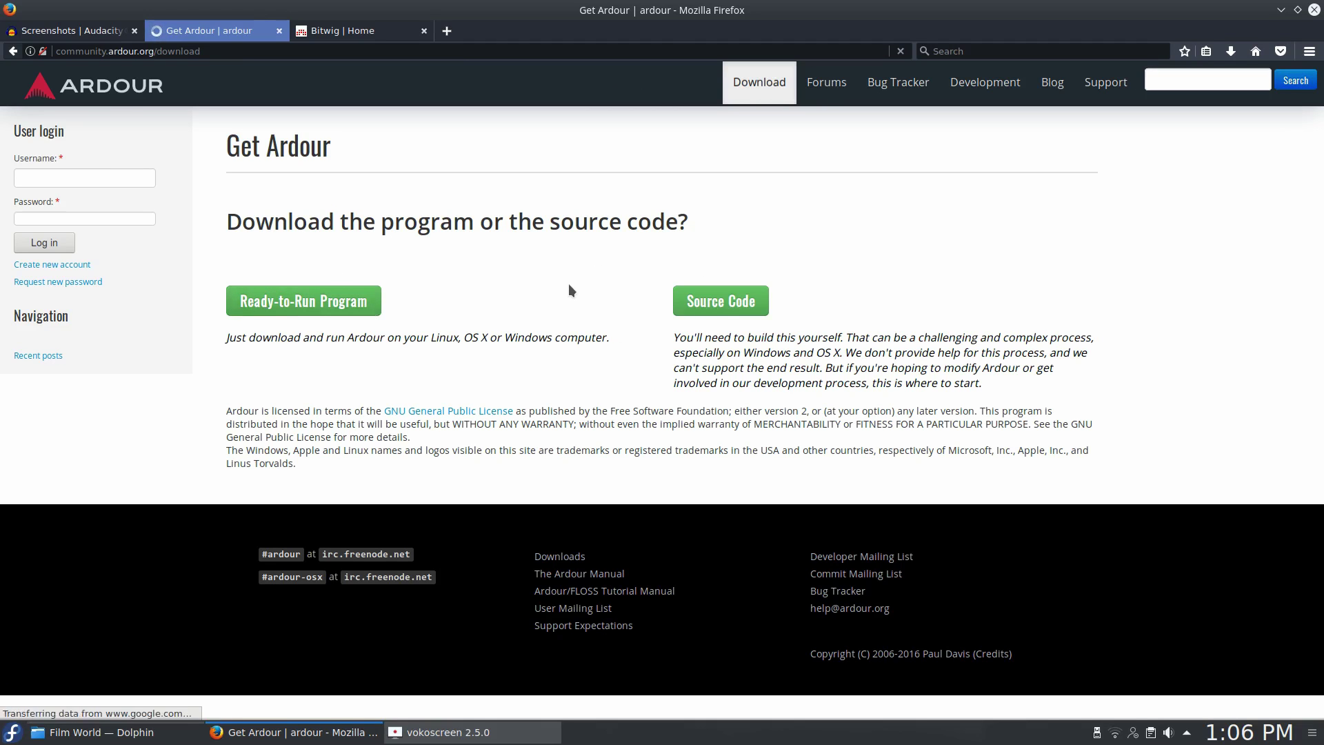
click(299, 302)
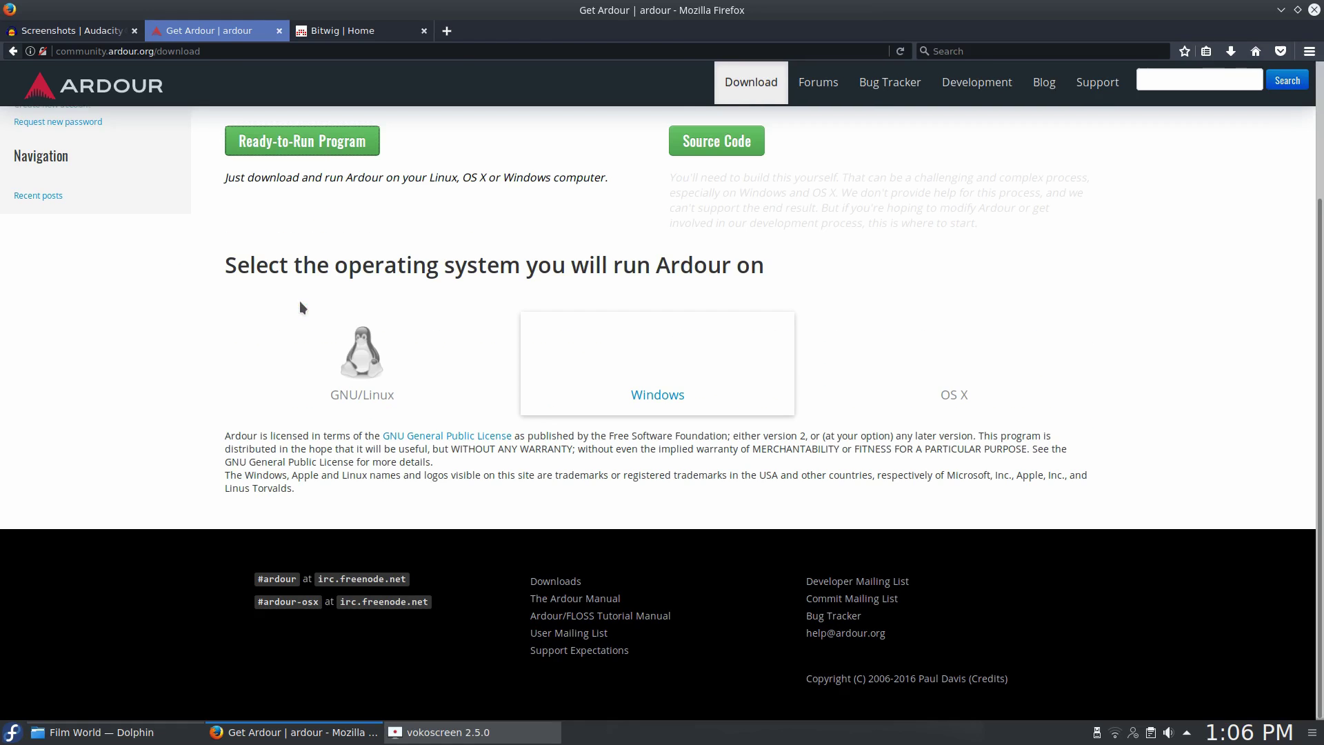
click(362, 362)
scroll(495, 429, up, 4)
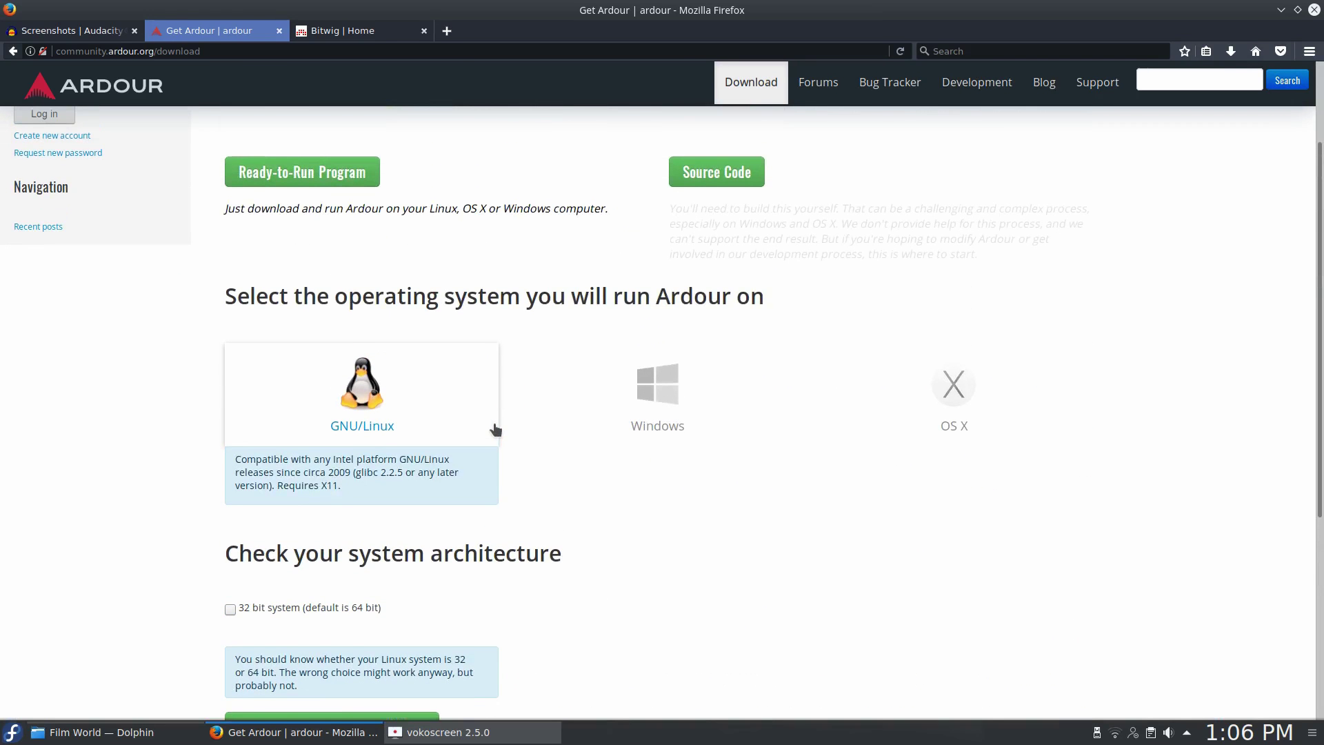
scroll(586, 266, up, 2)
scroll(581, 266, down, 5)
scroll(574, 271, down, 2)
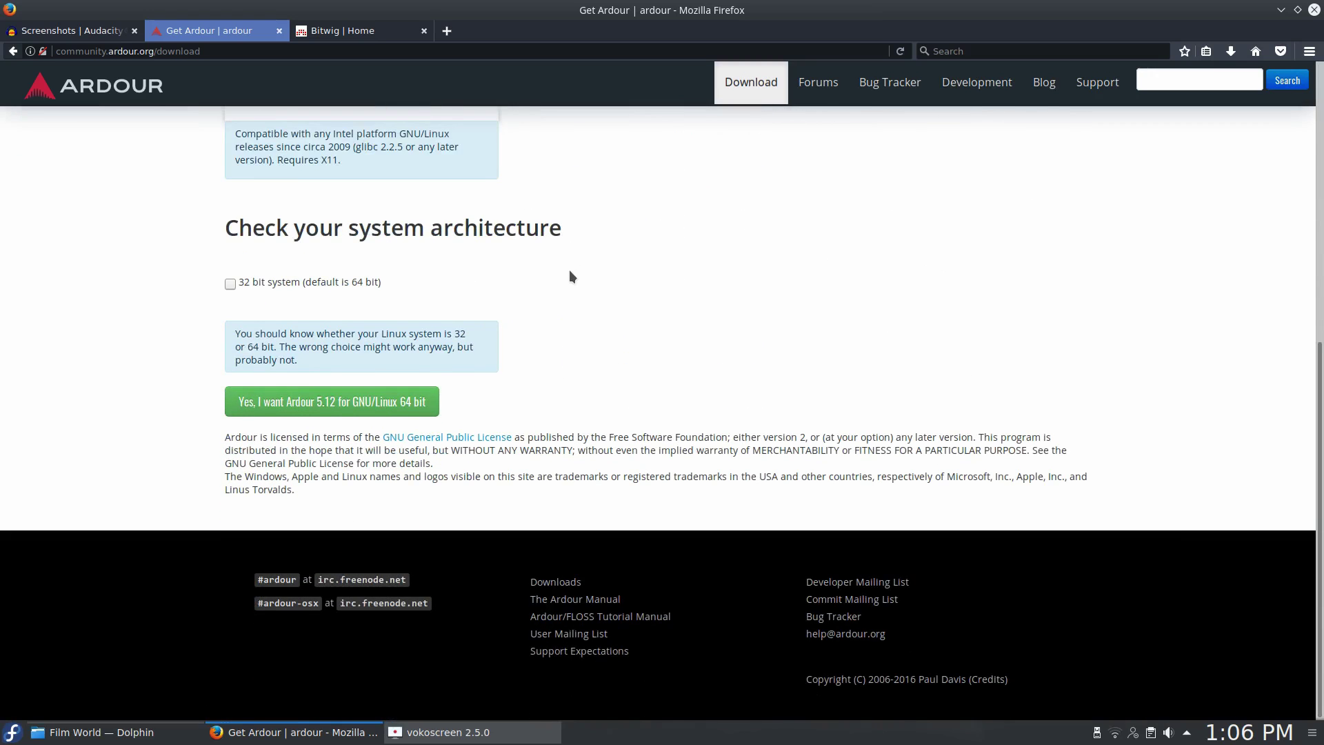
click(331, 402)
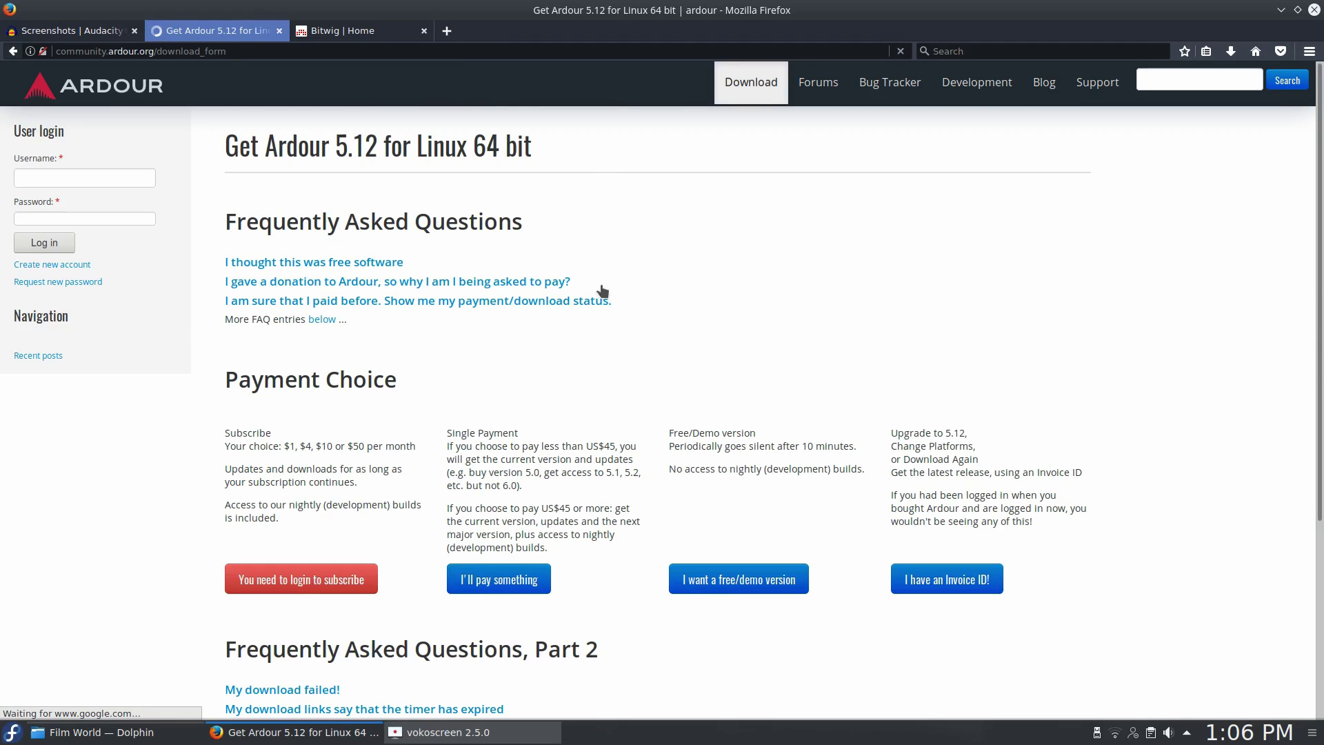
scroll(562, 605, down, 3)
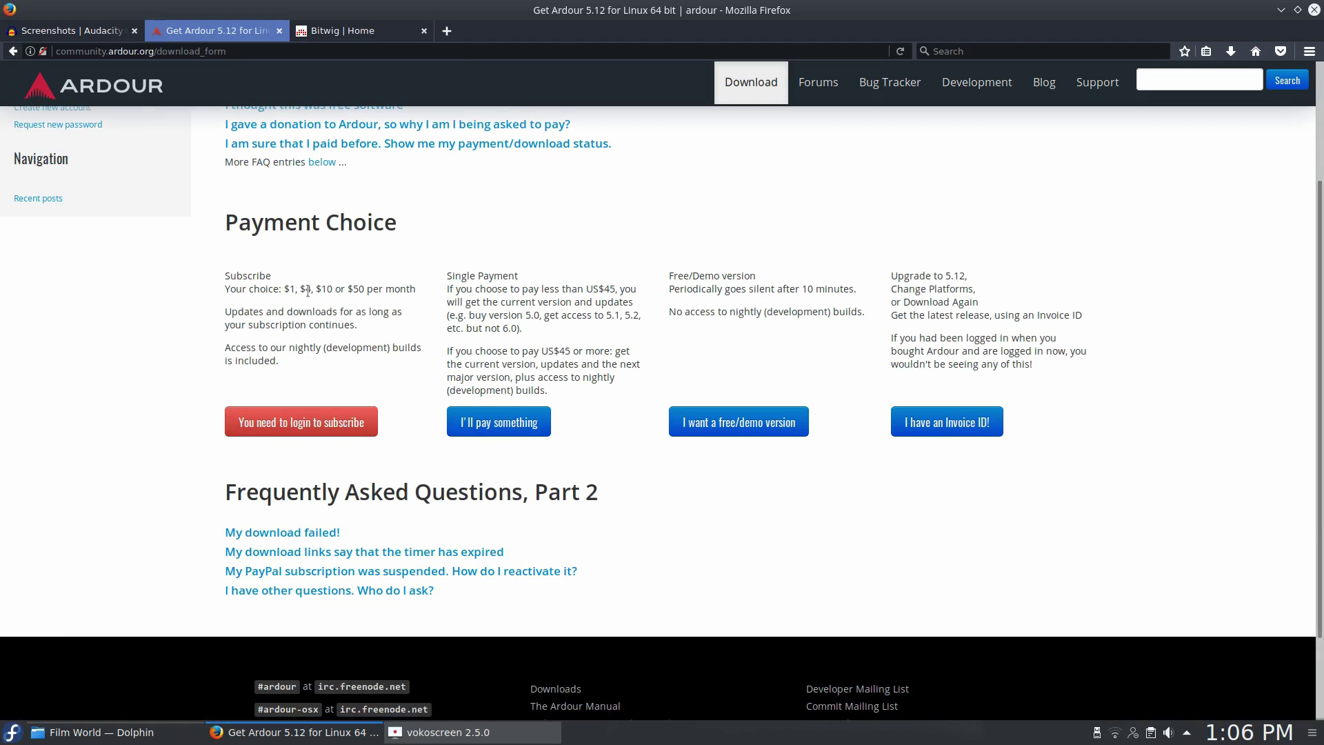
drag(282, 286, 304, 287)
click(341, 307)
scroll(341, 306, up, 2)
scroll(341, 311, up, 1)
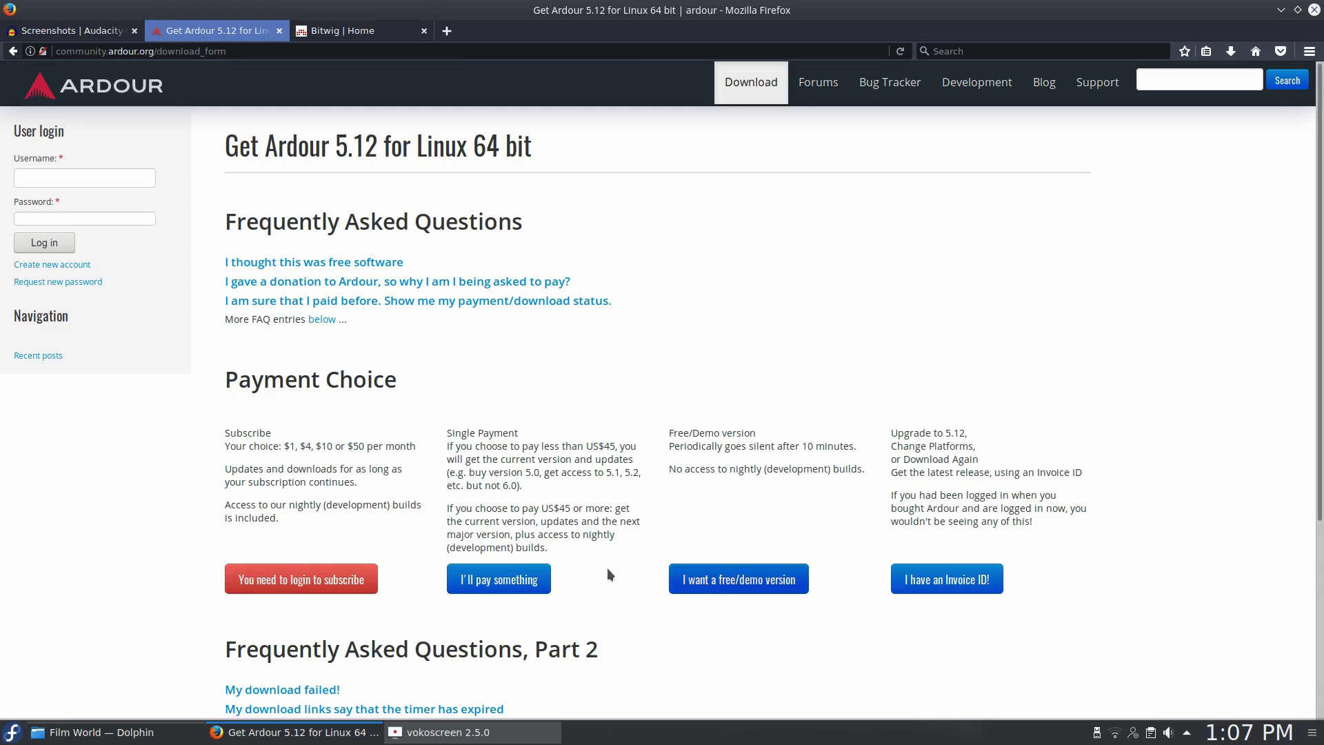
scroll(599, 549, down, 5)
scroll(913, 539, up, 3)
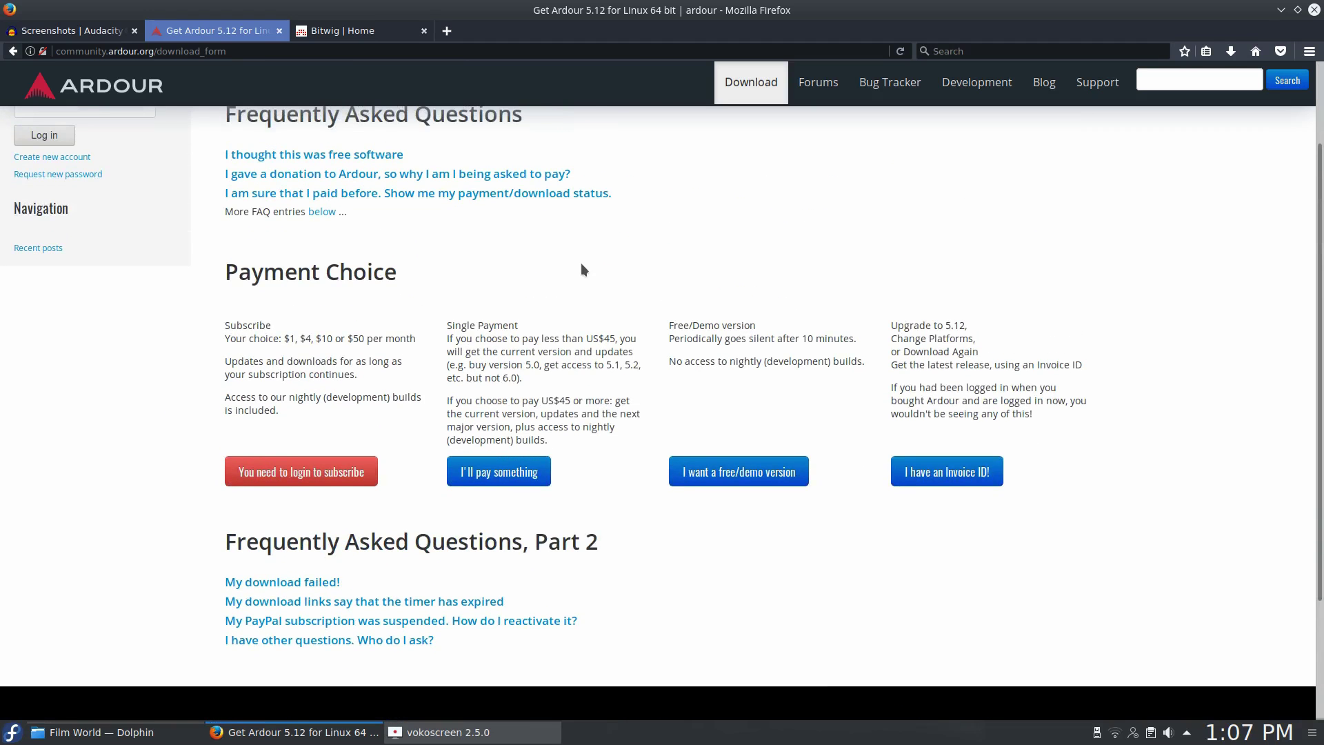
drag(242, 339, 374, 339)
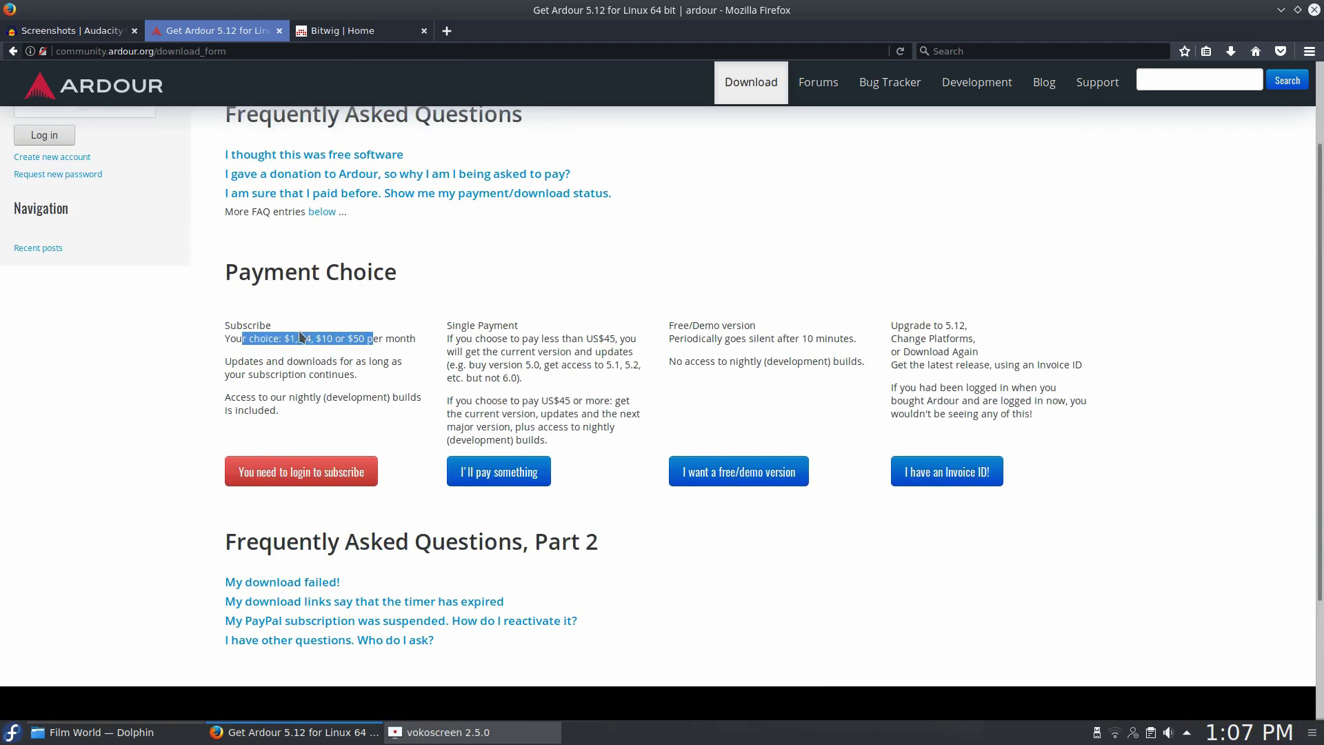
drag(266, 338, 387, 338)
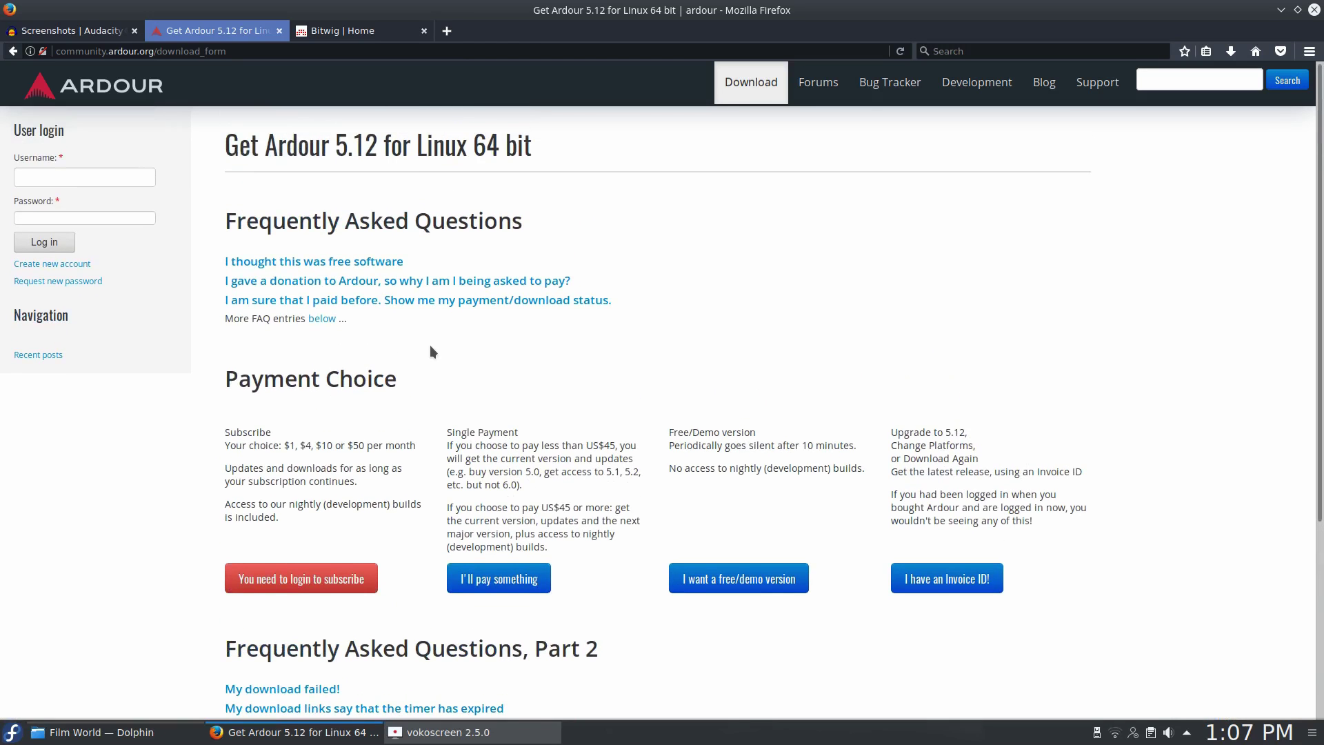
scroll(431, 353, down, 2)
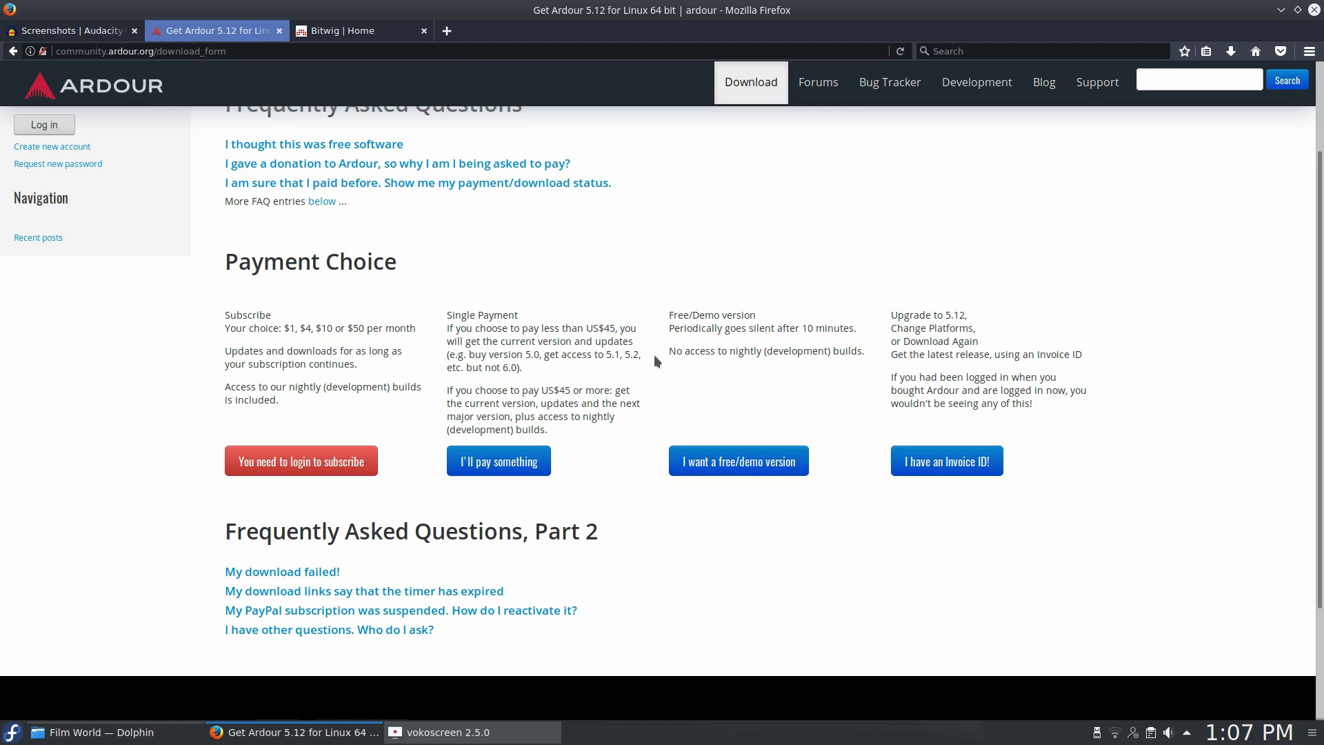
drag(674, 329, 828, 330)
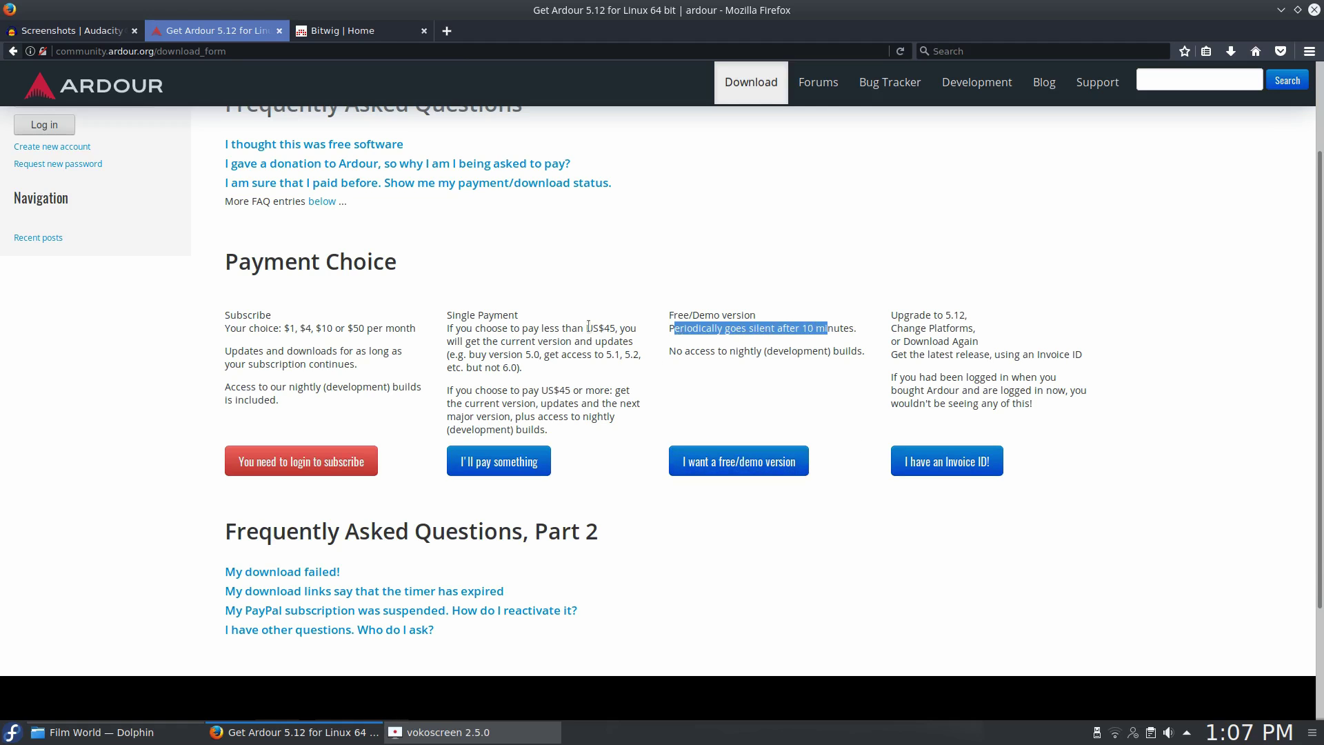
click(746, 328)
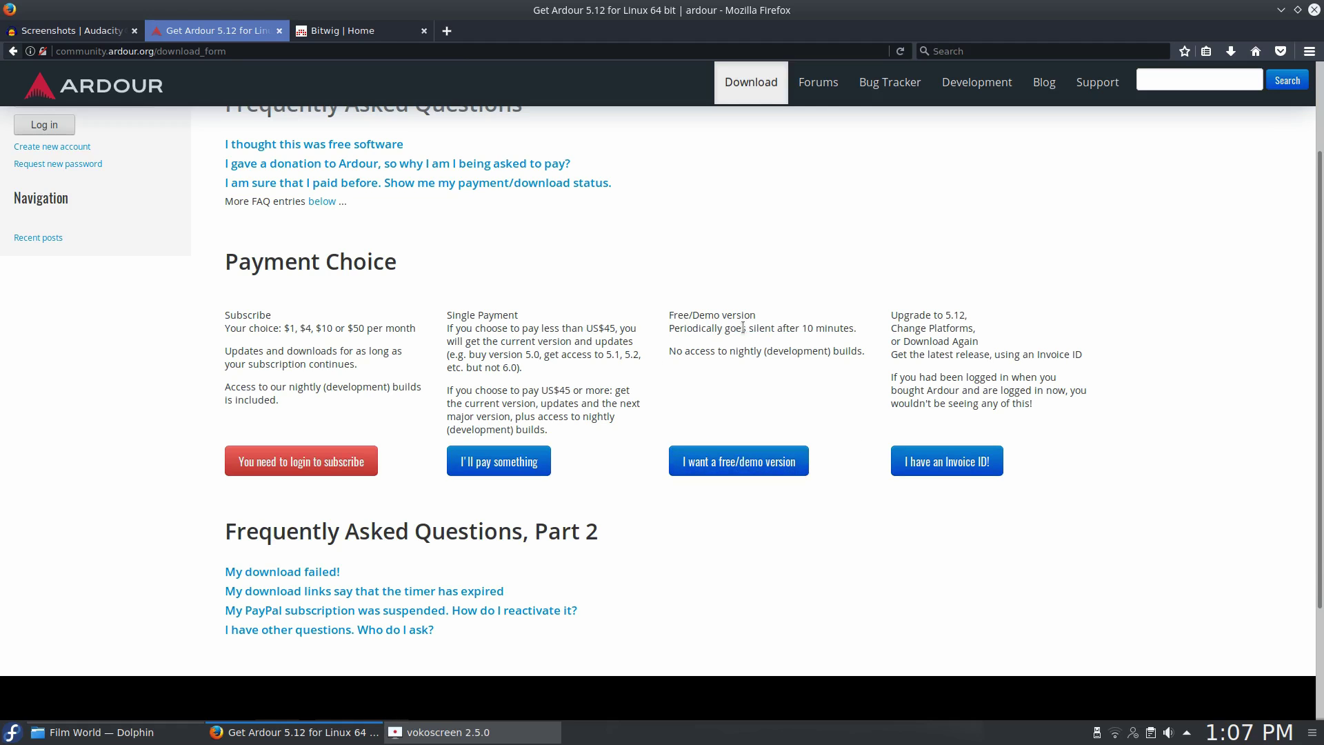
scroll(609, 433, up, 2)
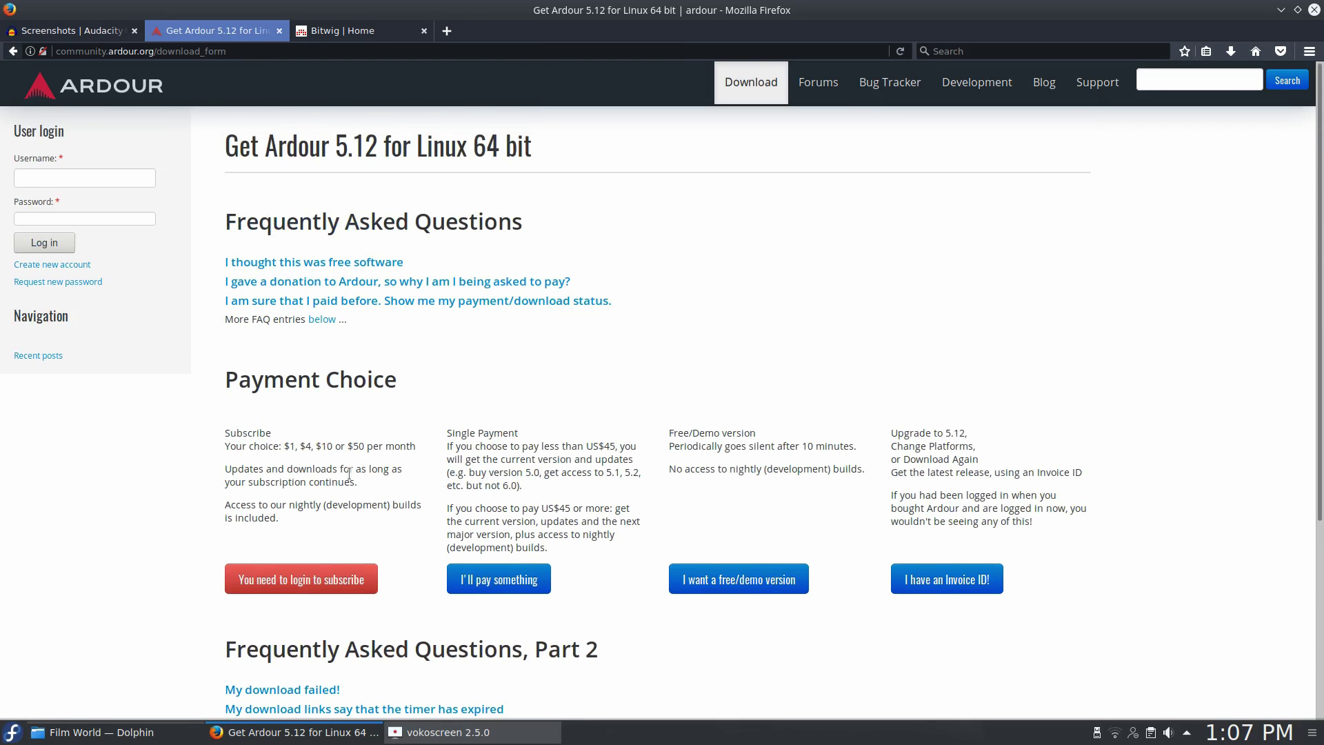
scroll(358, 616, down, 3)
scroll(349, 478, up, 3)
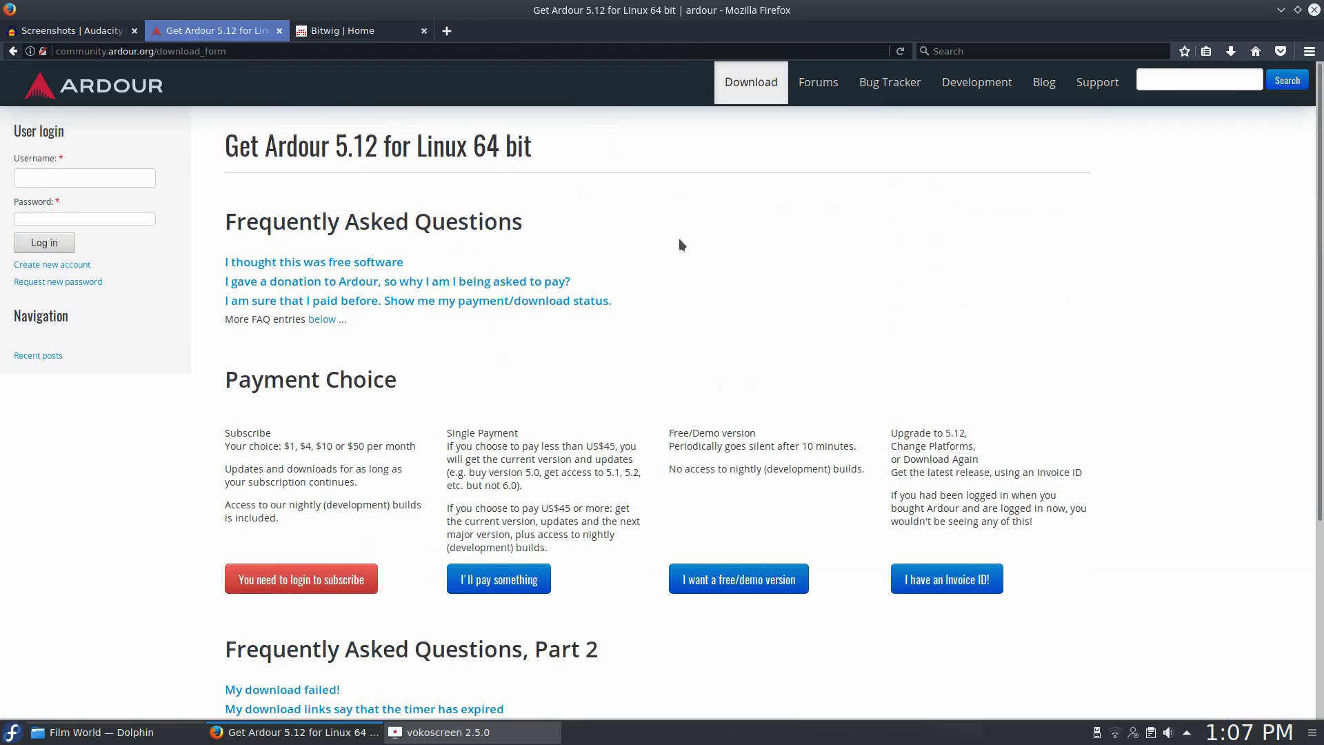
click(135, 98)
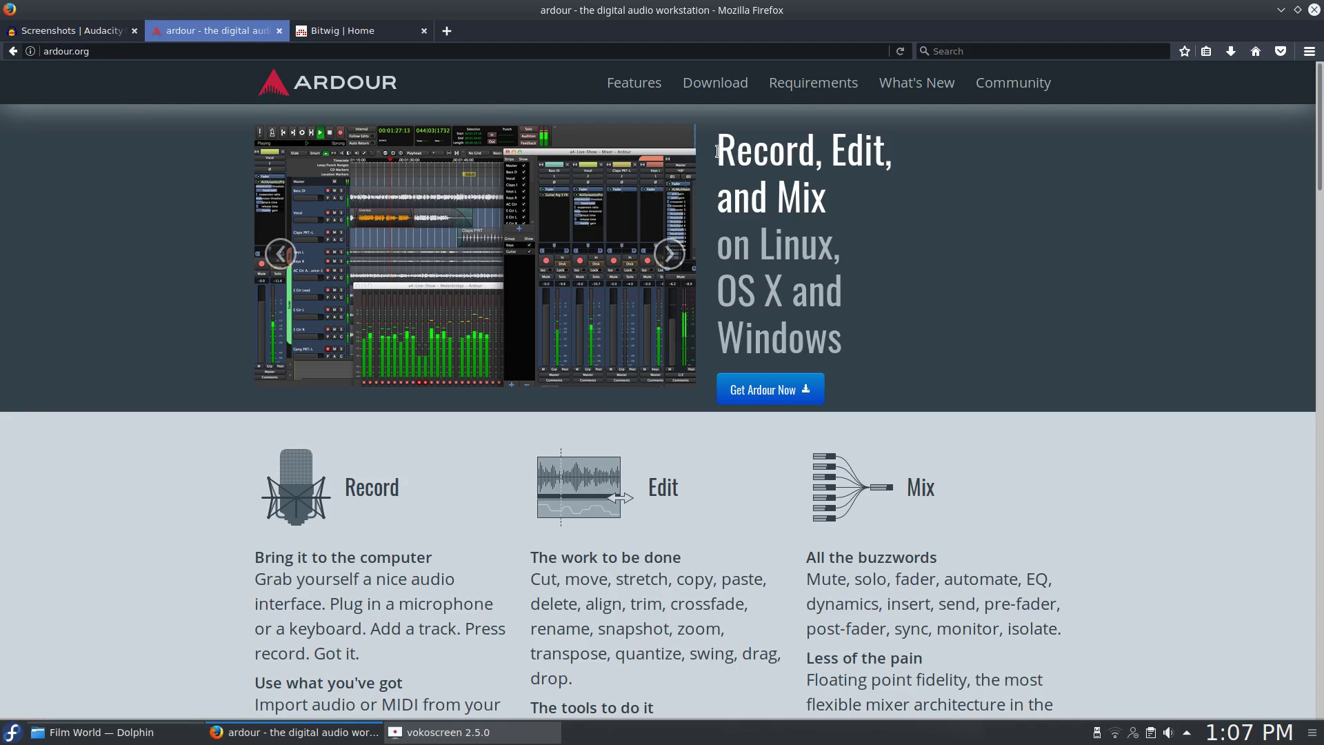
- Highlight Ardour's 'Record, Edit, and Mix' headline, then bring up the Bitwig home page
drag(718, 151, 869, 258)
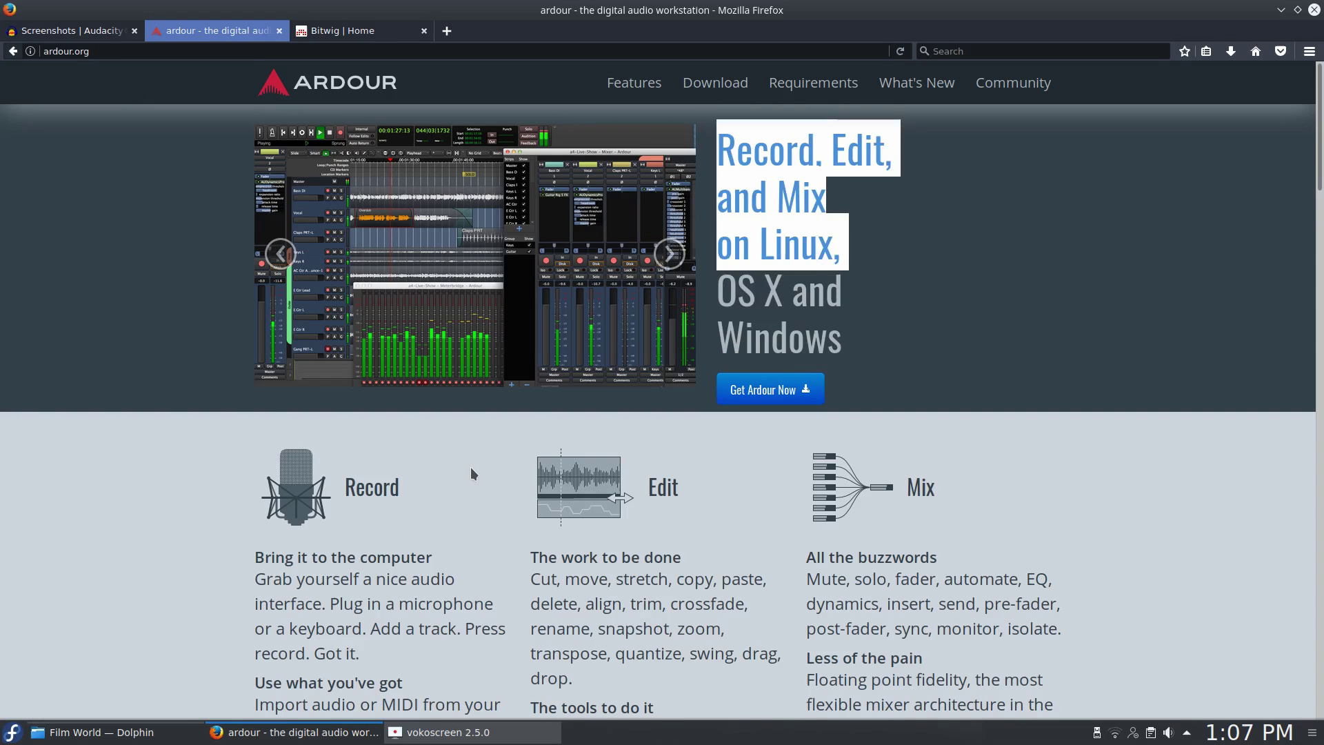
scroll(475, 471, down, 5)
scroll(428, 419, up, 5)
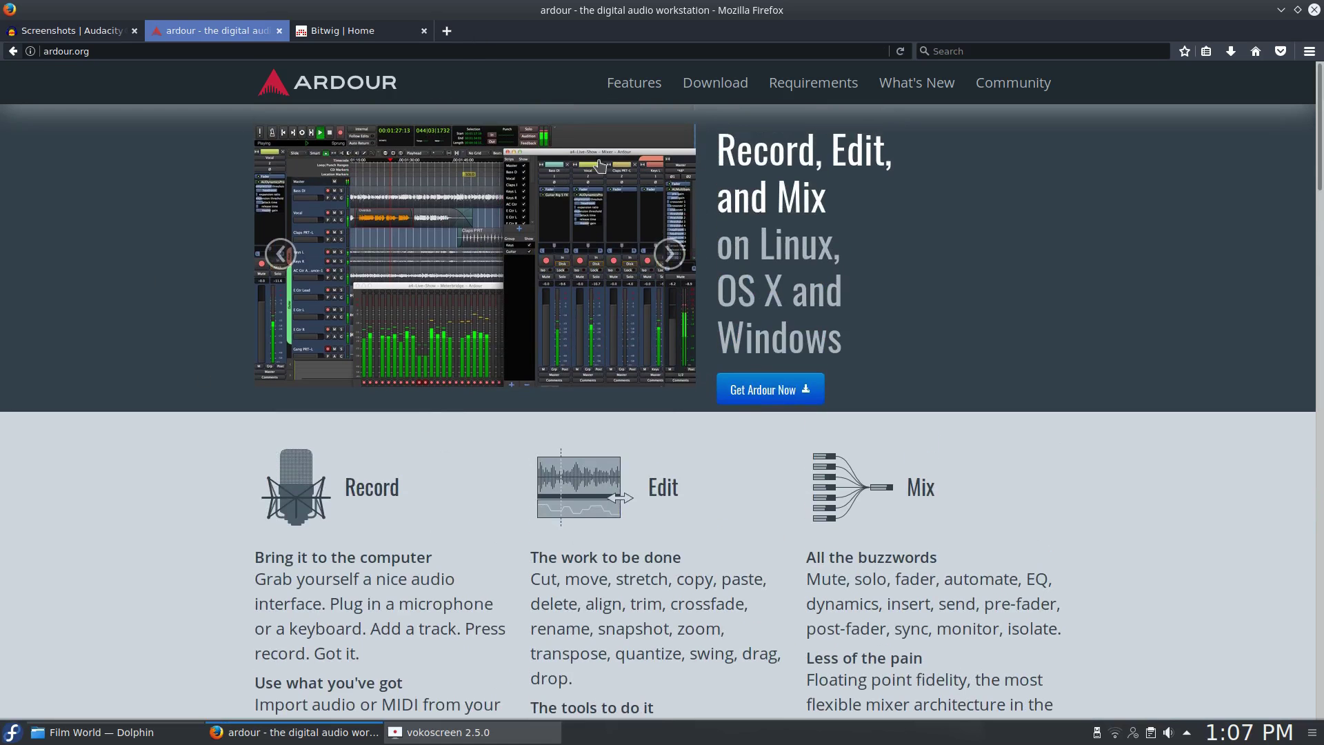
click(366, 32)
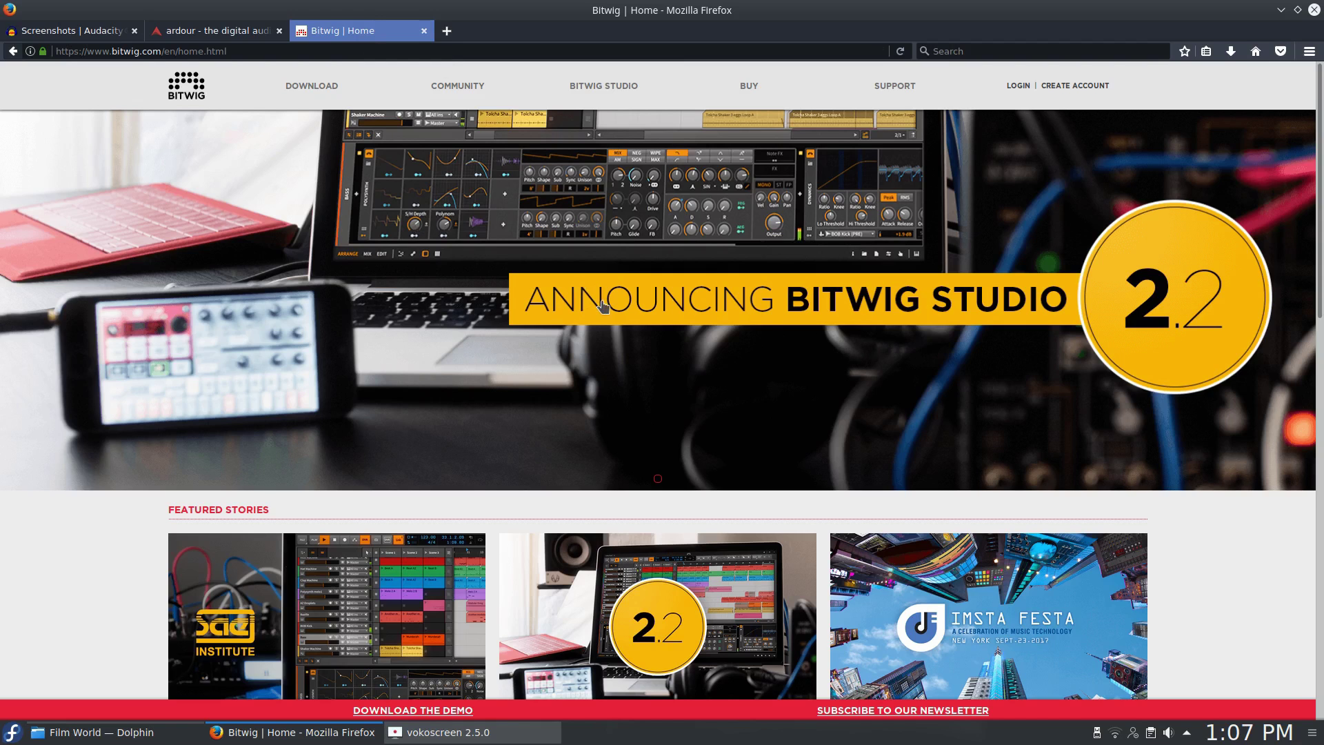
scroll(602, 303, down, 5)
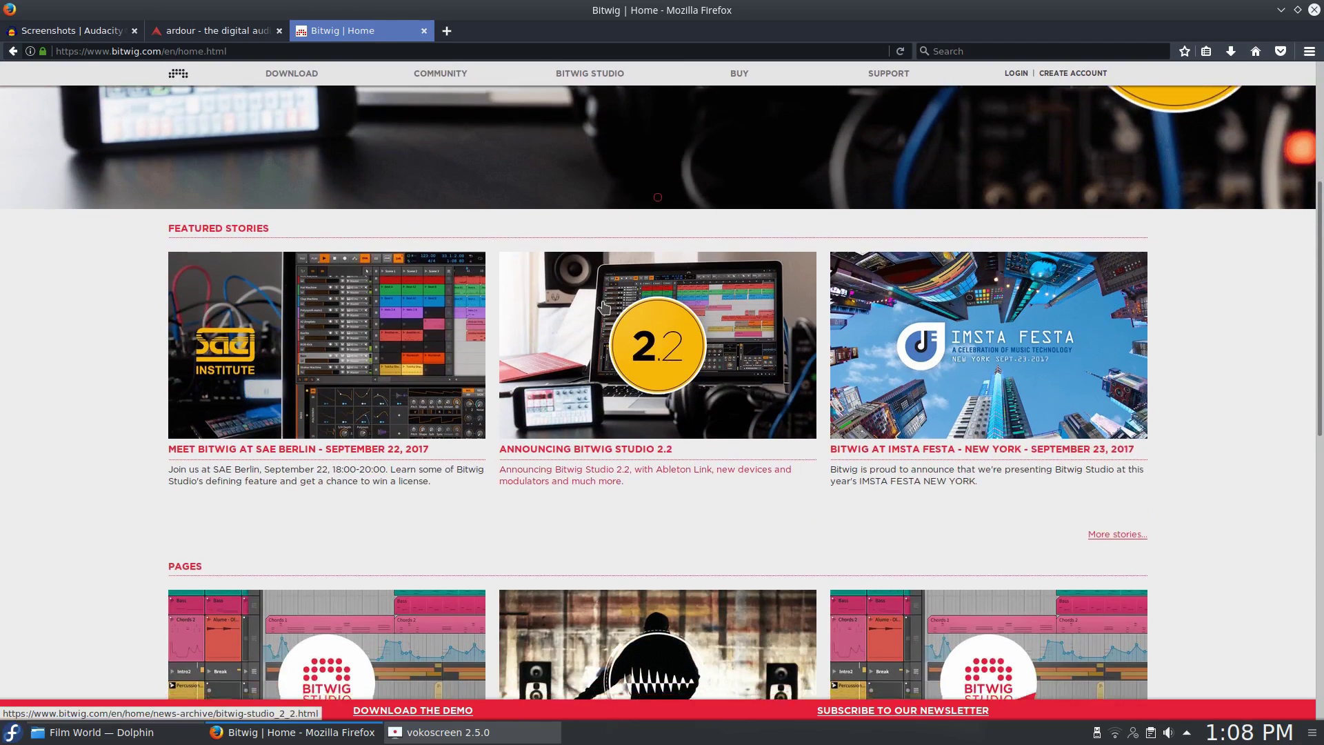
scroll(604, 308, down, 4)
scroll(605, 307, down, 3)
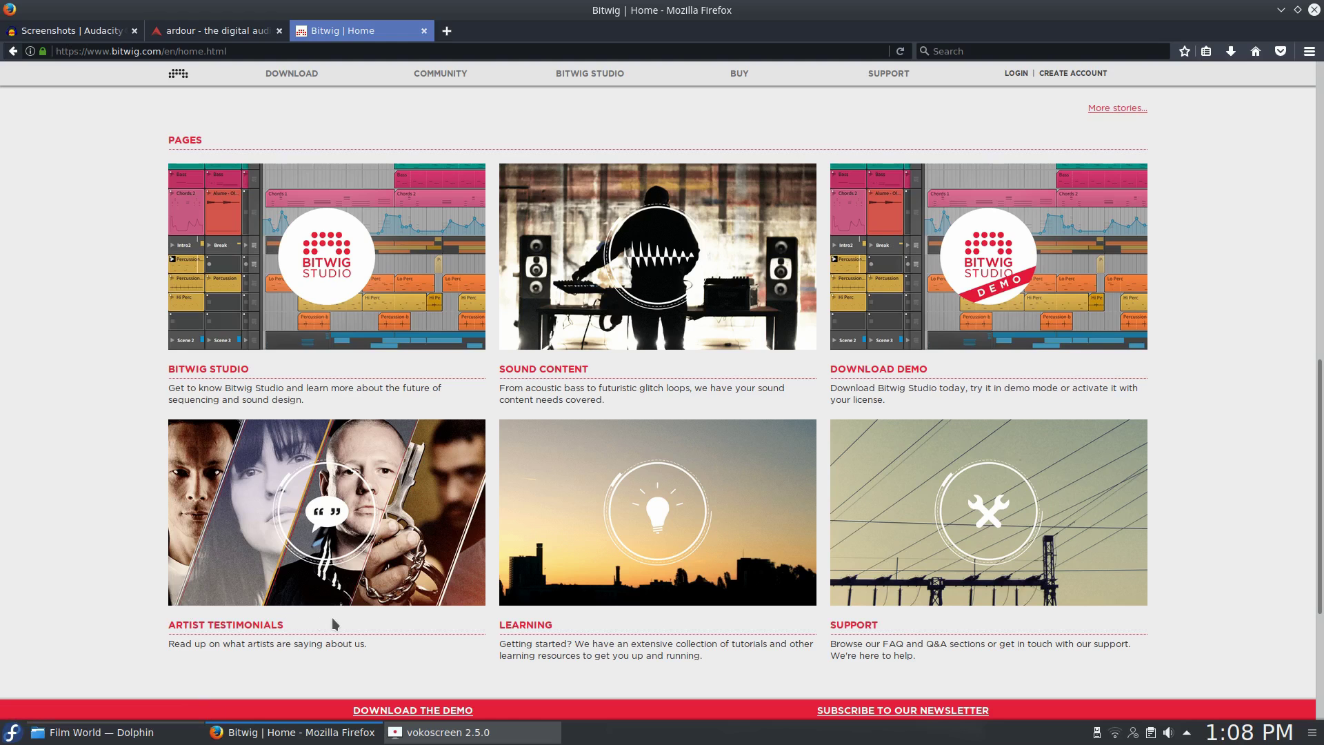
scroll(340, 628, down, 5)
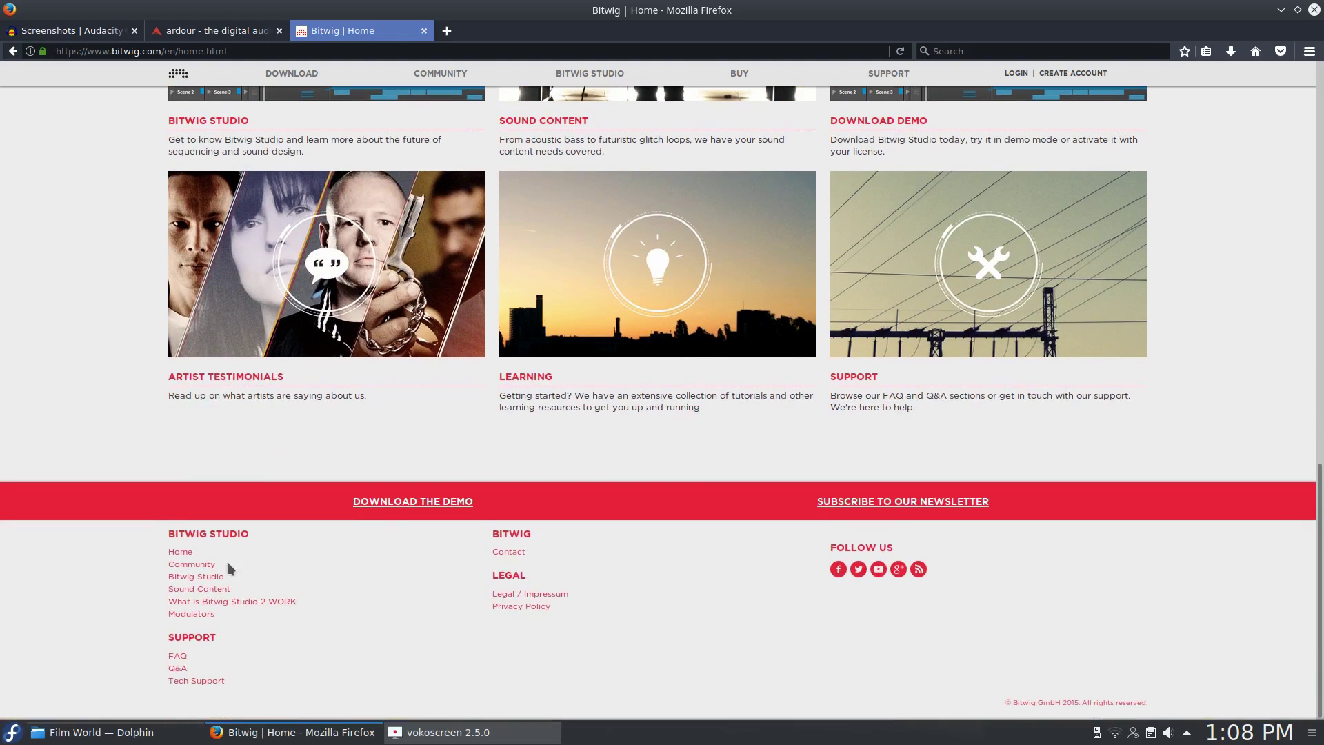
scroll(484, 571, up, 2)
scroll(485, 571, up, 7)
scroll(484, 572, up, 4)
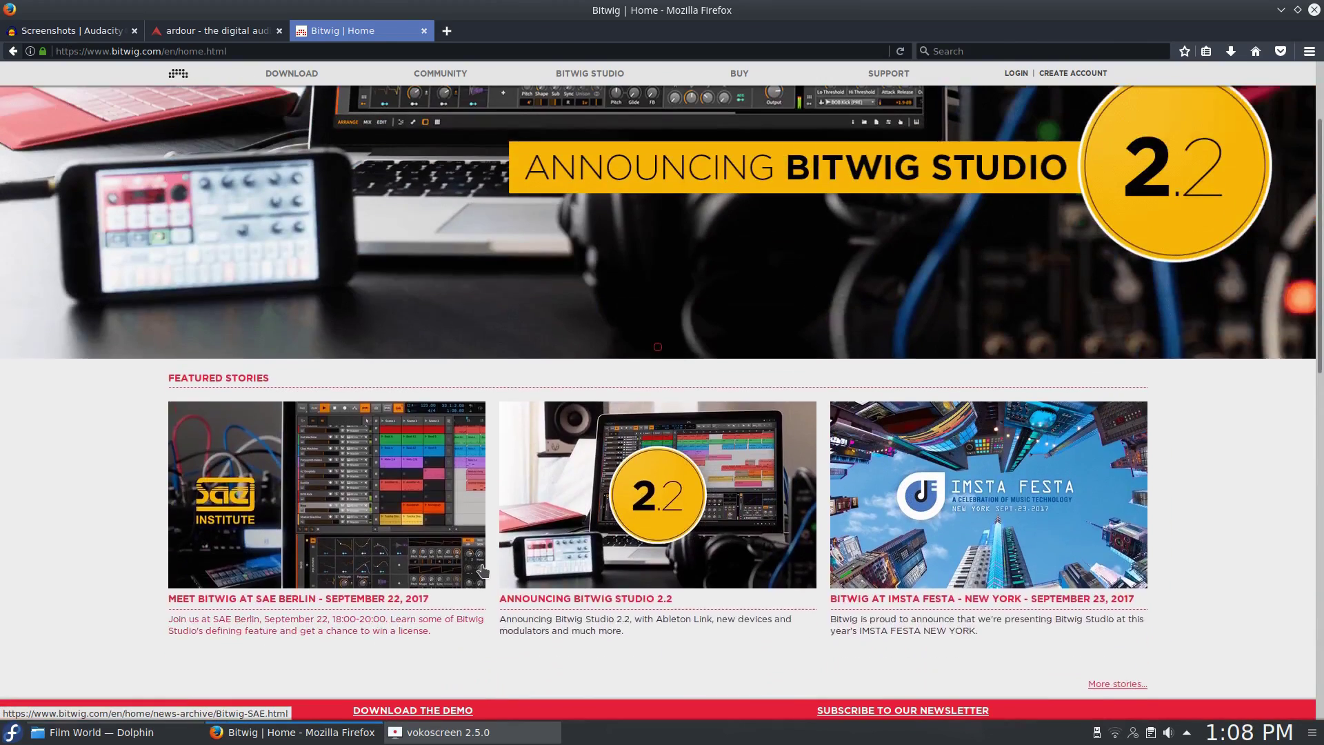
scroll(484, 571, up, 3)
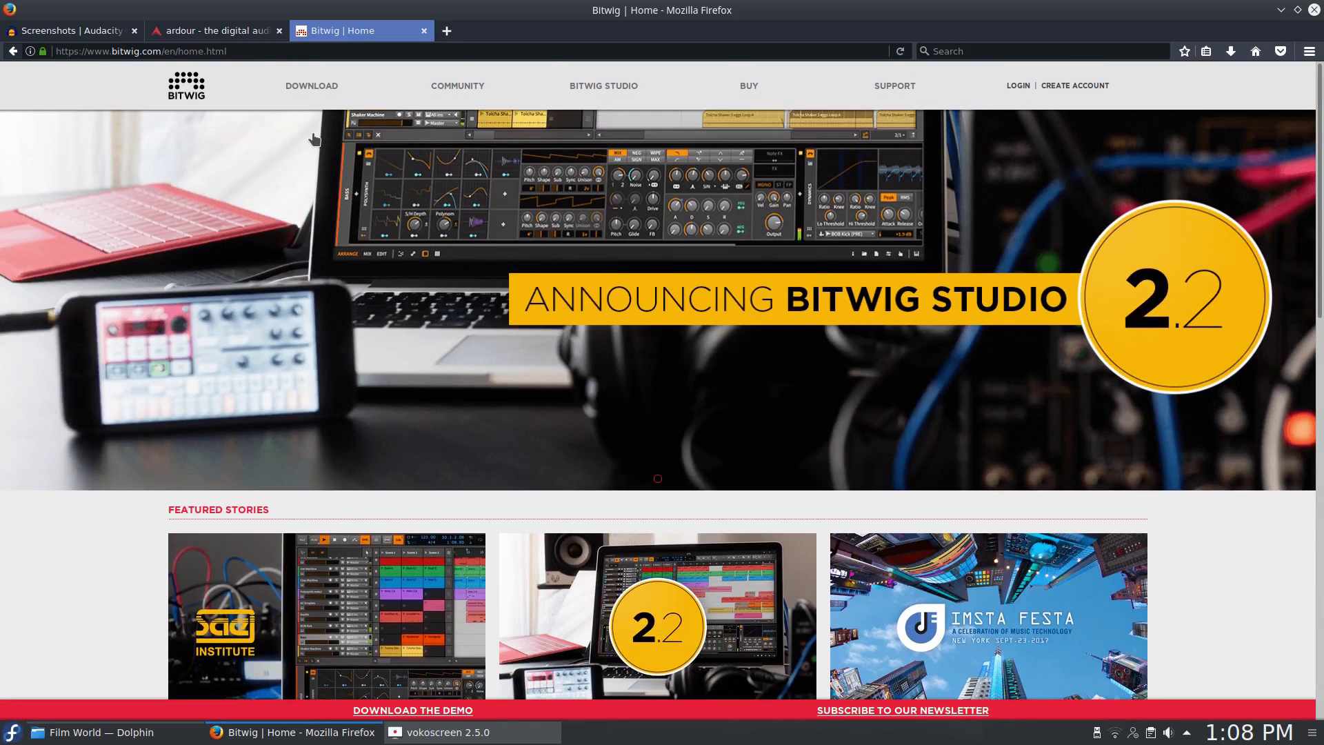
scroll(514, 387, down, 3)
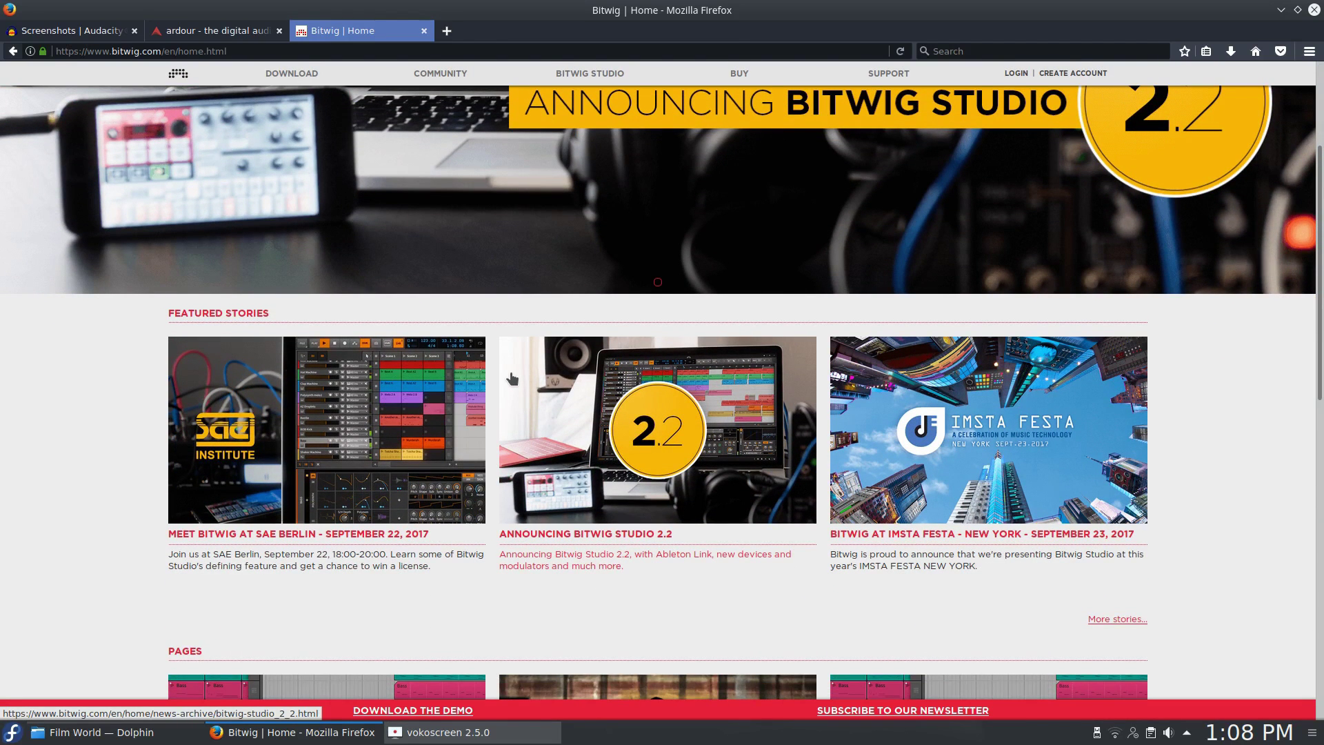
scroll(510, 379, up, 3)
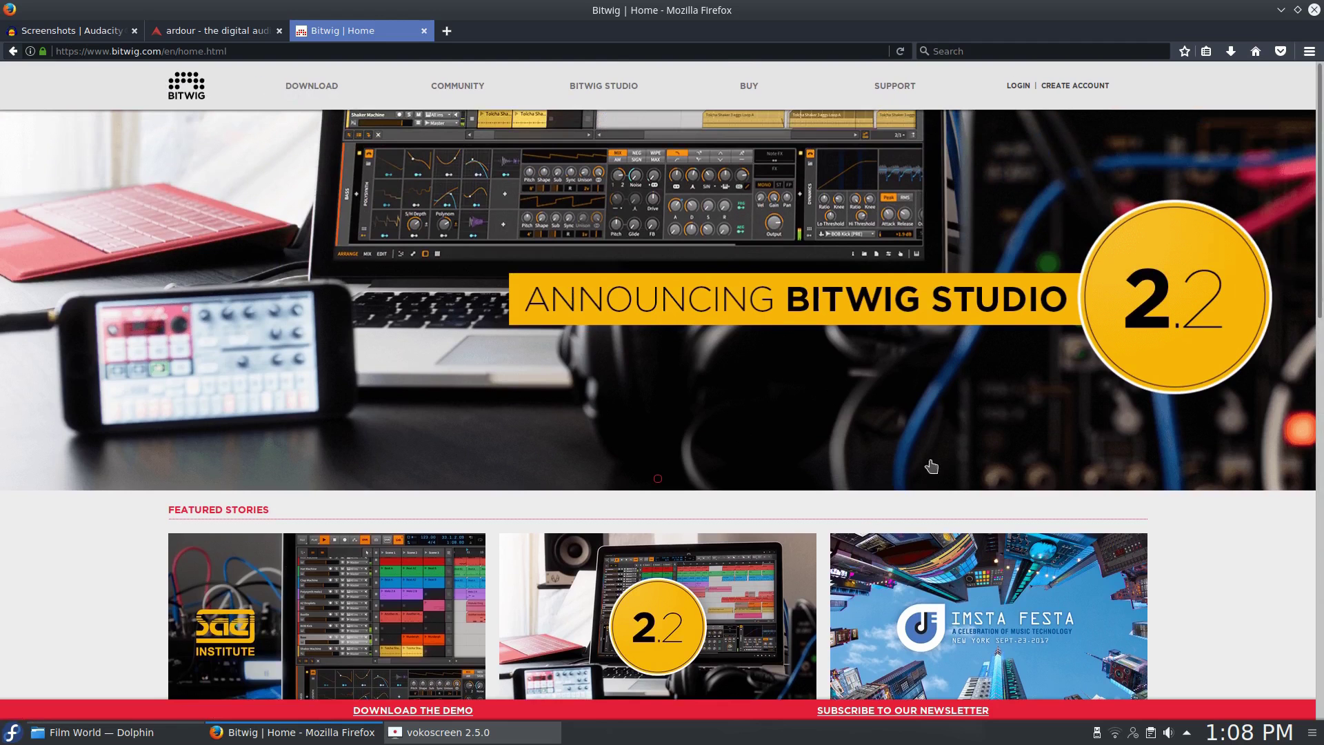
click(319, 87)
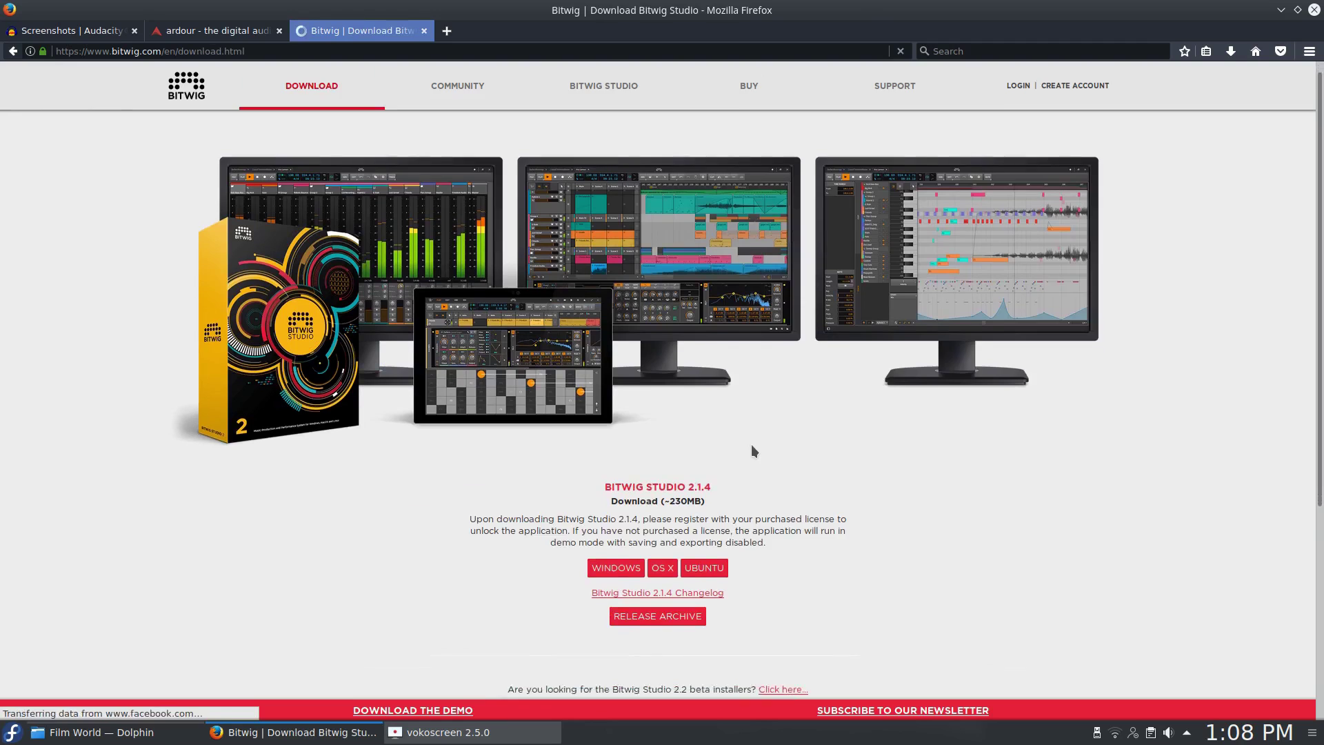
scroll(751, 444, down, 2)
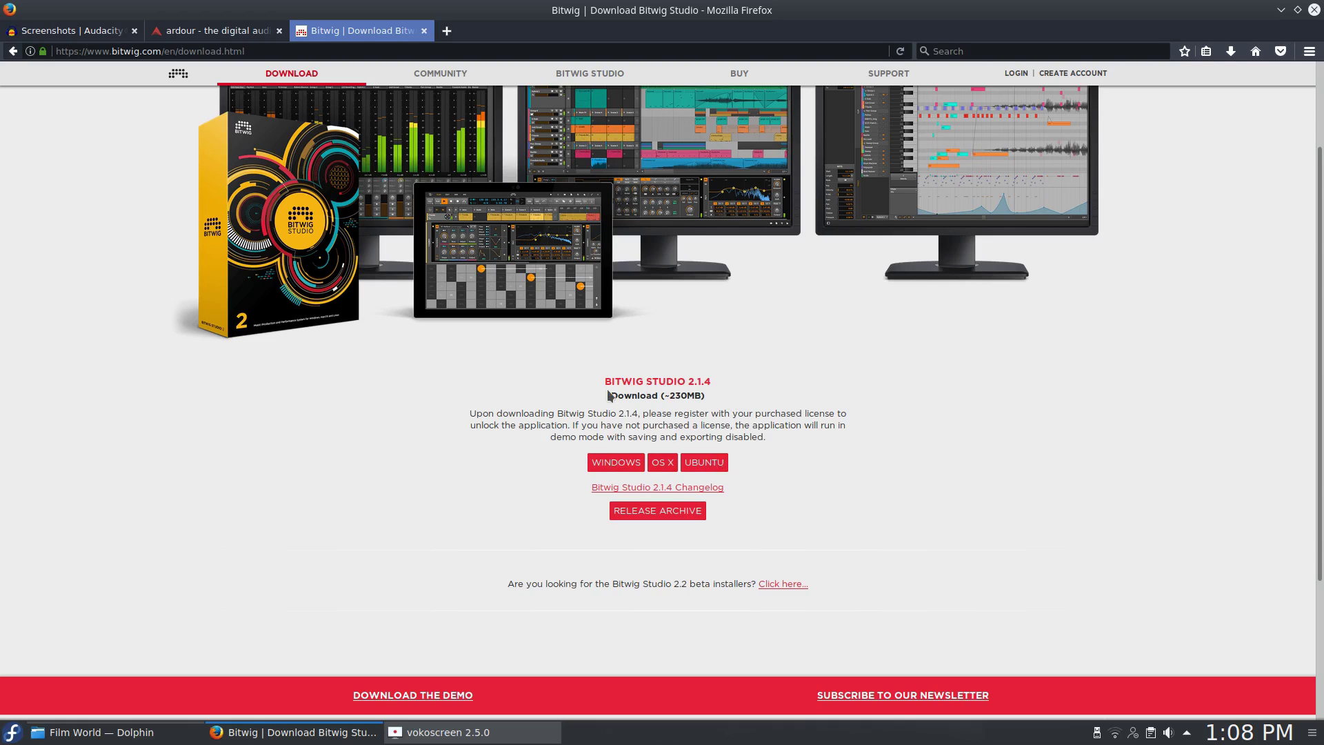
scroll(608, 395, up, 2)
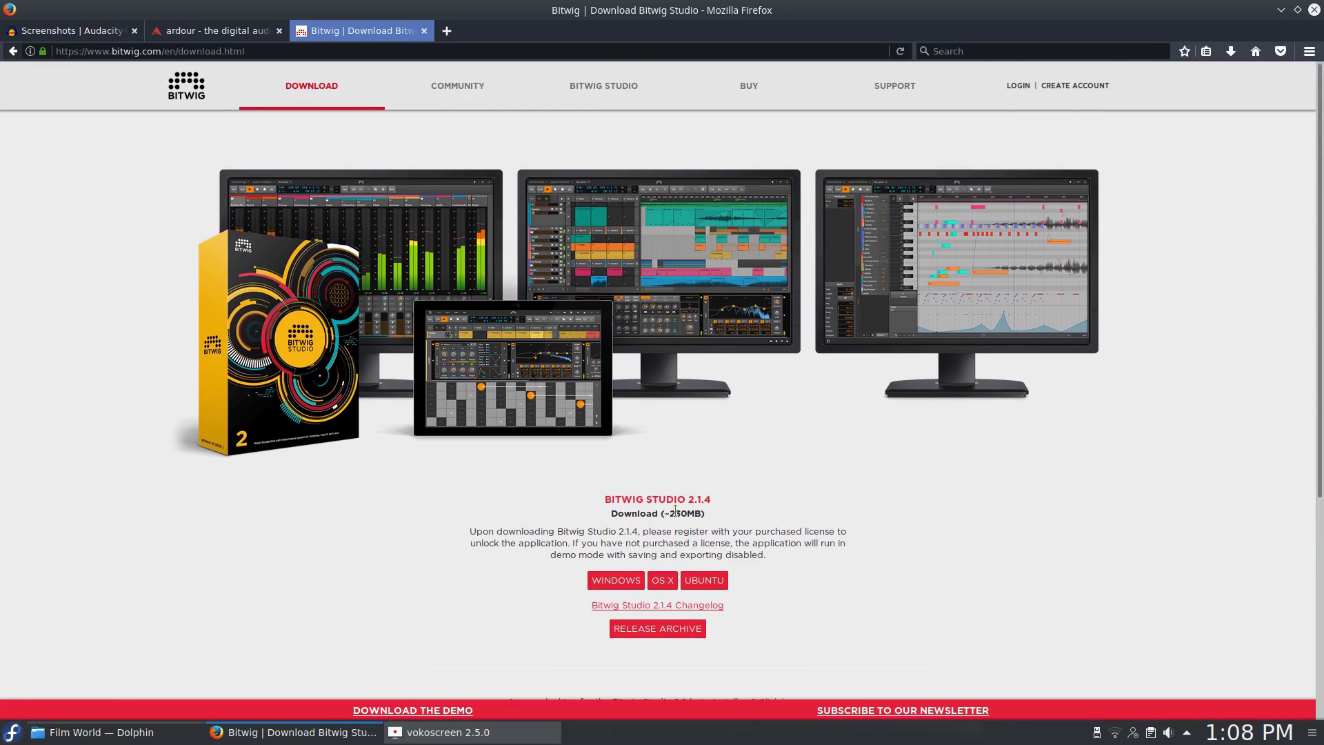
scroll(606, 486, down, 3)
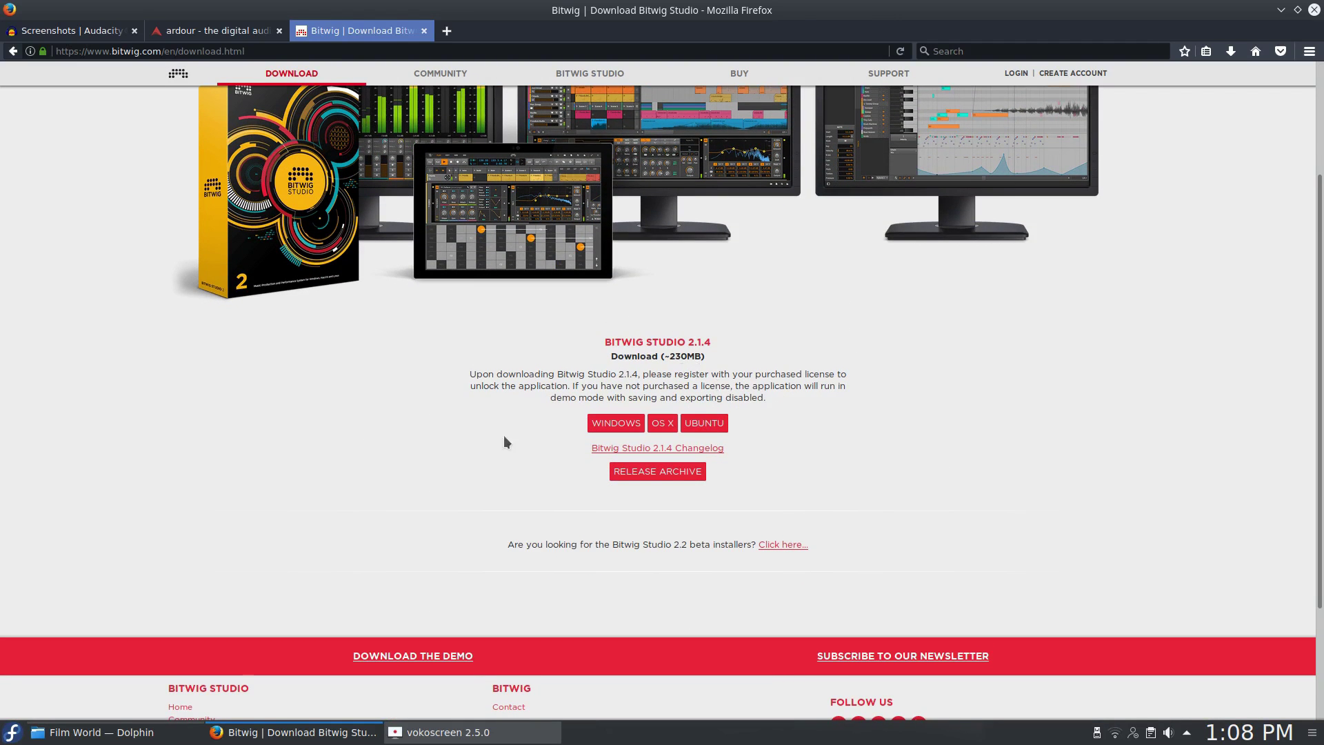
scroll(829, 463, up, 3)
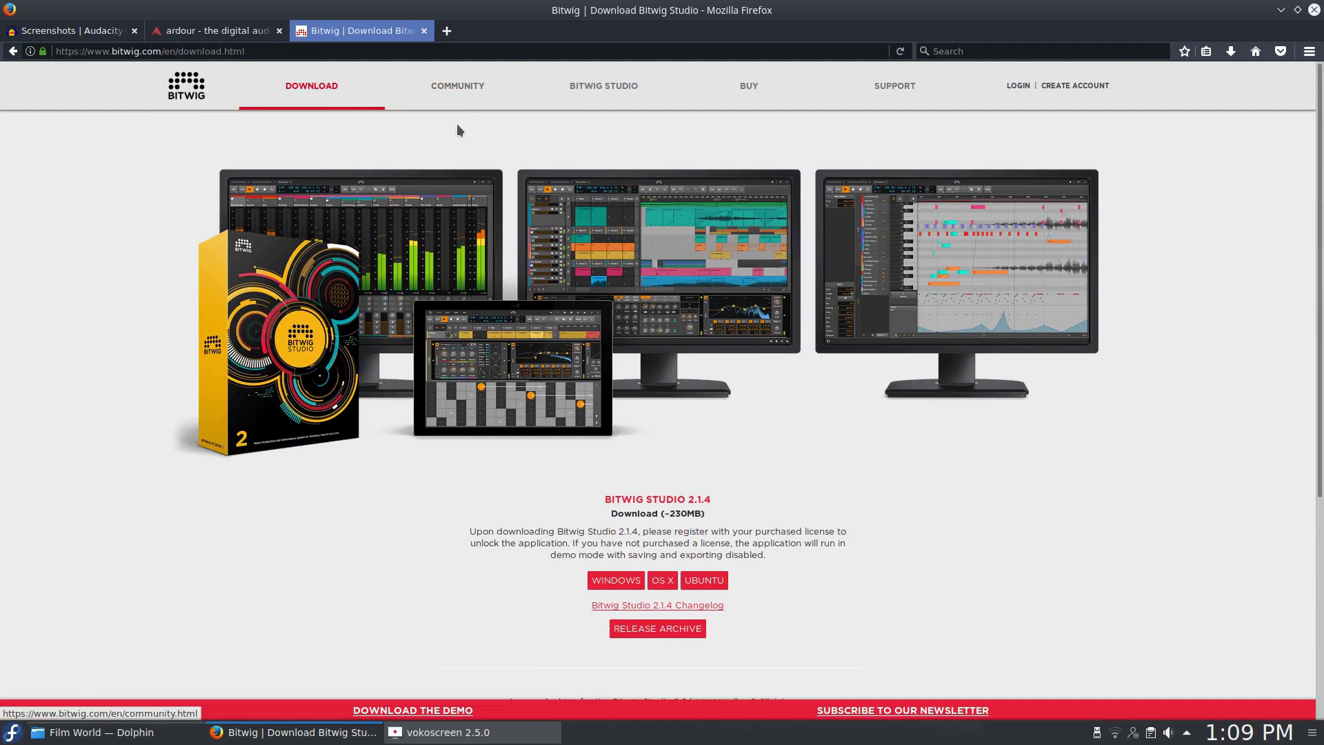
- Go to the What Is Bitwig Studio 2 page from Bitwig's top navigation
click(602, 87)
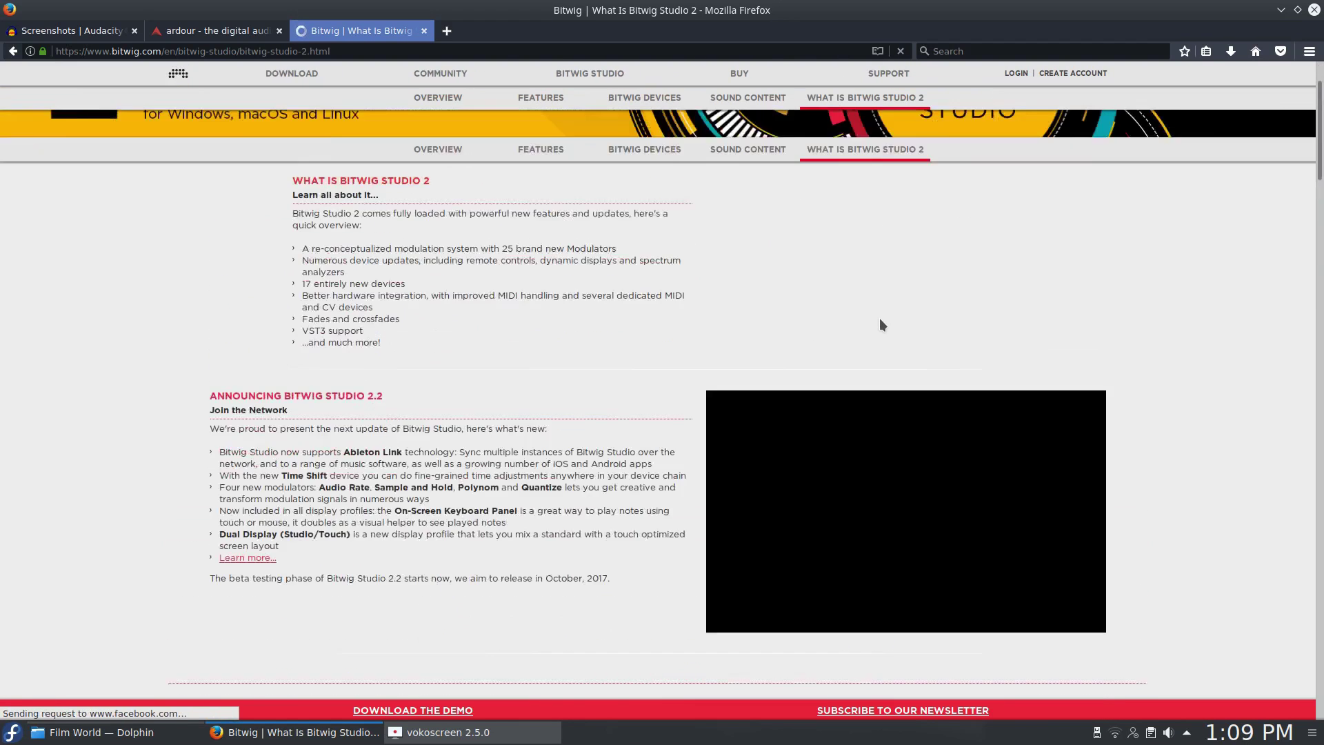
scroll(880, 318, down, 3)
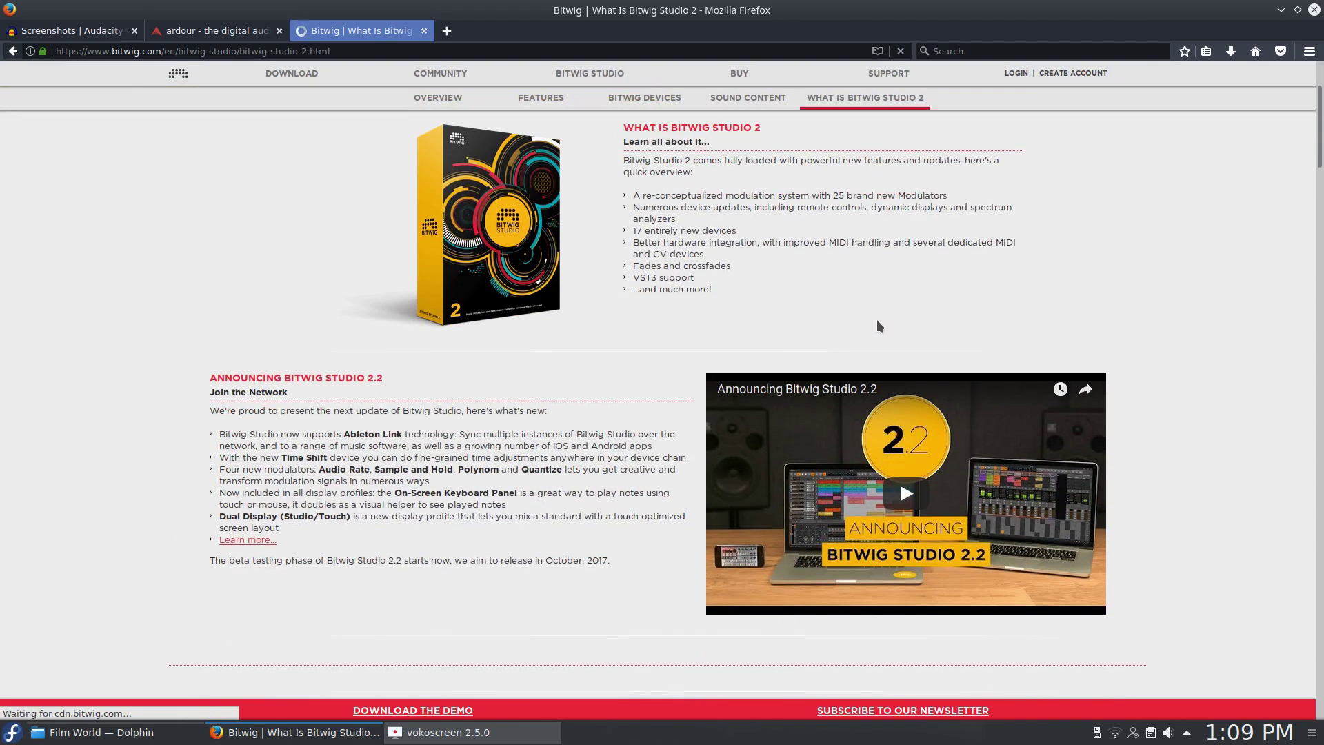
scroll(672, 347, down, 3)
scroll(666, 354, down, 5)
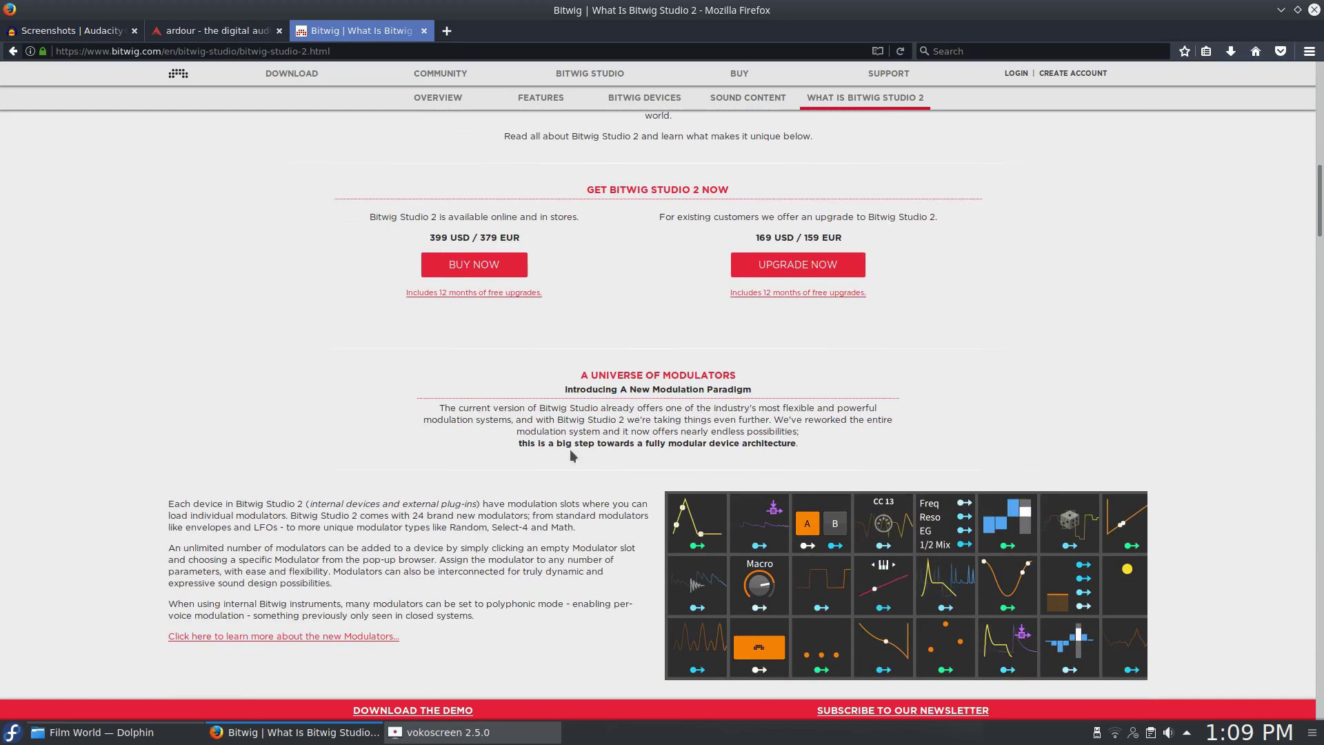
scroll(723, 329, down, 10)
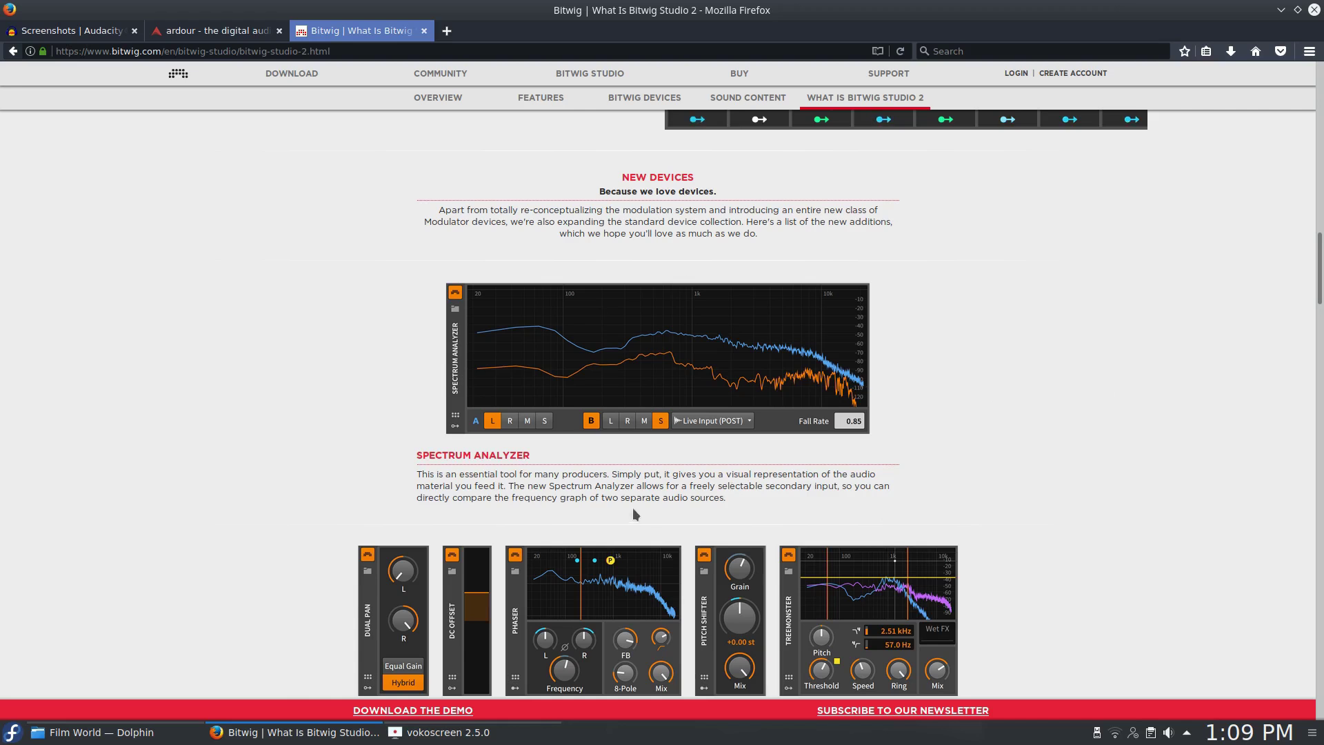
scroll(558, 486, down, 5)
scroll(389, 431, down, 5)
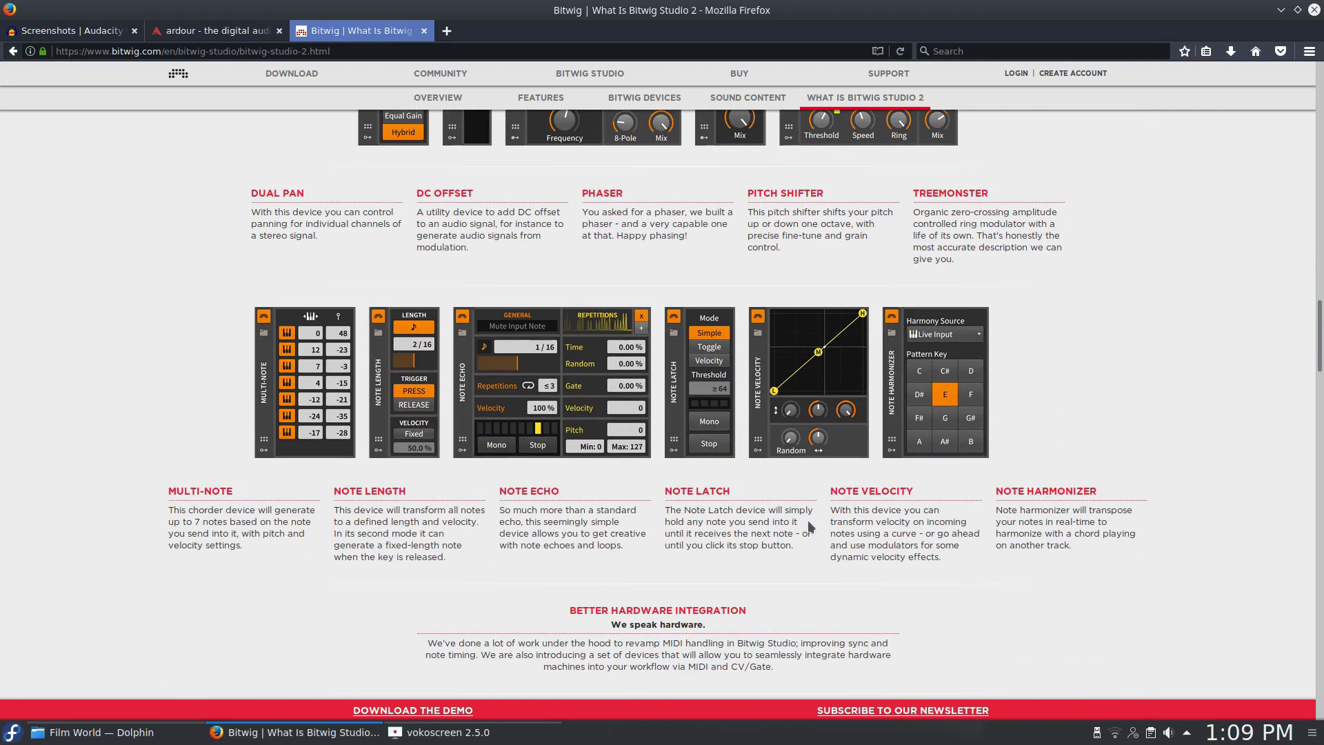
scroll(407, 600, down, 5)
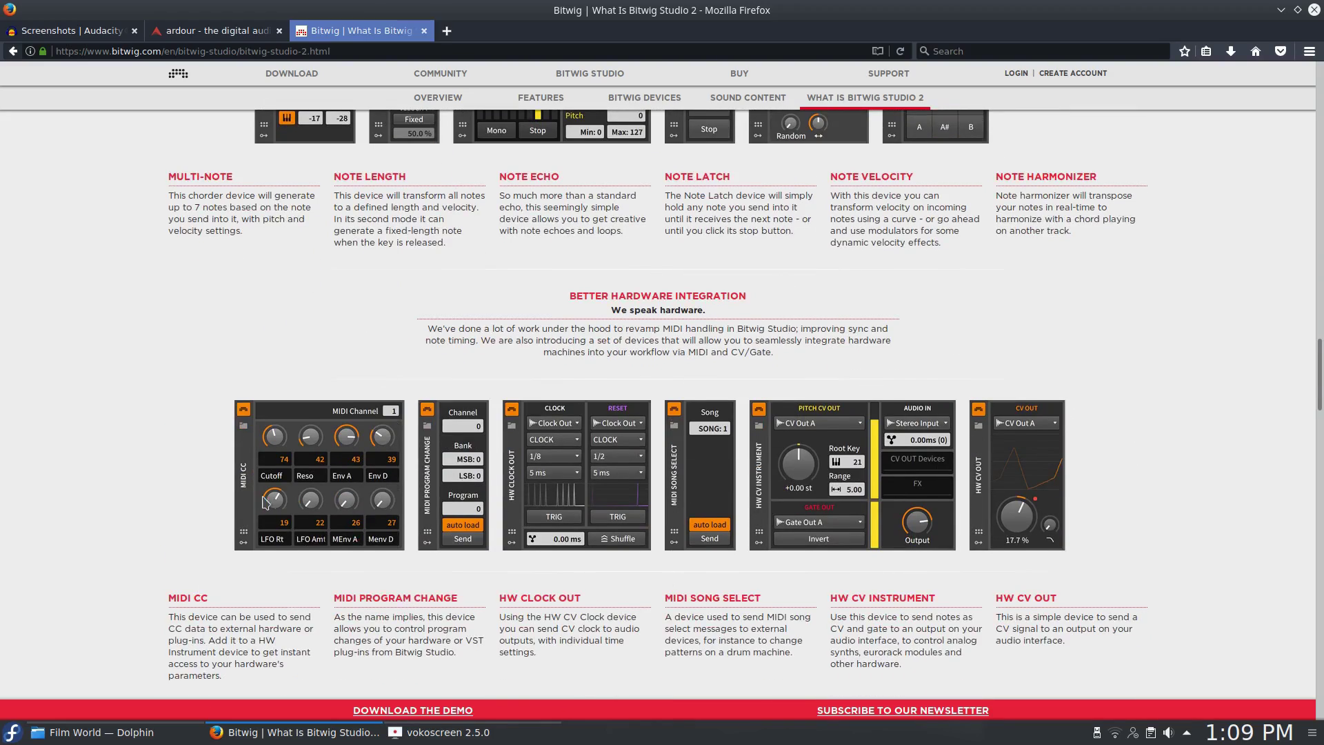
scroll(260, 495, down, 4)
scroll(819, 534, up, 10)
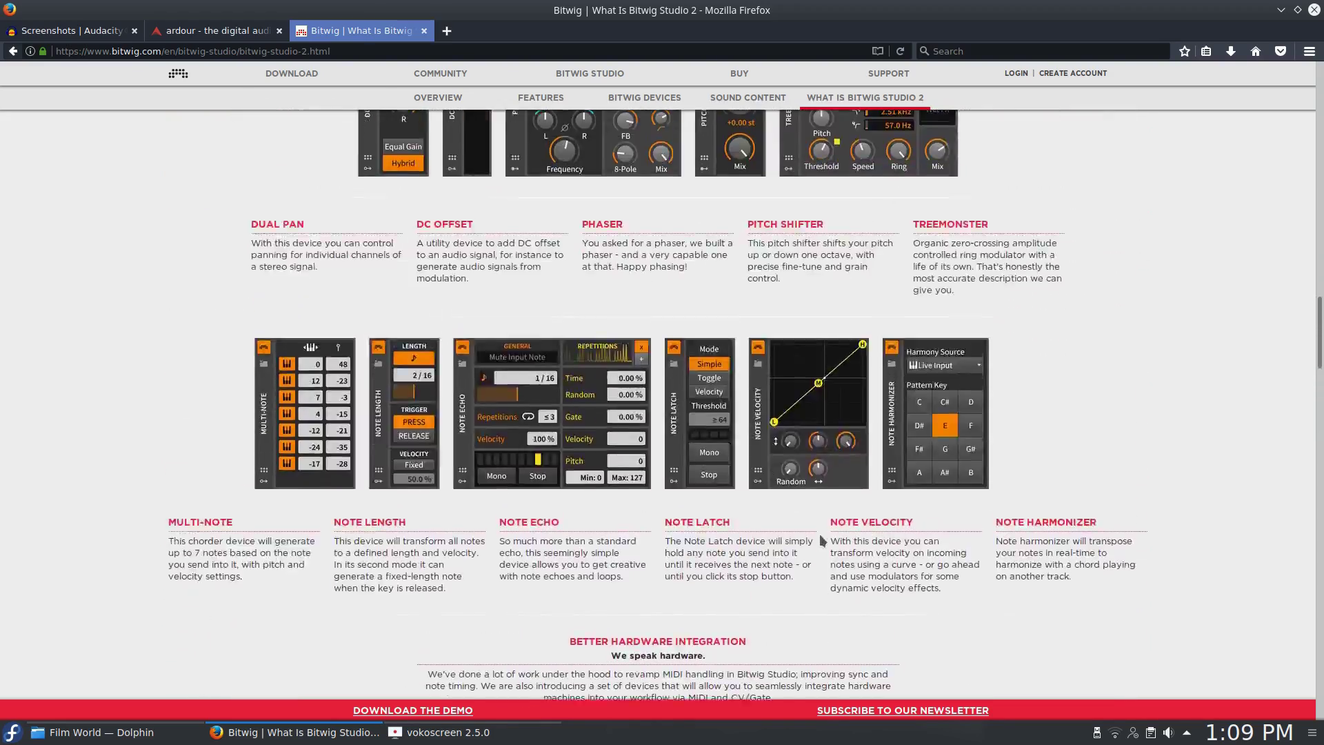
scroll(820, 534, up, 6)
scroll(820, 534, up, 8)
scroll(819, 535, up, 7)
scroll(819, 534, up, 7)
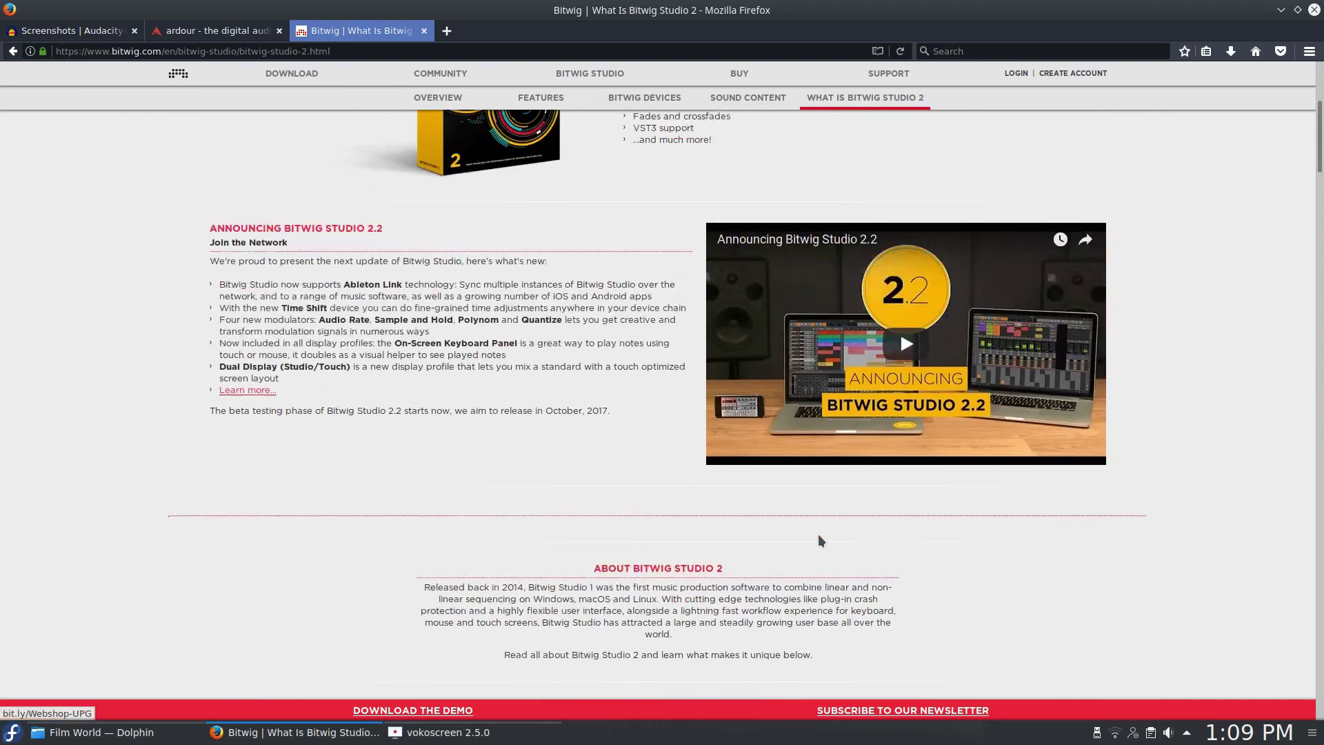
scroll(818, 536, up, 3)
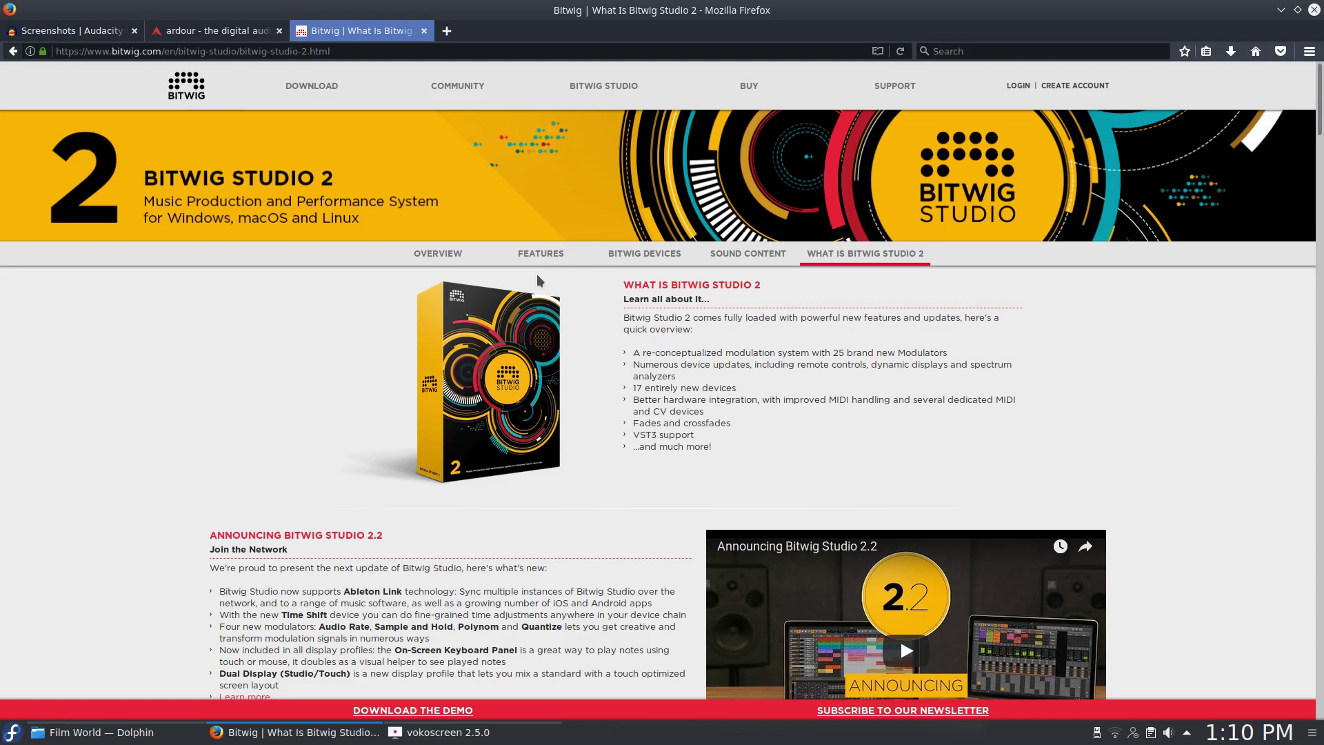
- Open the Bitwig features page, then cycle through the Audacity, Ardour and Bitwig tabs, ending on Ardour
click(542, 256)
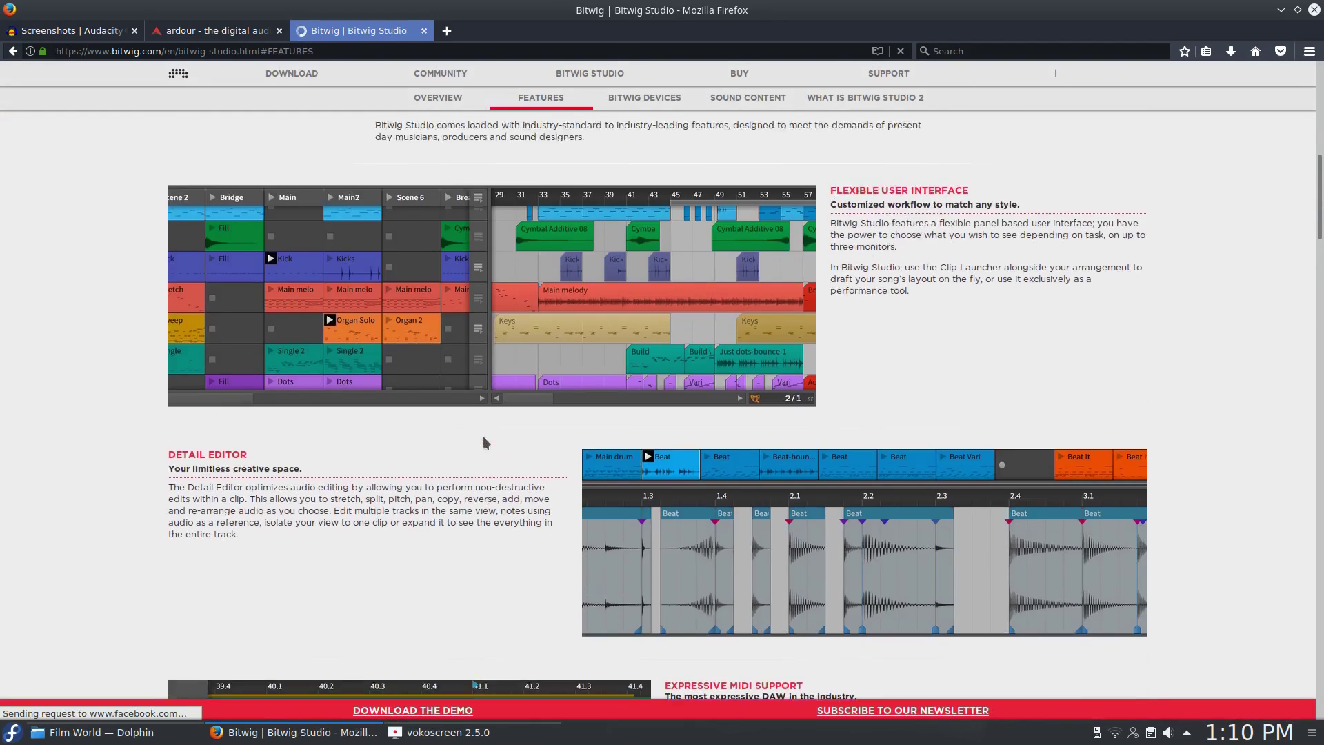
scroll(482, 444, down, 4)
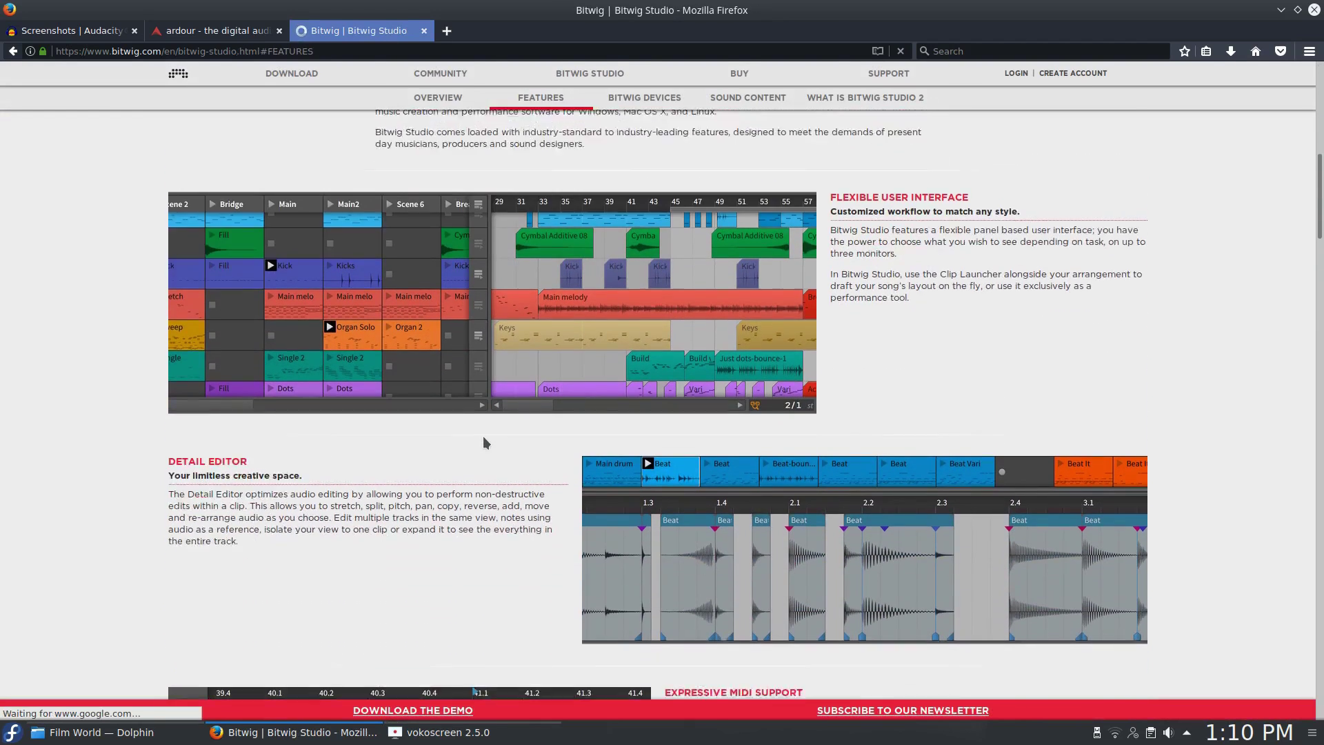
scroll(483, 443, down, 2)
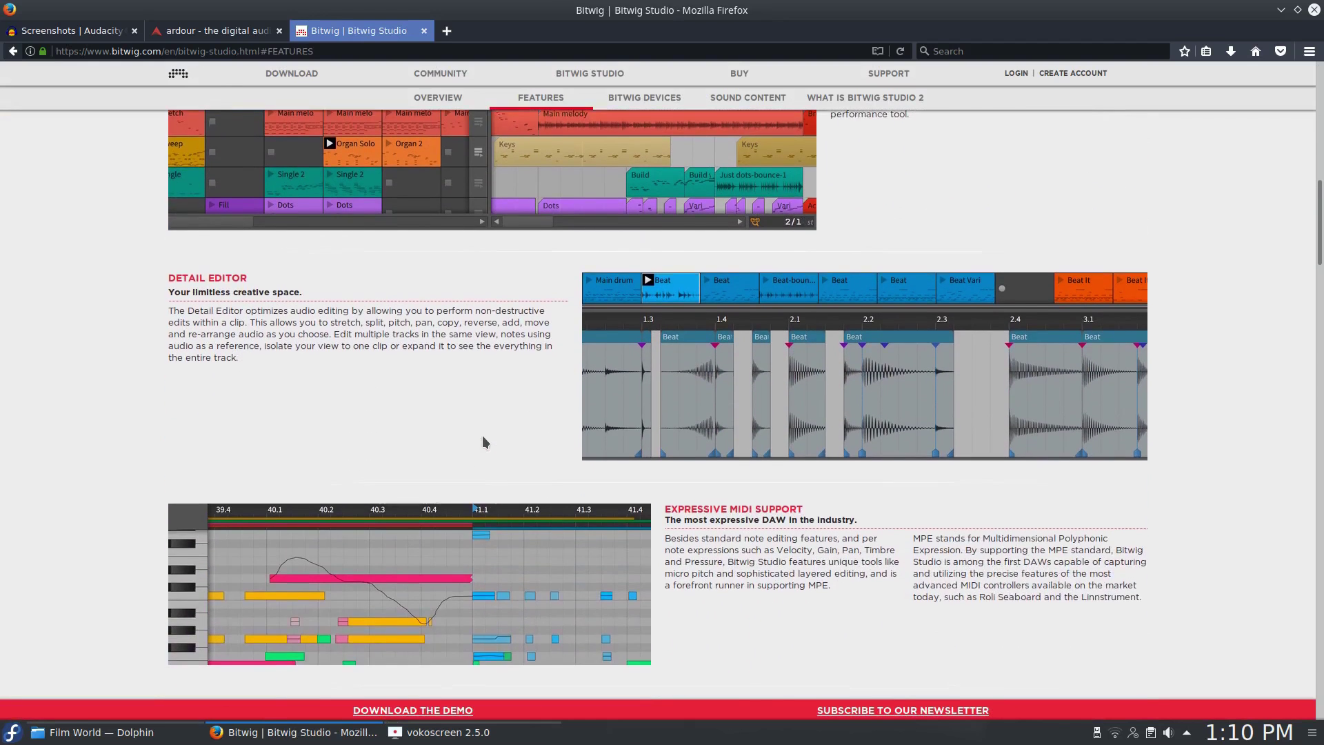
scroll(483, 443, down, 4)
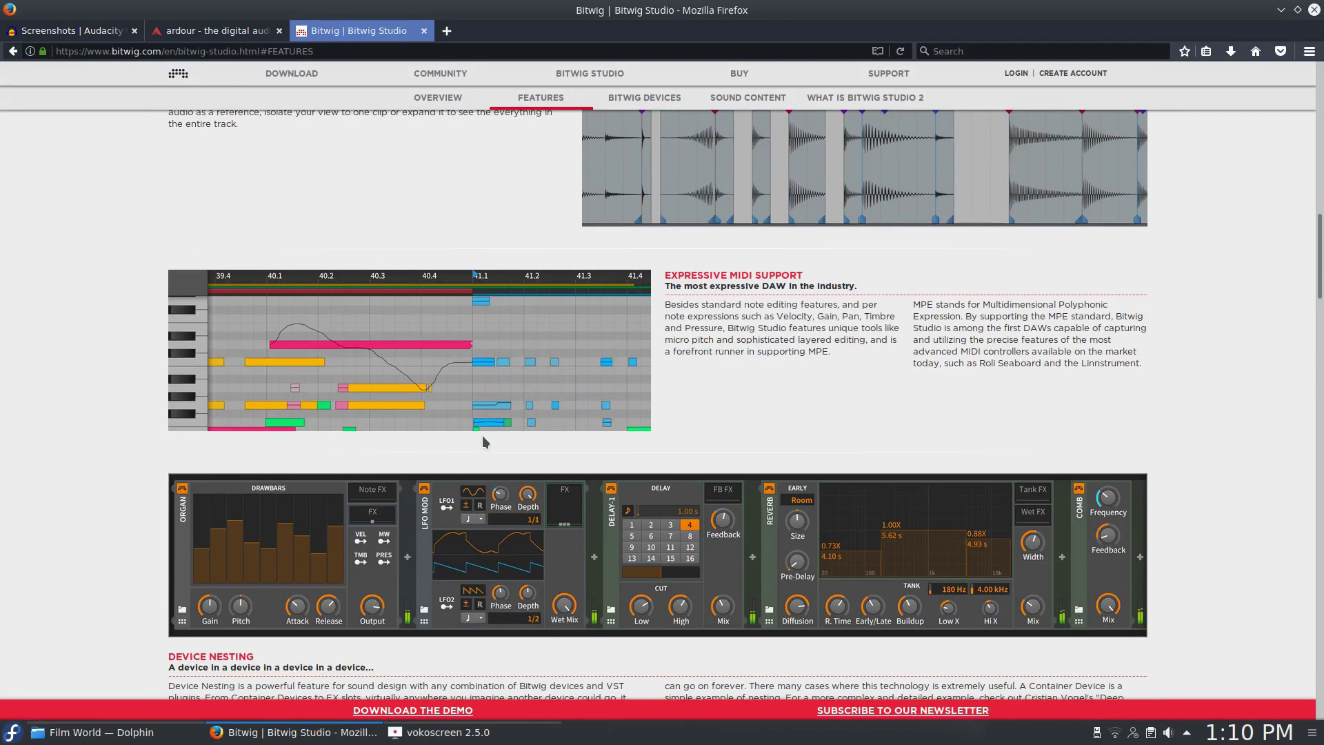
scroll(532, 328, down, 5)
scroll(531, 328, up, 3)
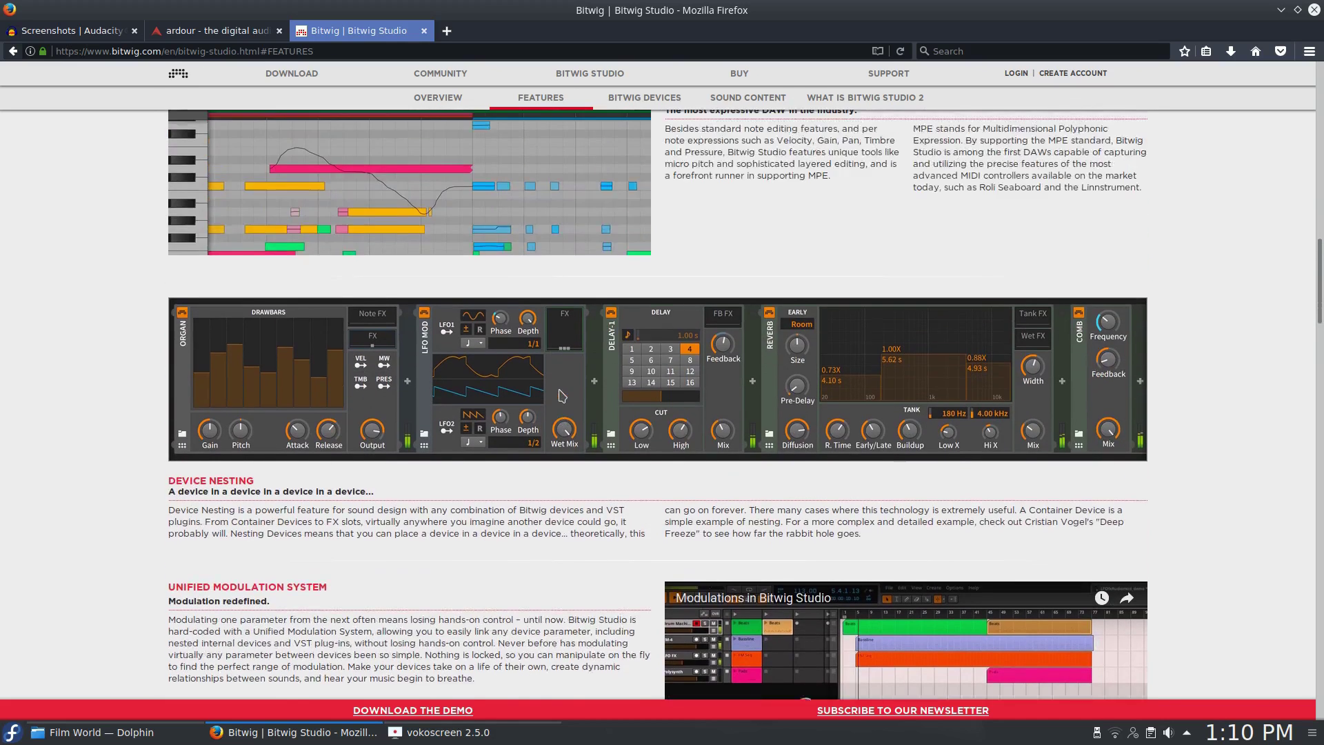
scroll(560, 396, up, 5)
scroll(560, 396, up, 6)
scroll(560, 397, up, 6)
scroll(560, 397, up, 2)
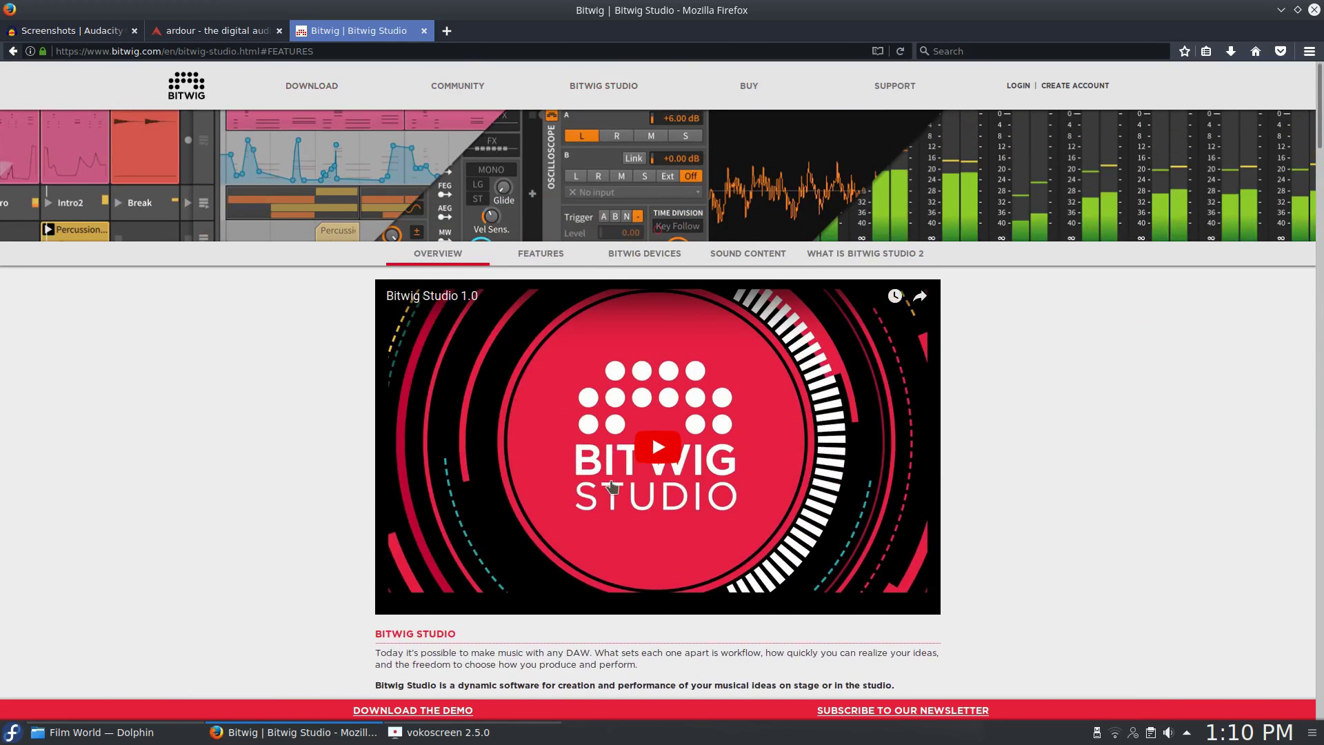
click(42, 30)
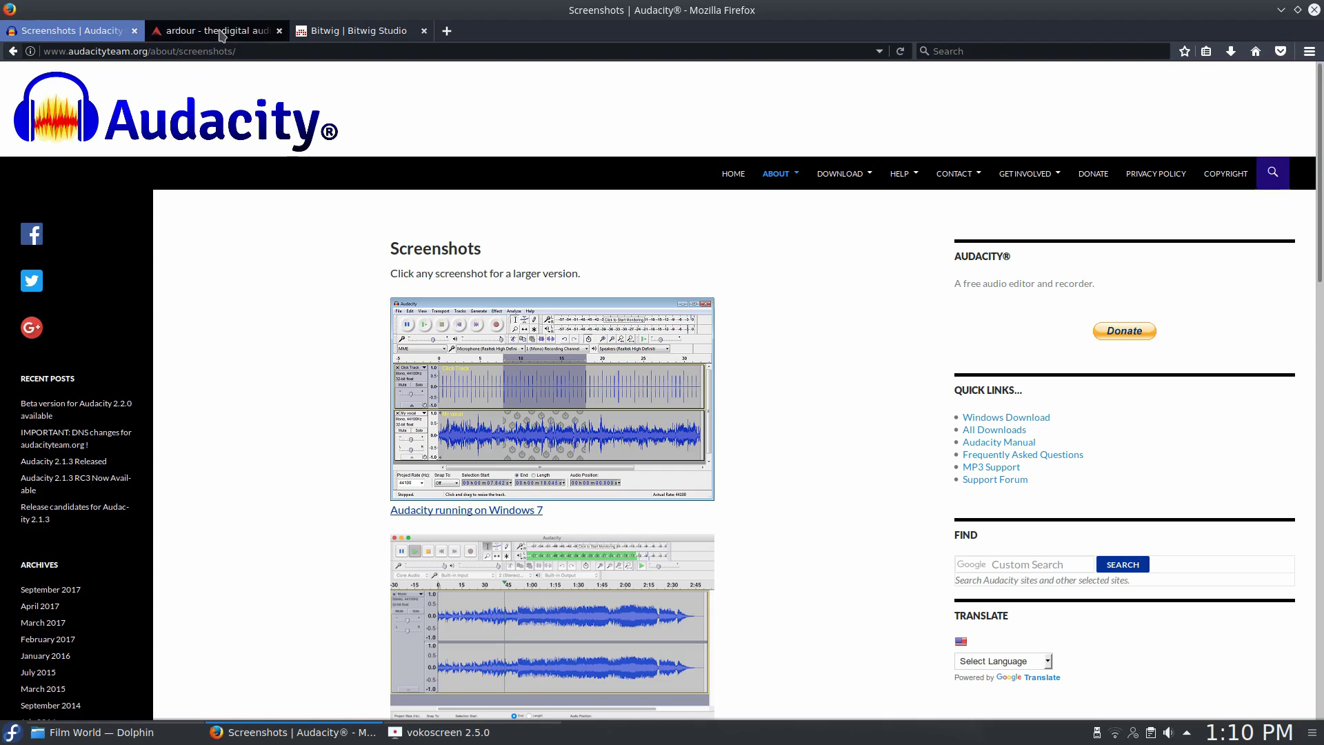
click(190, 31)
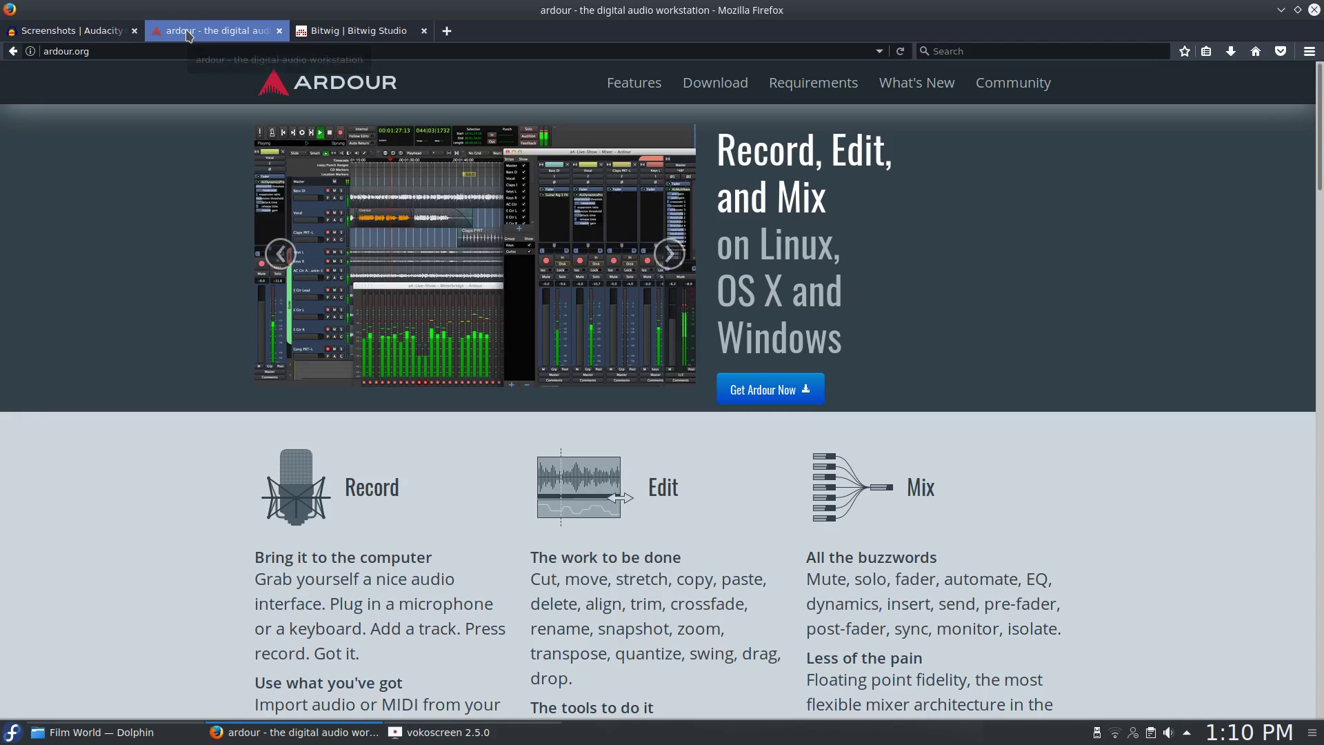
click(357, 32)
click(205, 31)
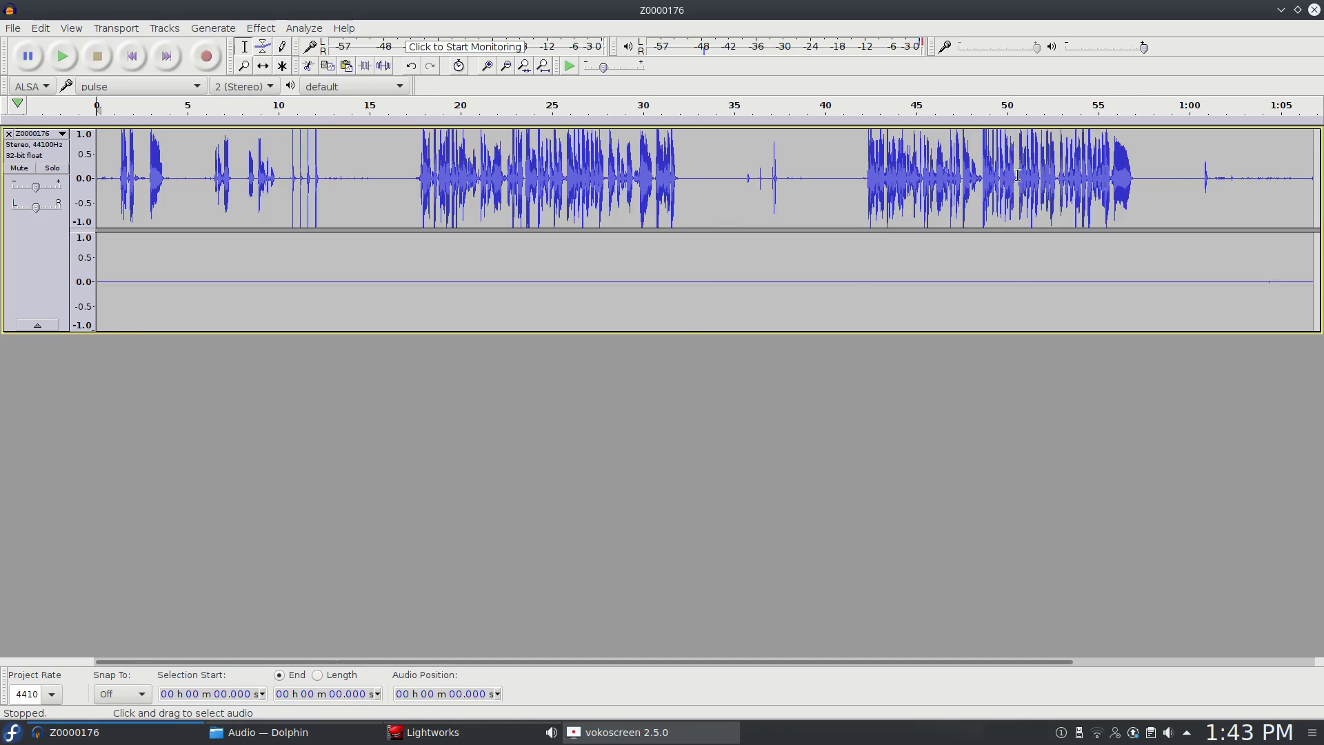
drag(1056, 176, 1144, 176)
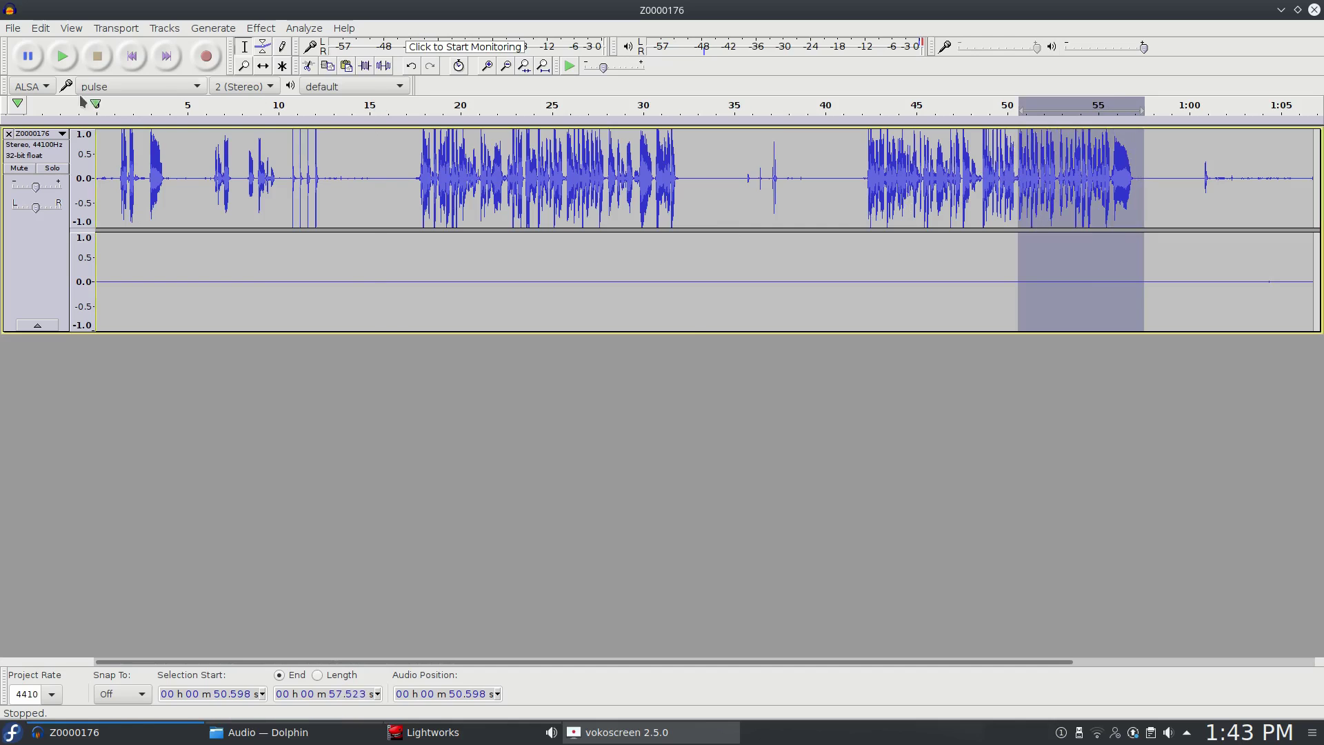
click(63, 63)
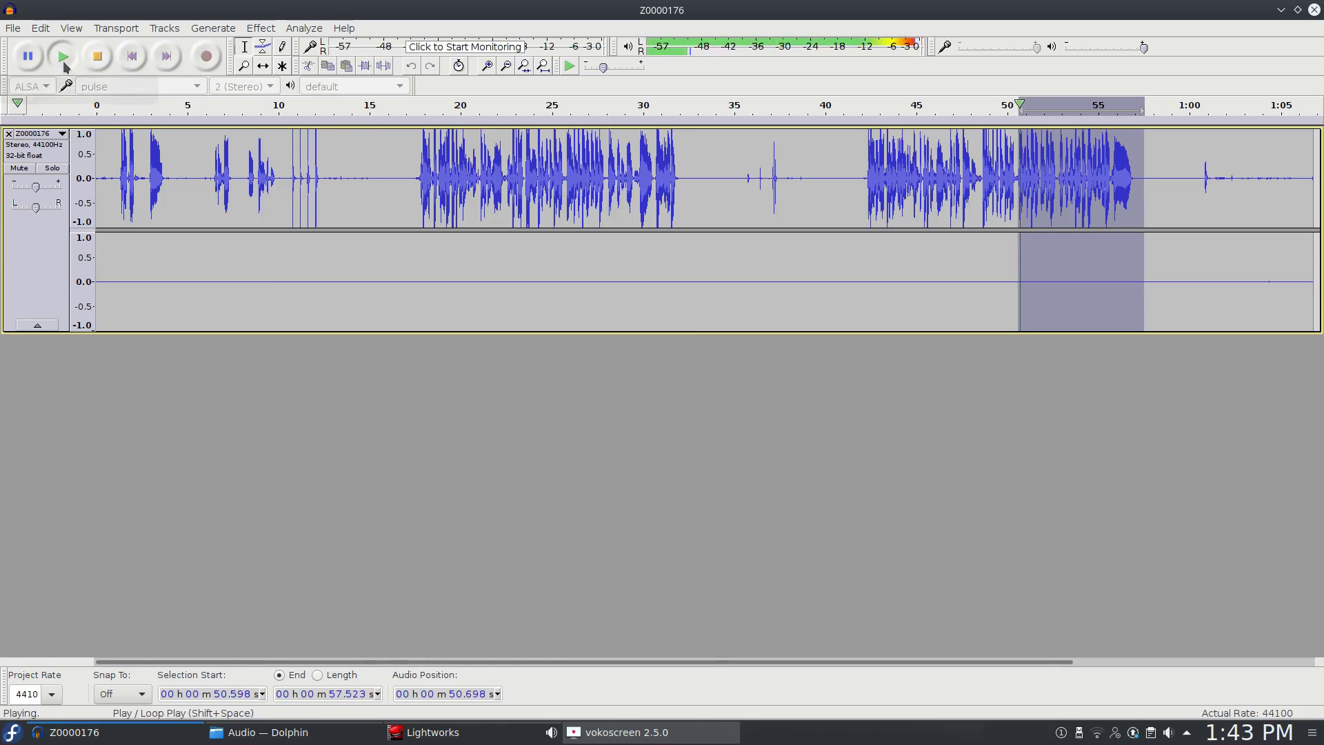
key(XF86AudioRaiseVolume)
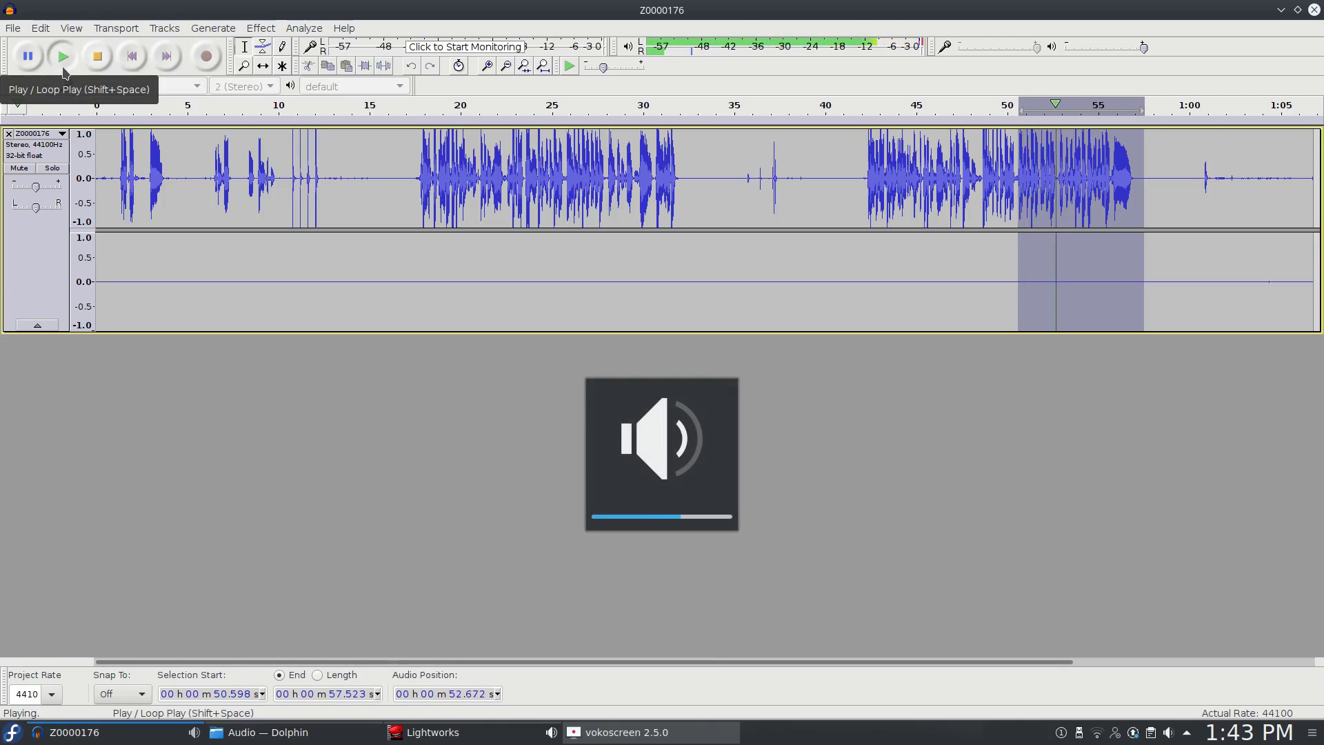
key(XF86AudioRaiseVolume)
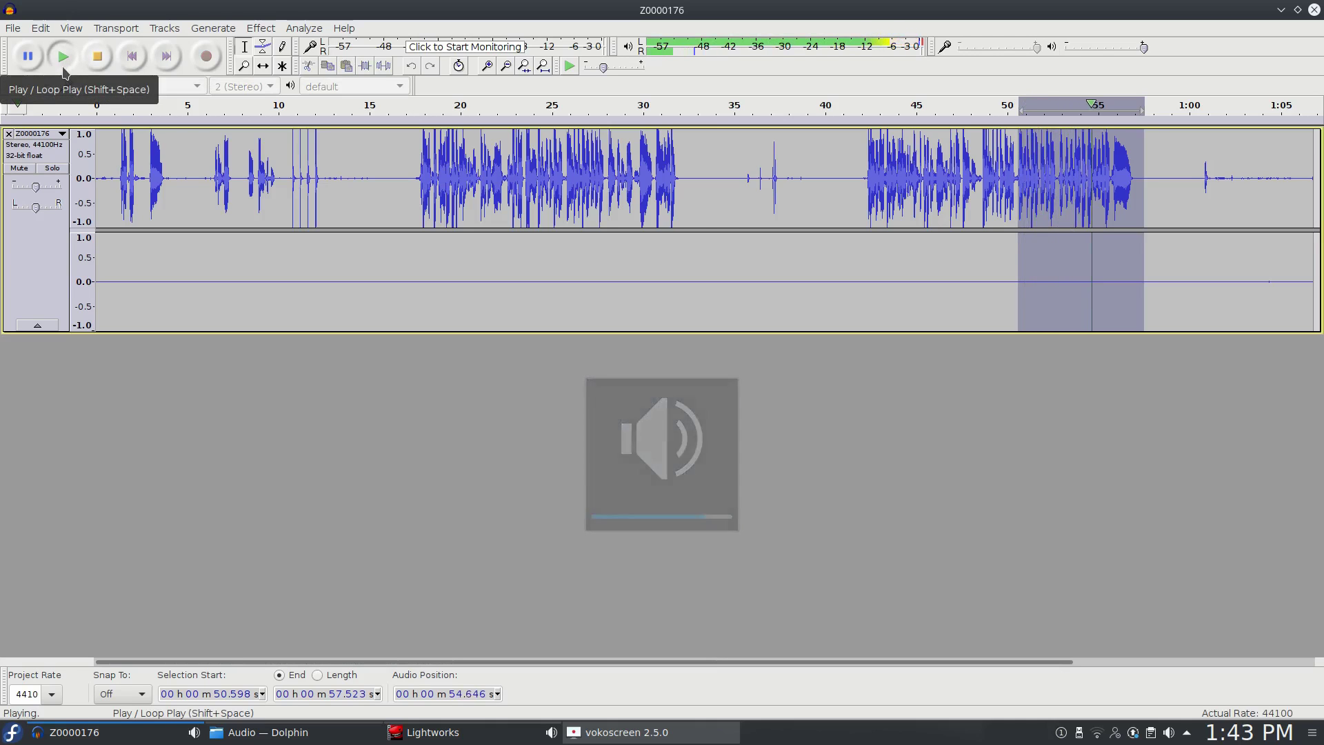
key(XF86AudioLowerVolume)
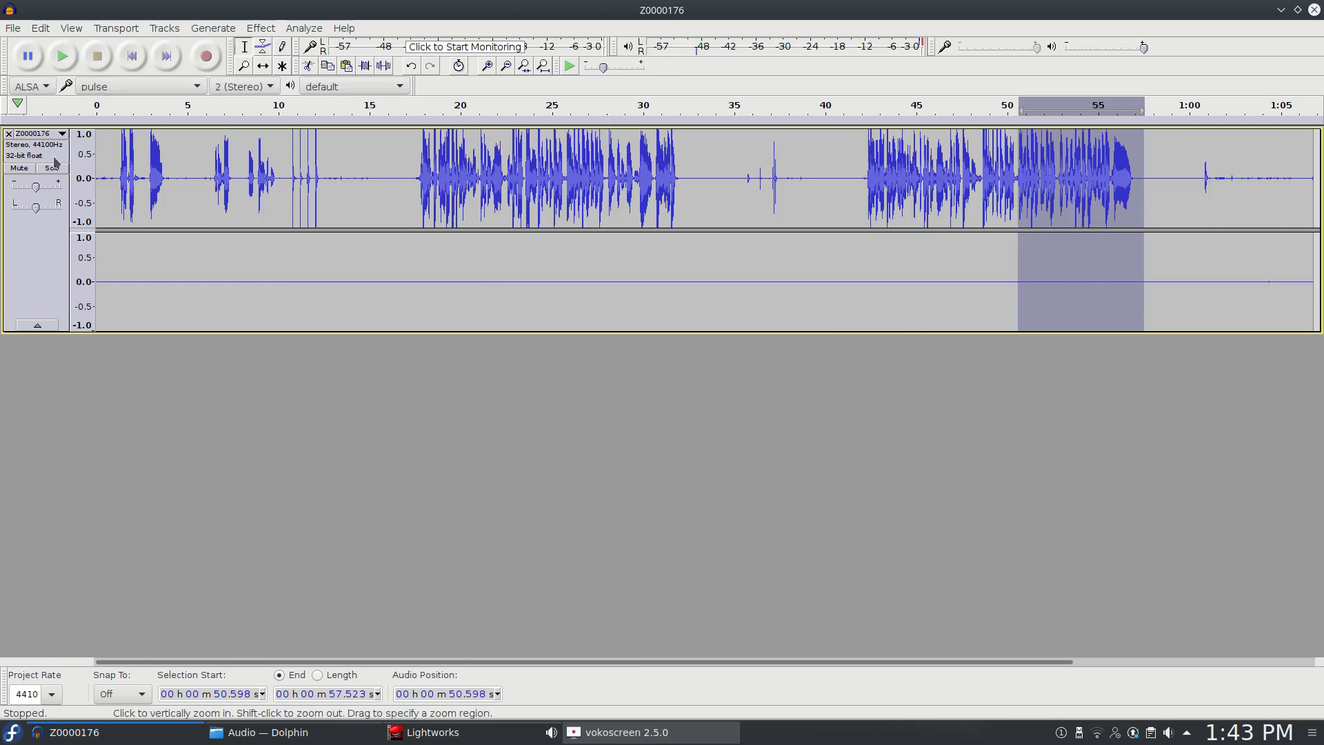
click(1070, 222)
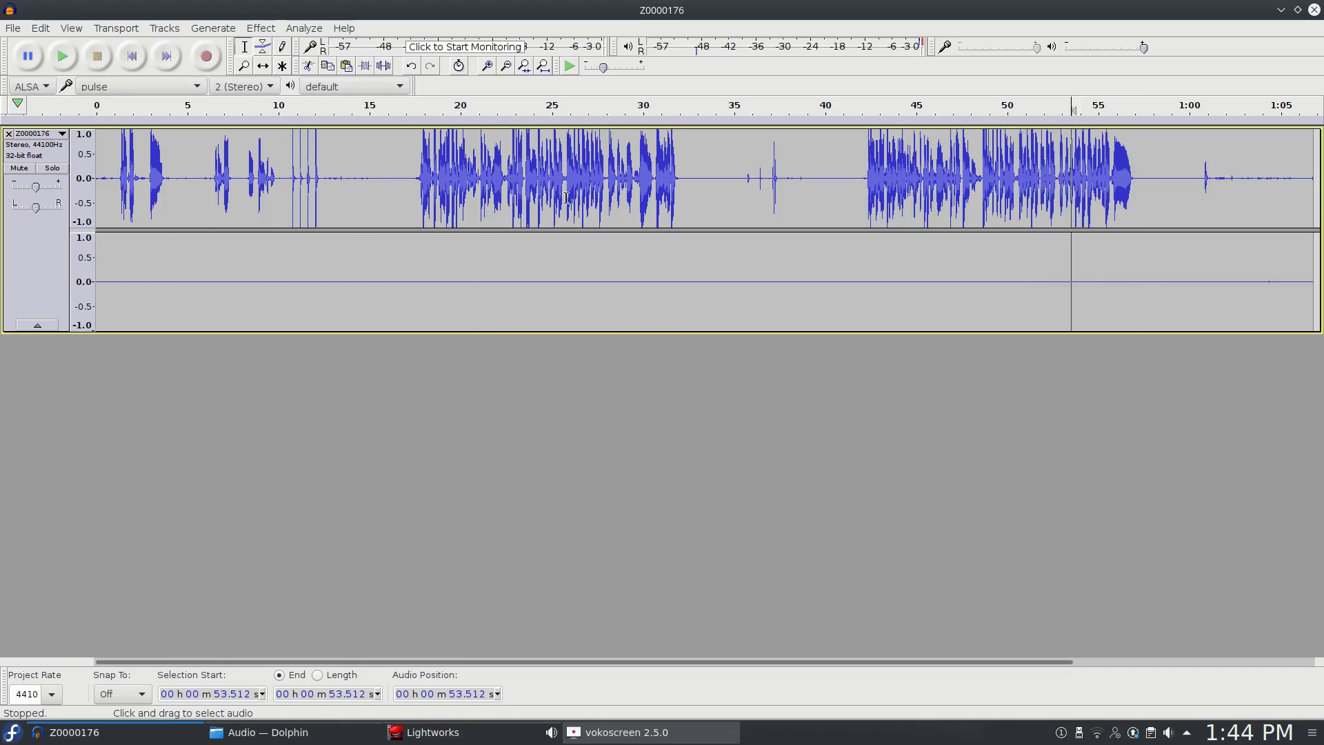
click(41, 135)
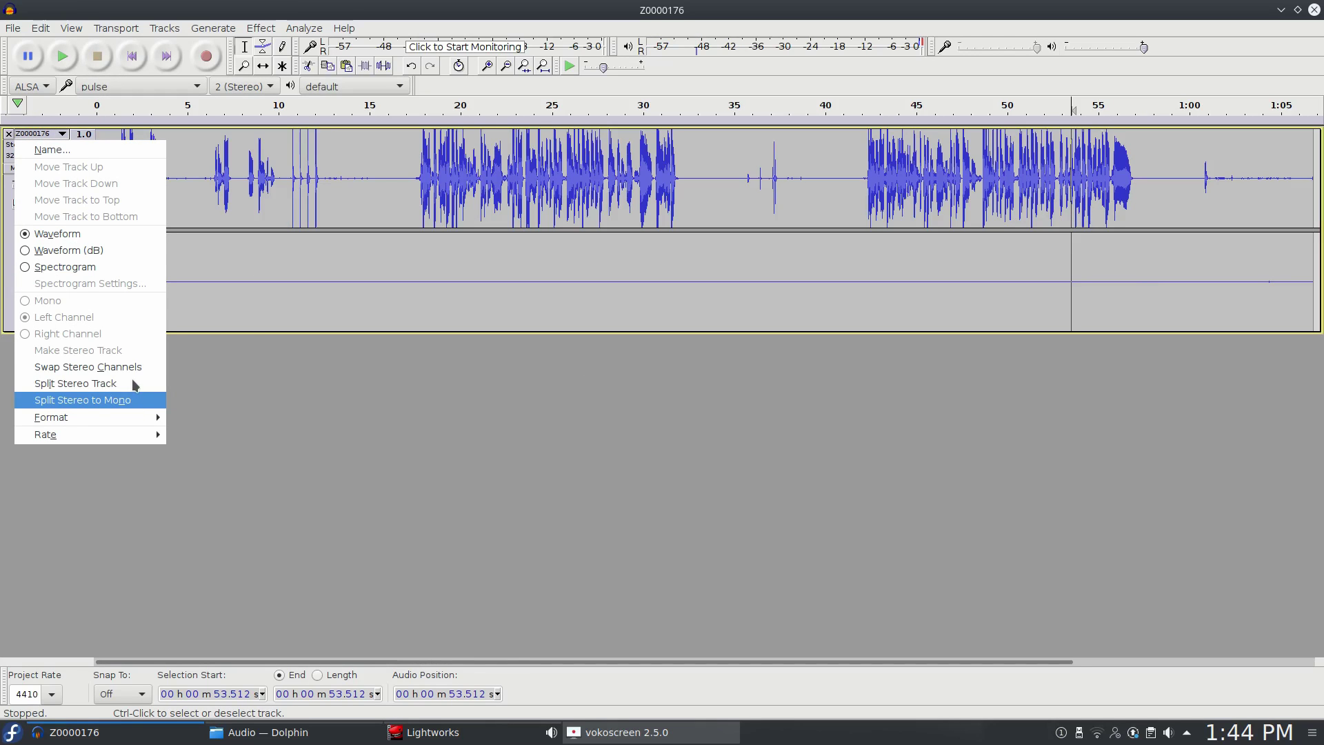
- Split the stereo recording to mono, remove the right channel, and select 50.56–57 s
click(133, 400)
click(8, 237)
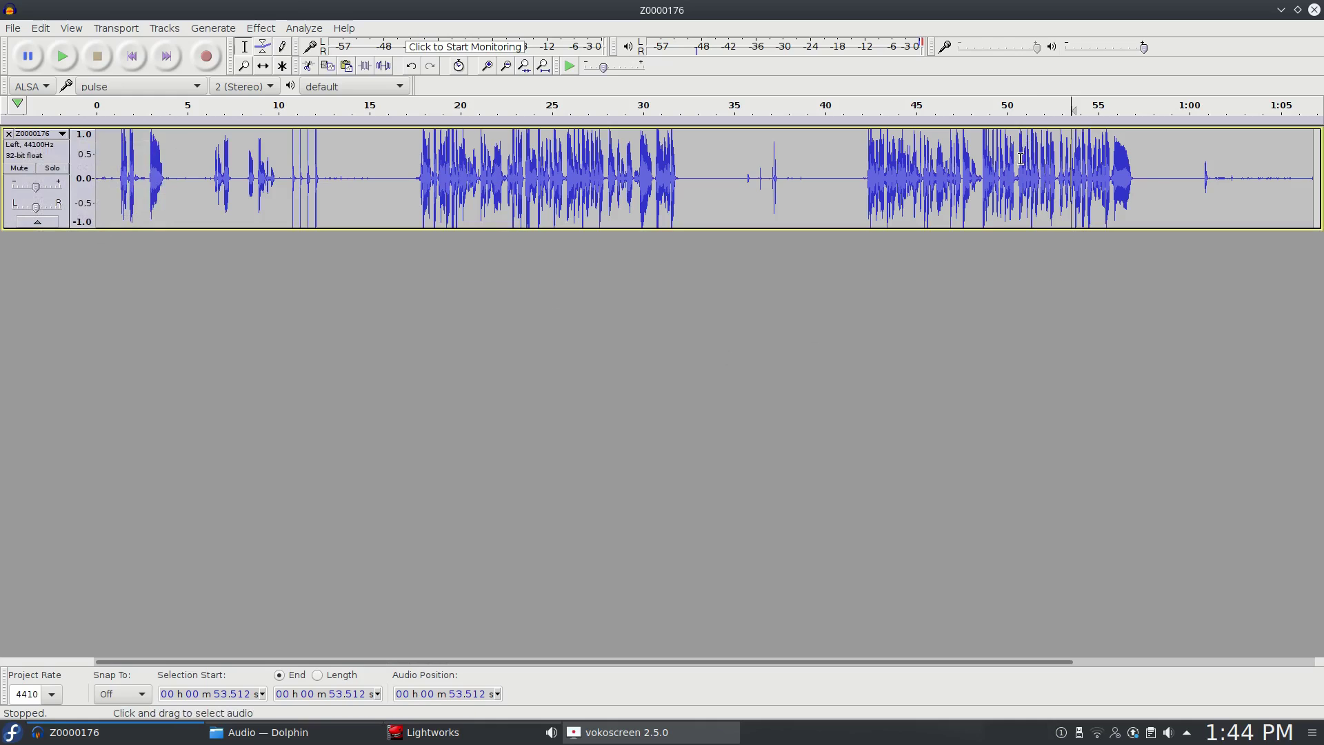
drag(1017, 162, 1133, 176)
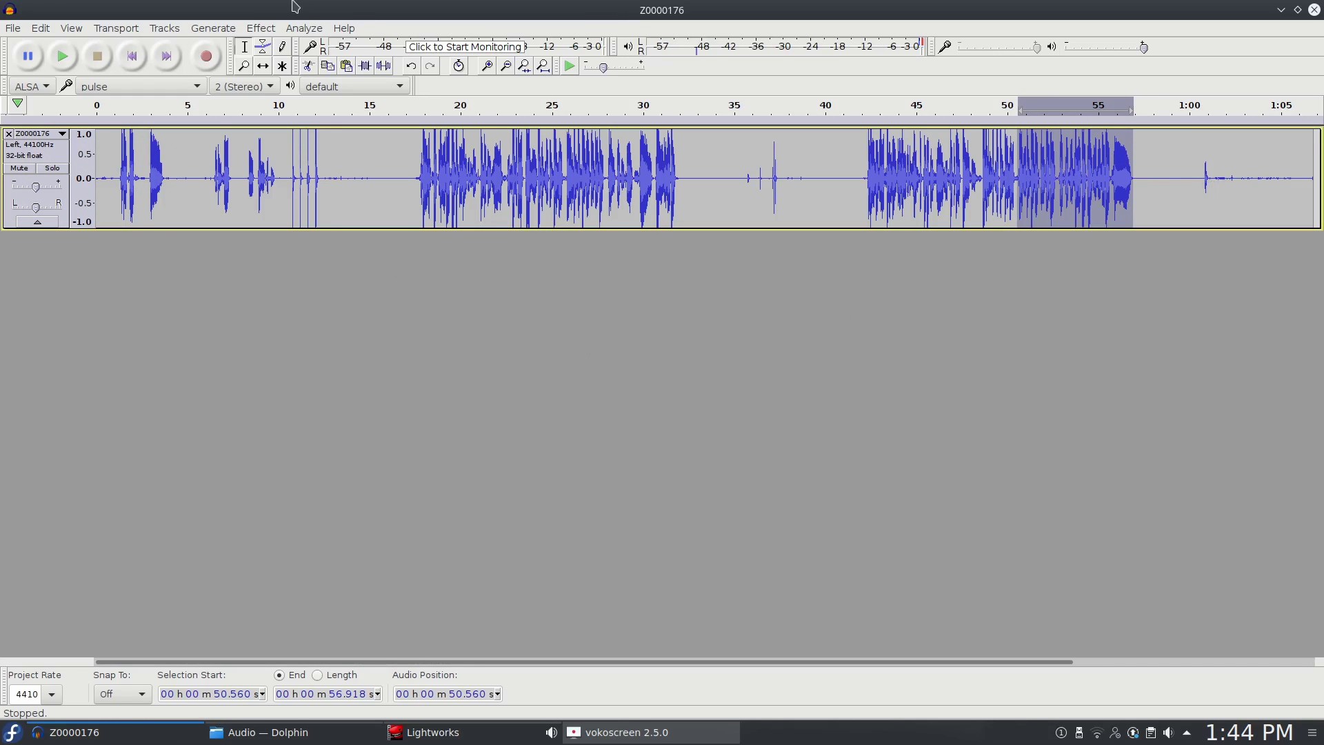
- Preview and apply an Echo with 0.03 s delay and 0.7 decay to the selection
click(260, 28)
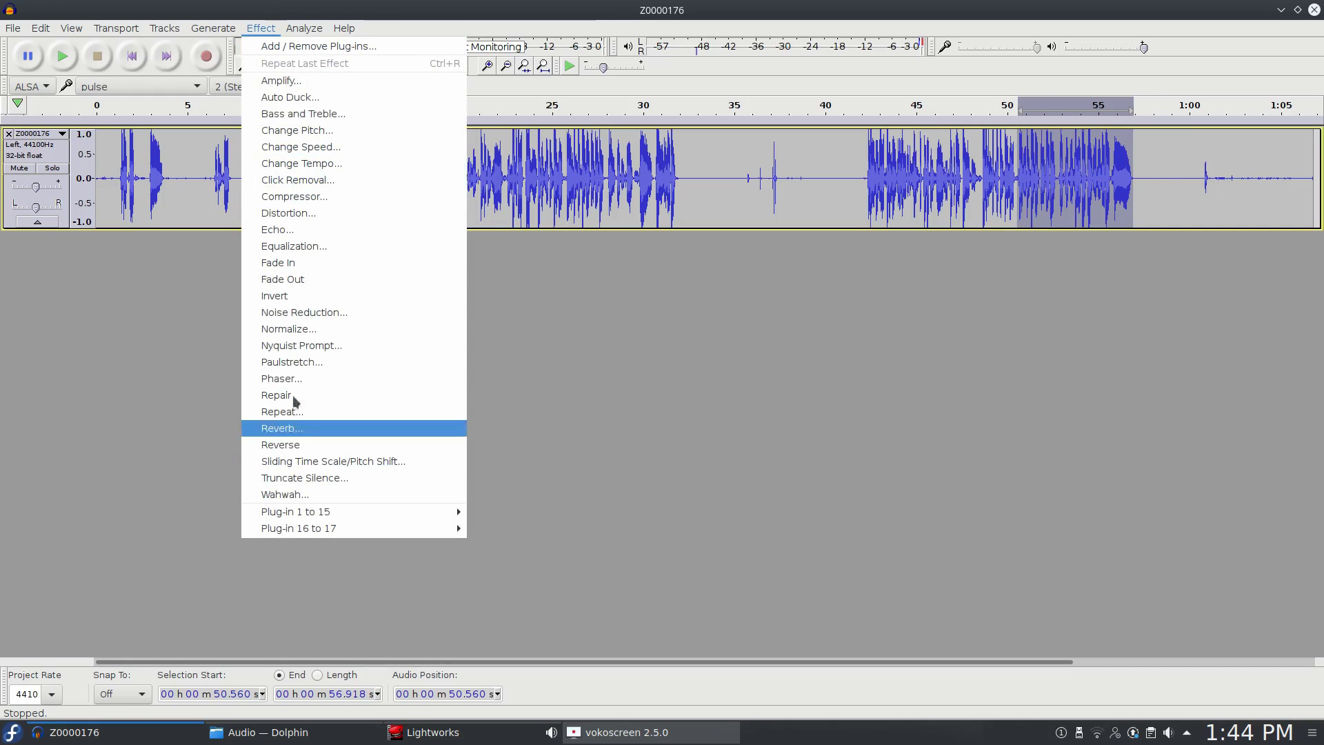
click(292, 231)
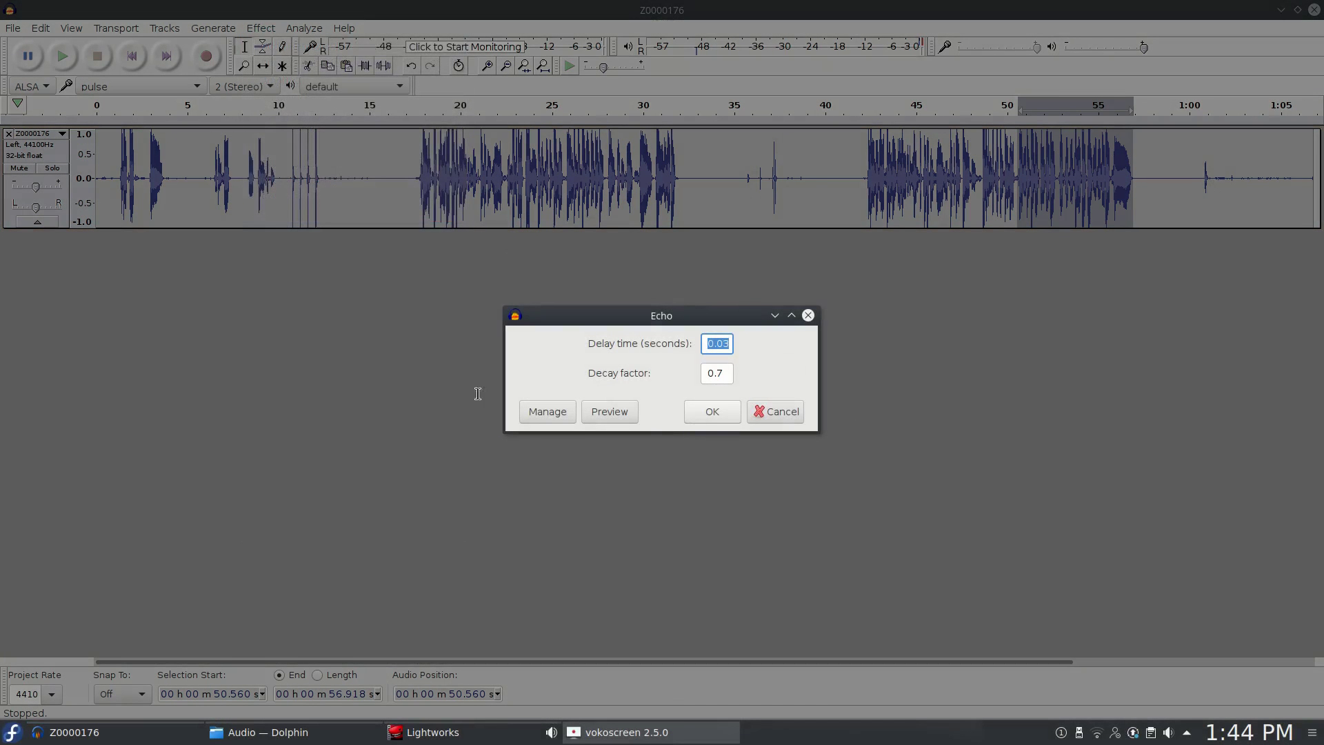
click(609, 413)
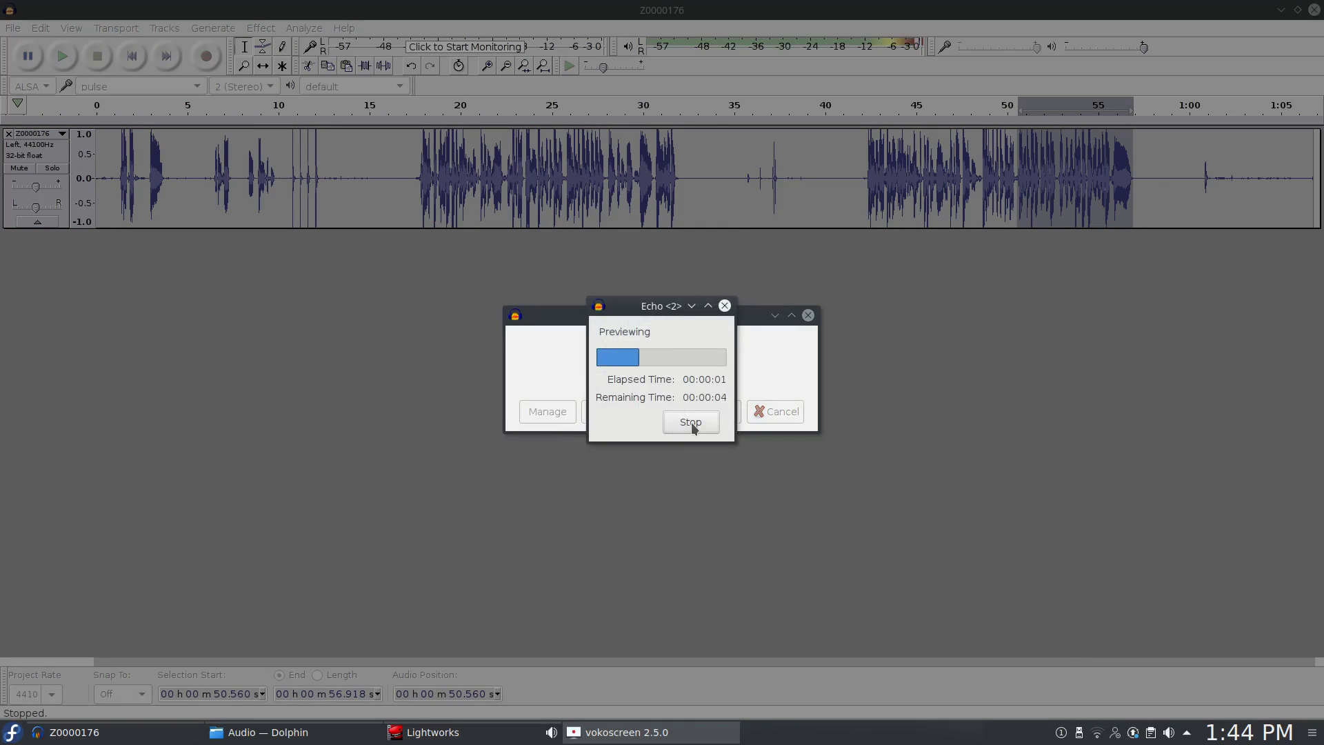
click(693, 426)
click(714, 412)
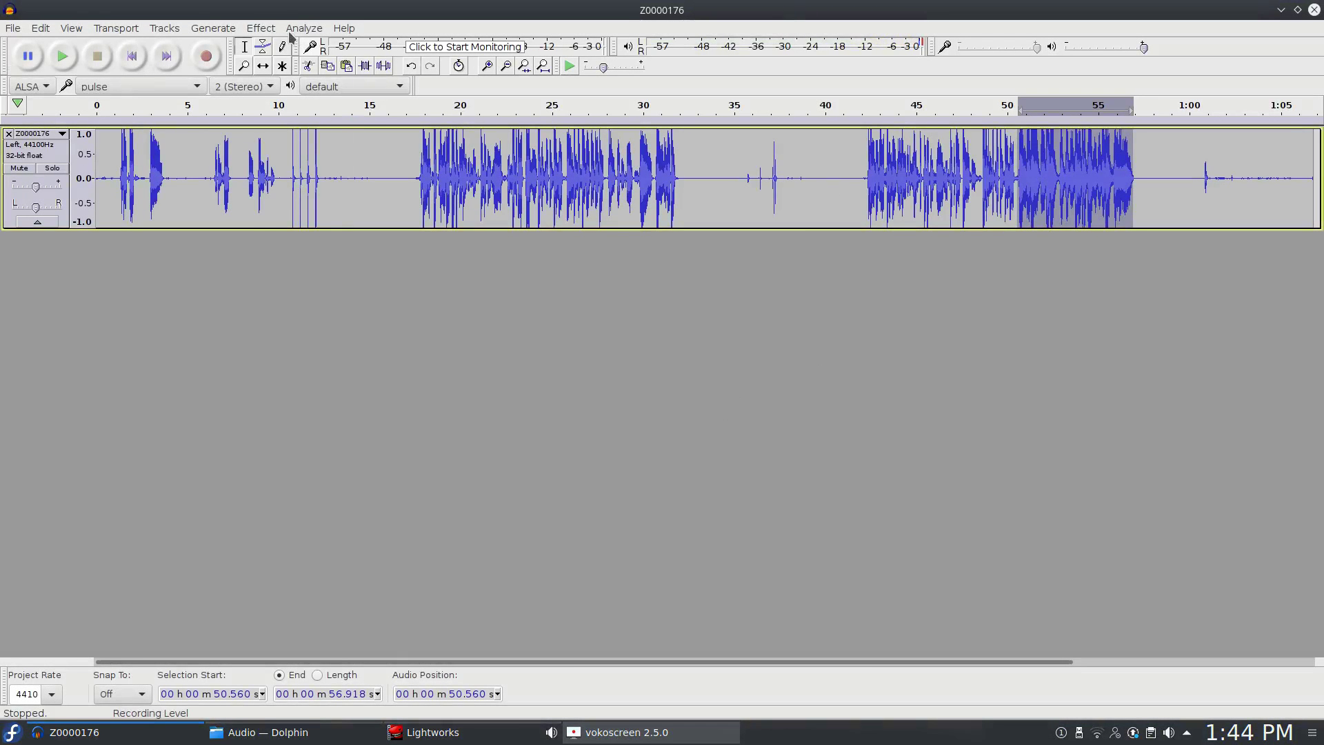
click(259, 28)
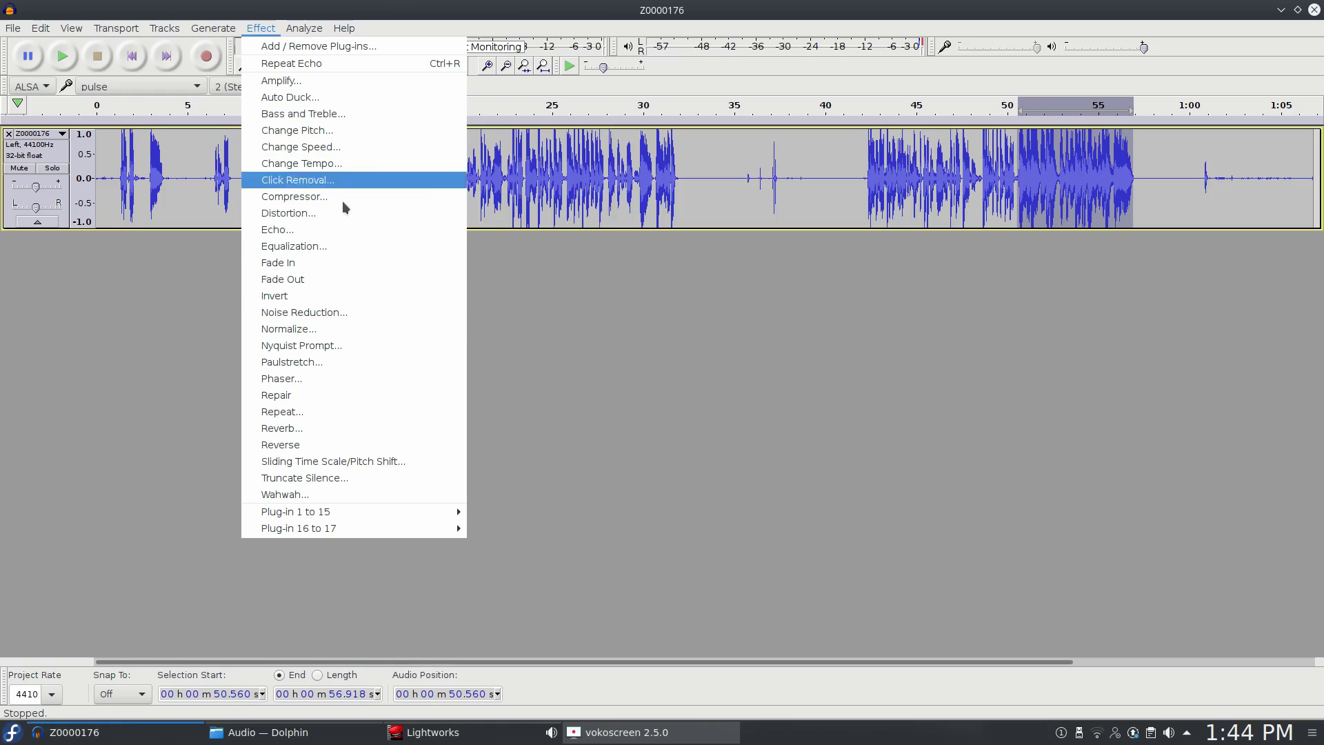
- Preview and apply a −4.52 semitone (−23%) pitch change to the passage
click(311, 131)
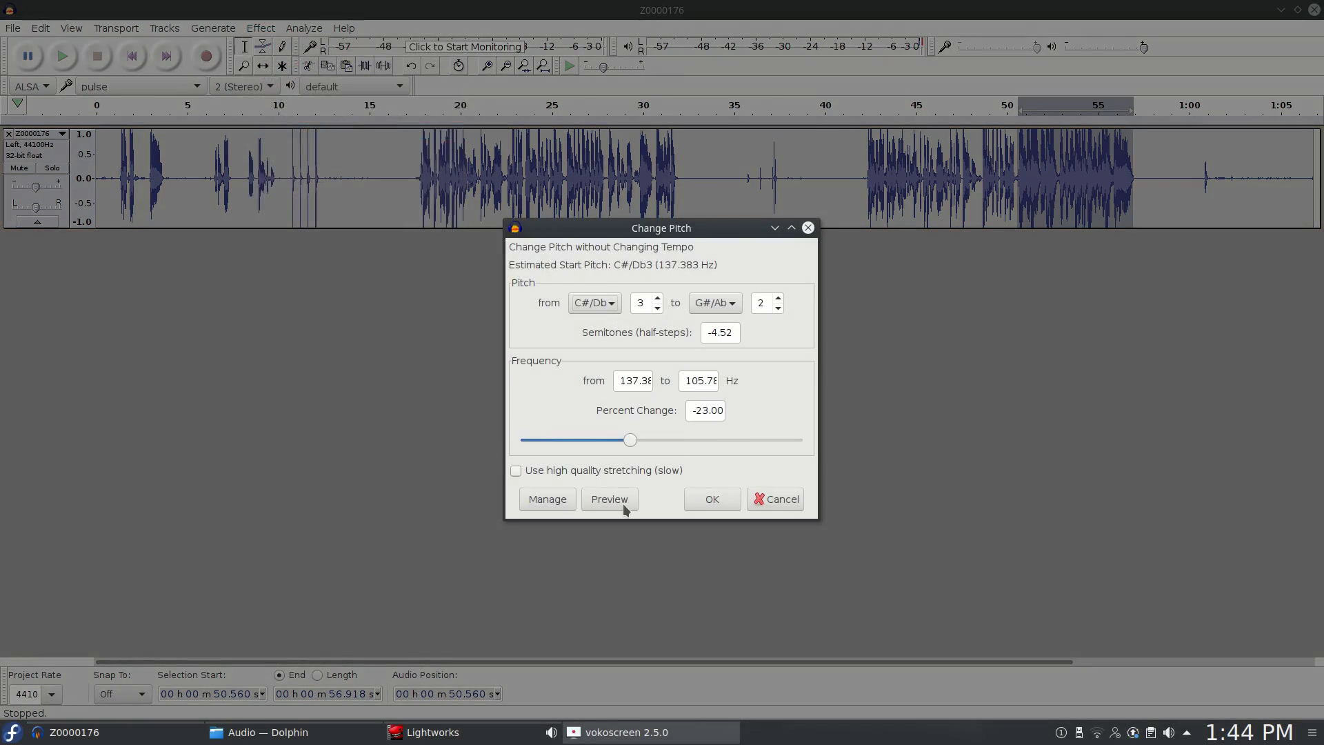
click(624, 505)
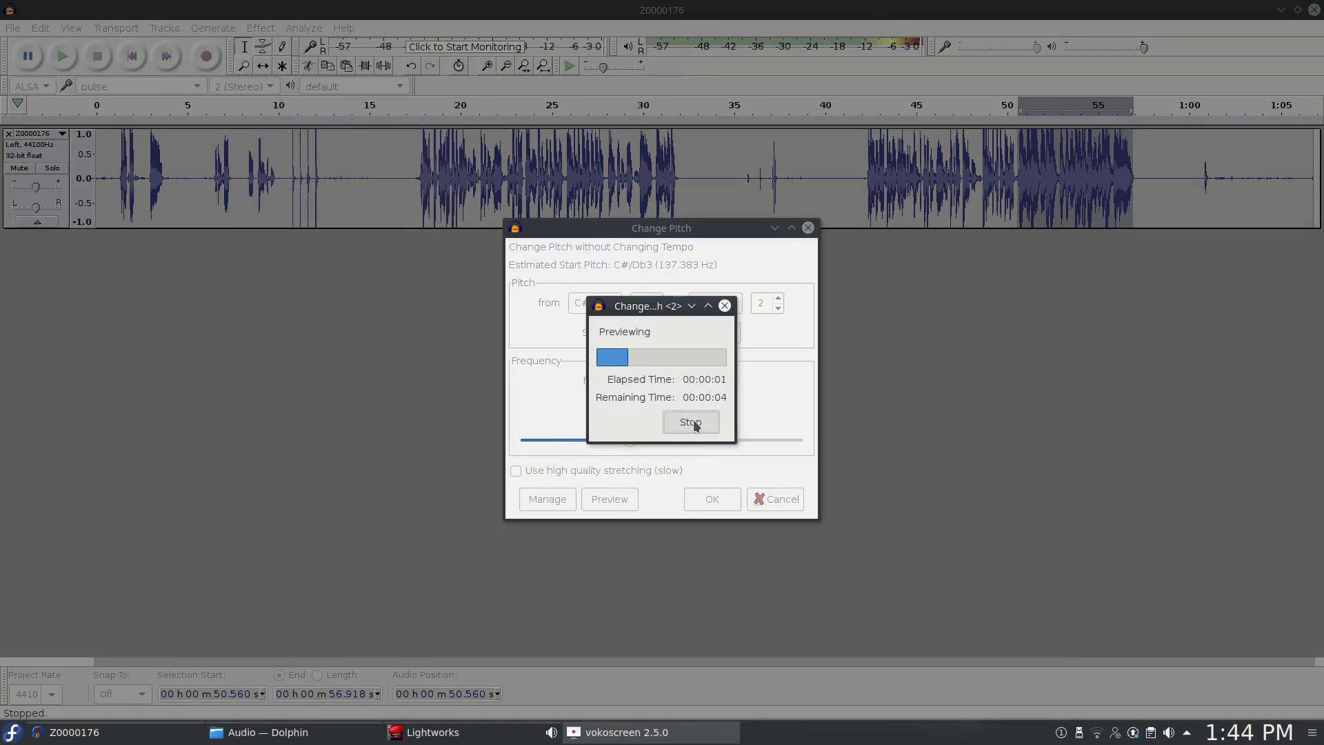
click(694, 420)
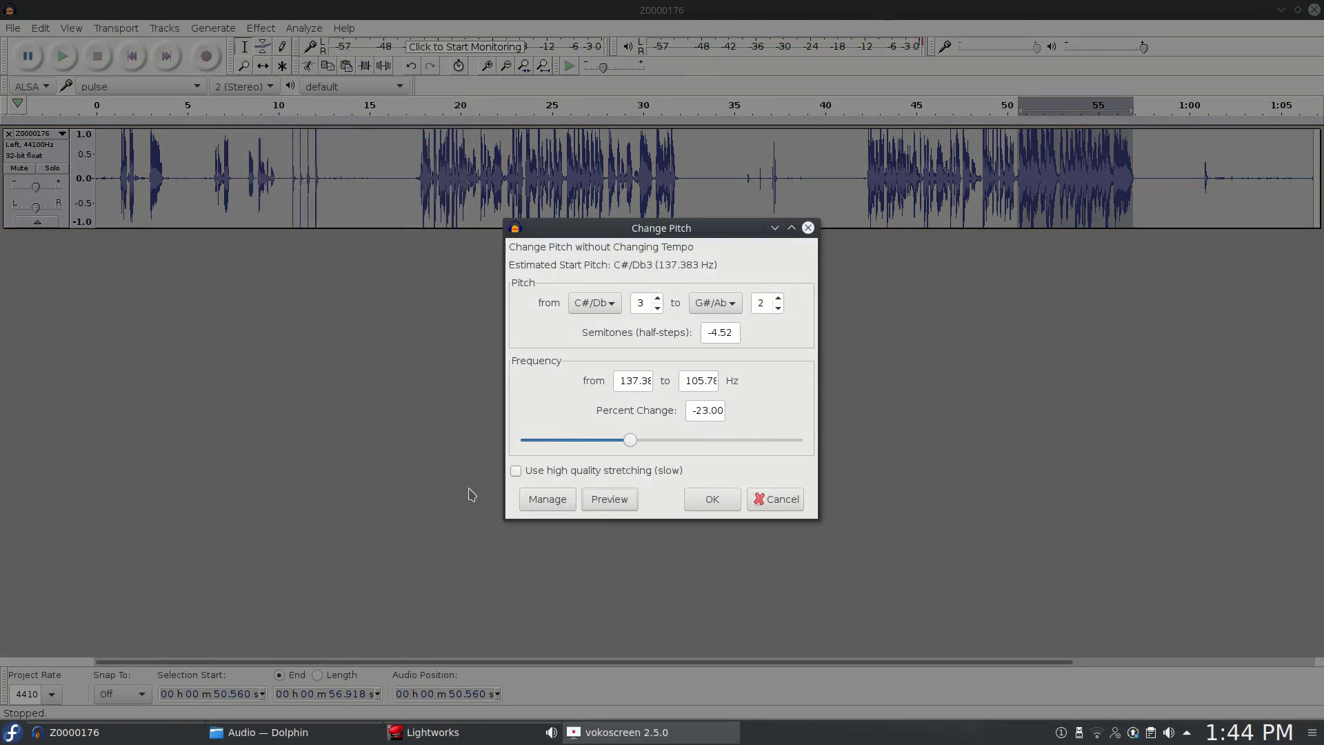
click(727, 507)
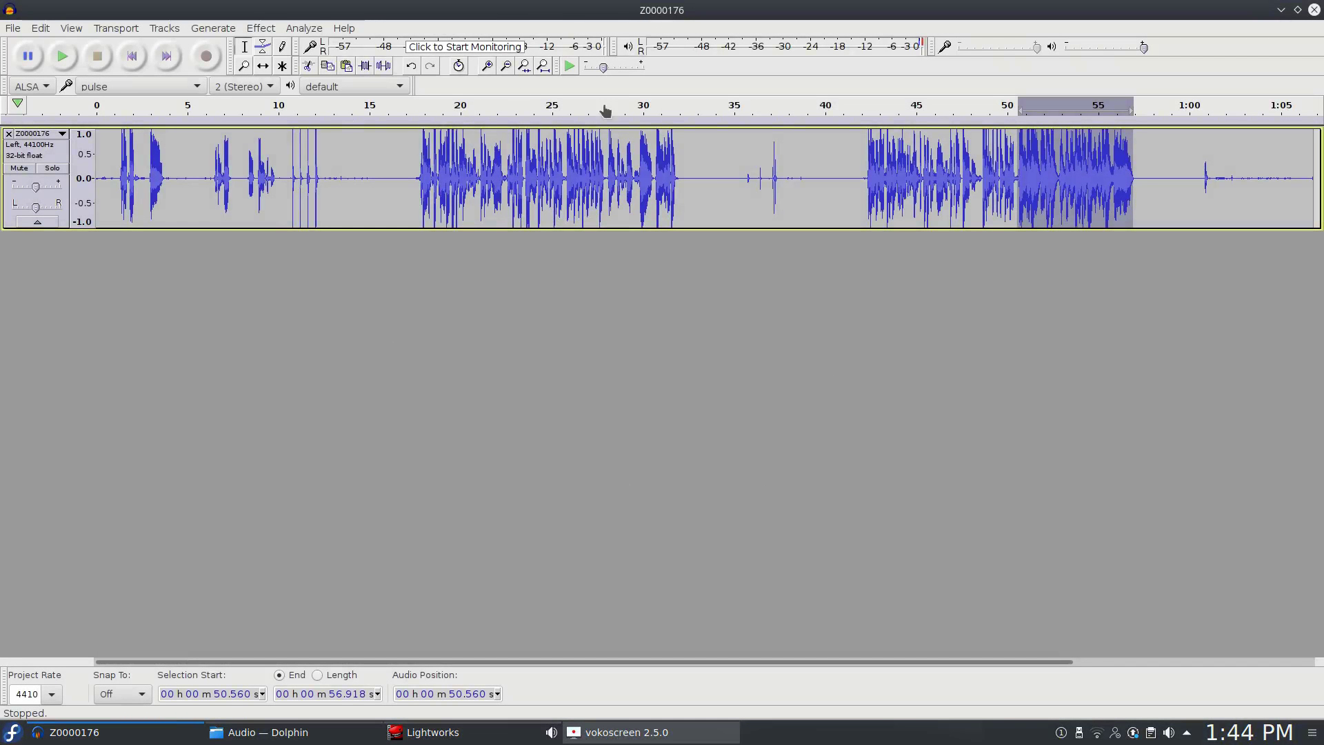
- Normalize the 50.56–56.9 s passage to −1.0 dB with DC offset removed
click(261, 29)
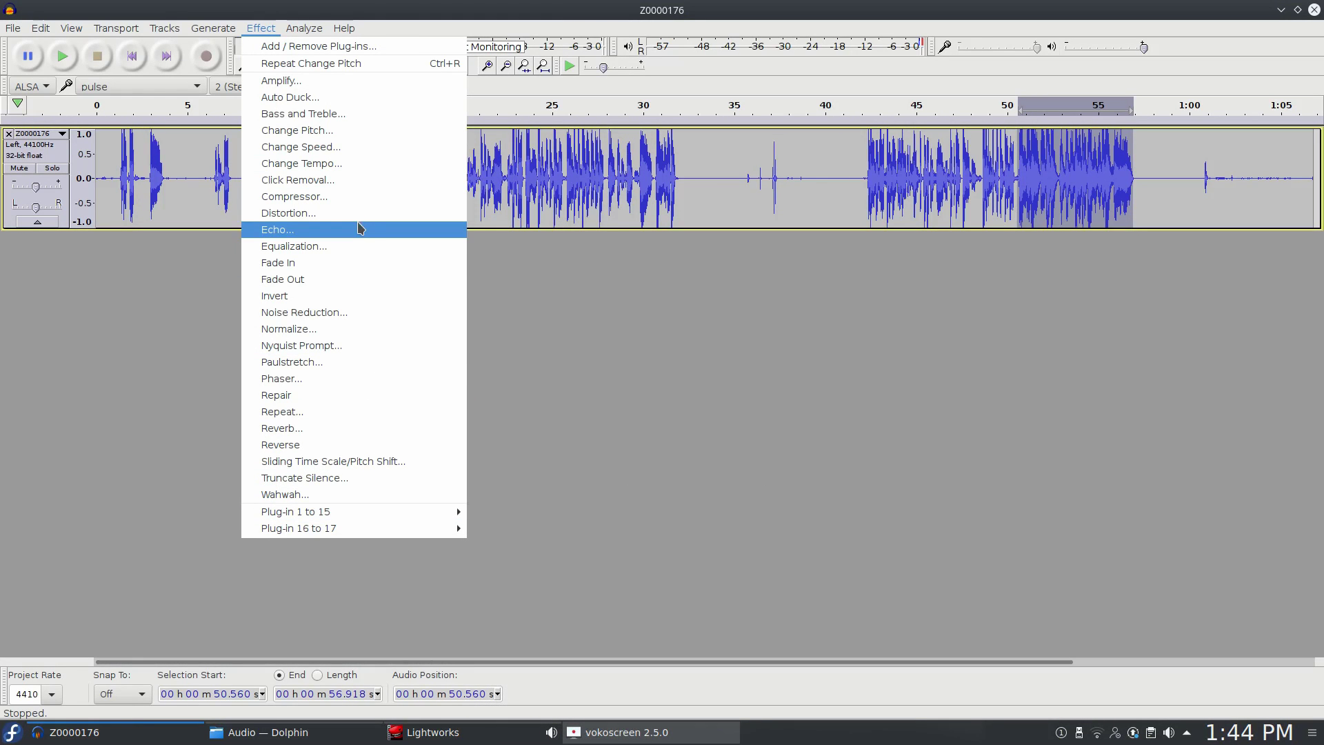
click(347, 328)
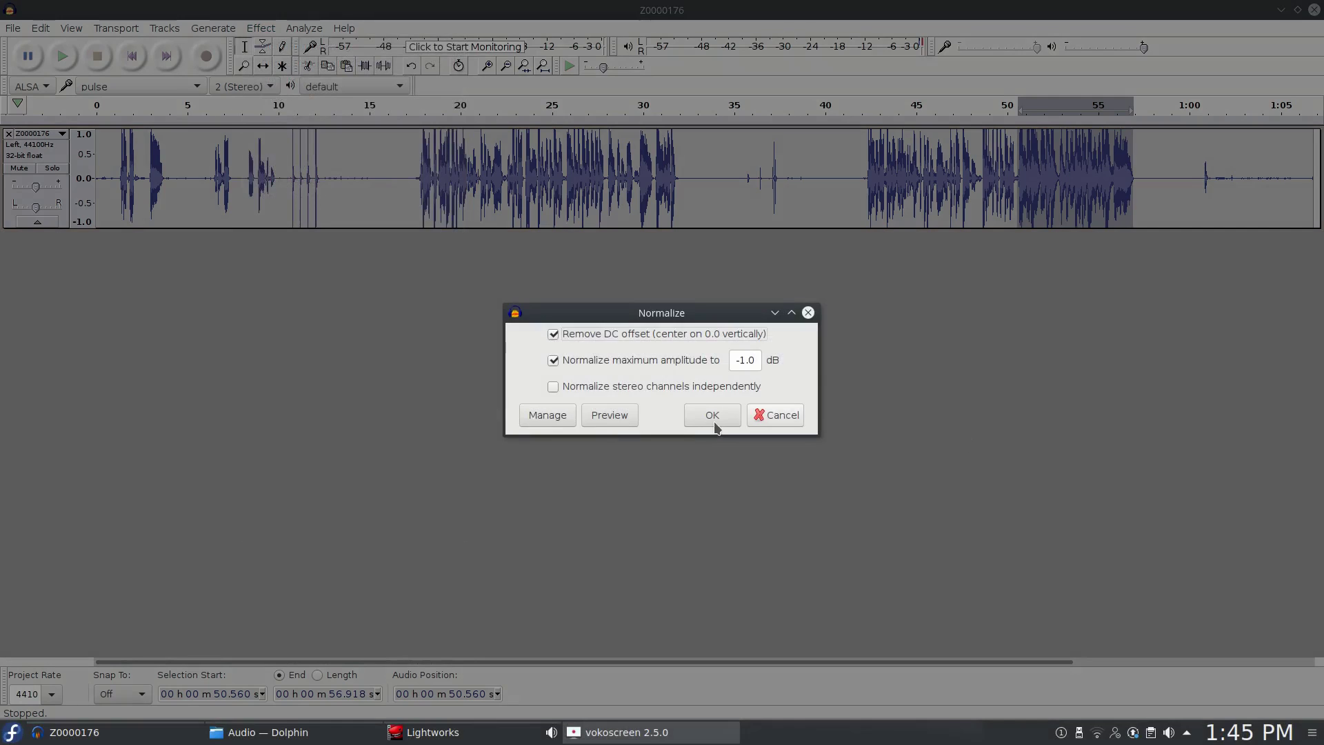
click(715, 424)
- Play back the normalized passage while adjusting system volume, then clear the selection
click(73, 54)
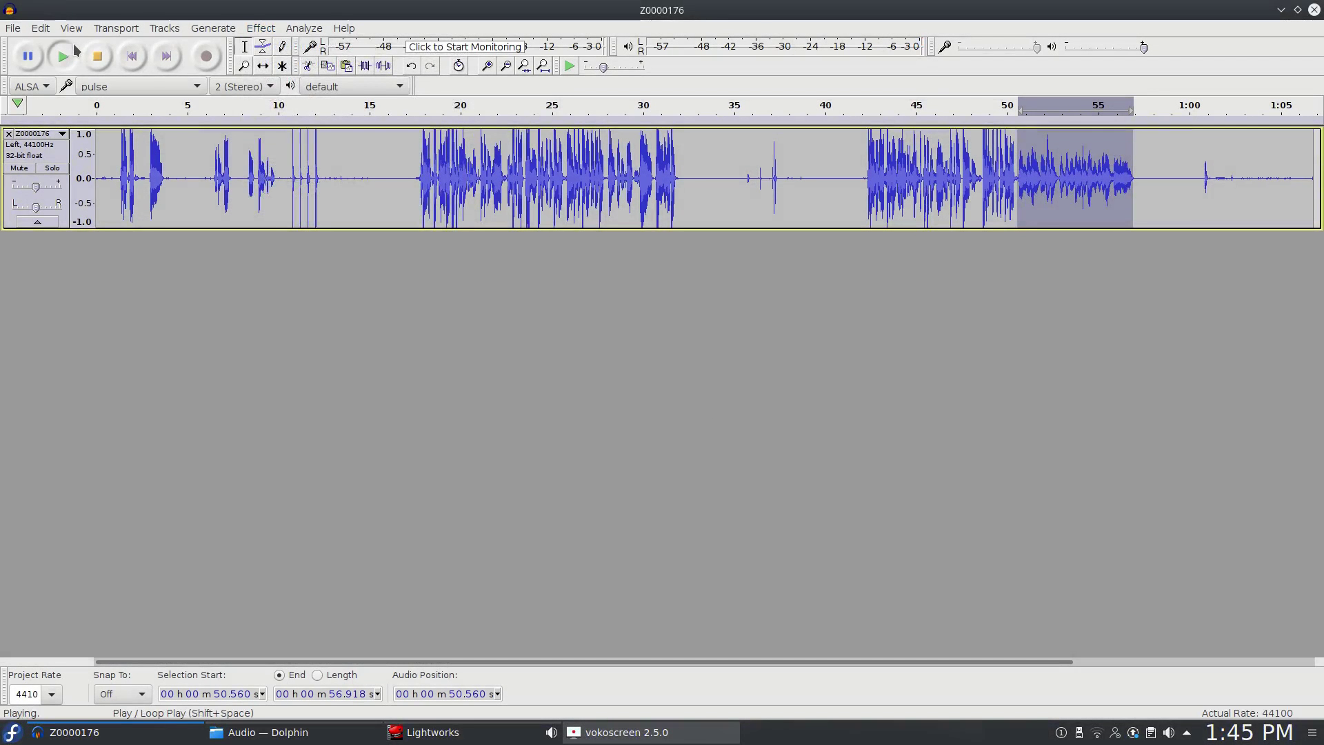
key(XF86AudioRaiseVolume)
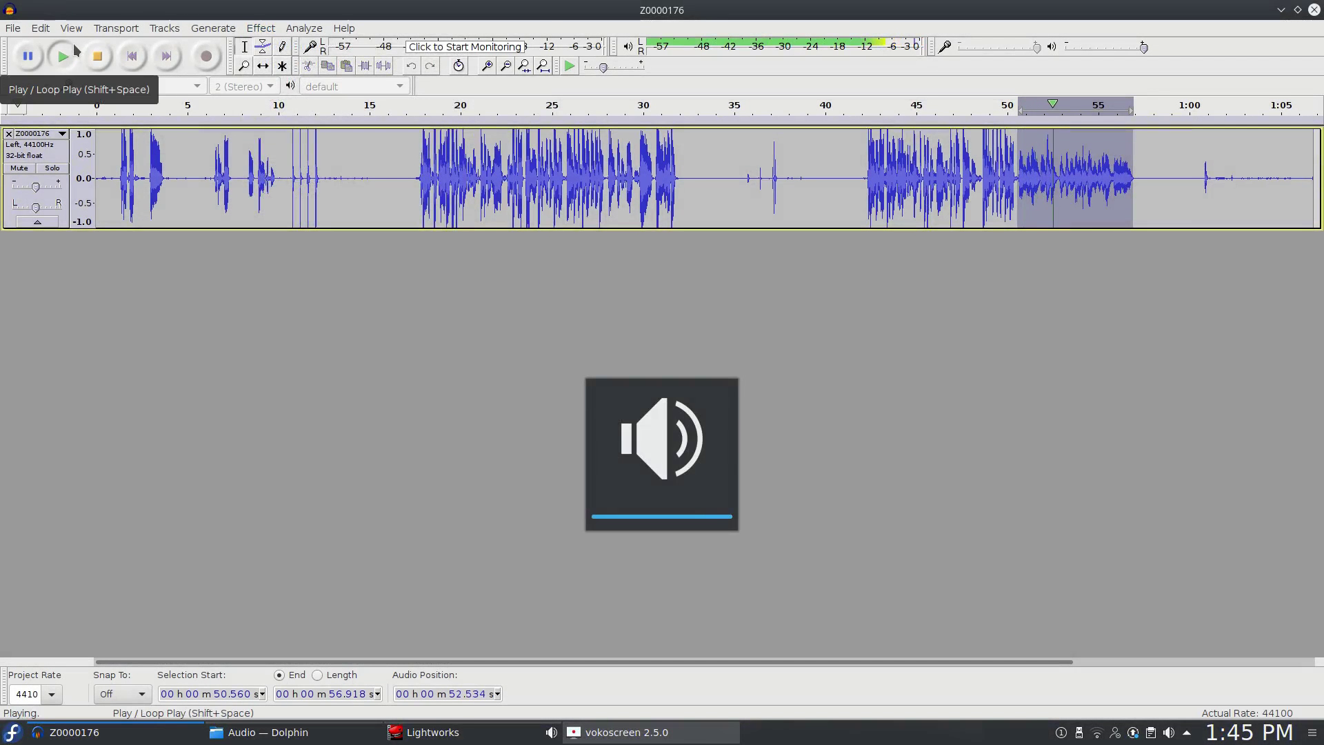
key(XF86AudioLowerVolume)
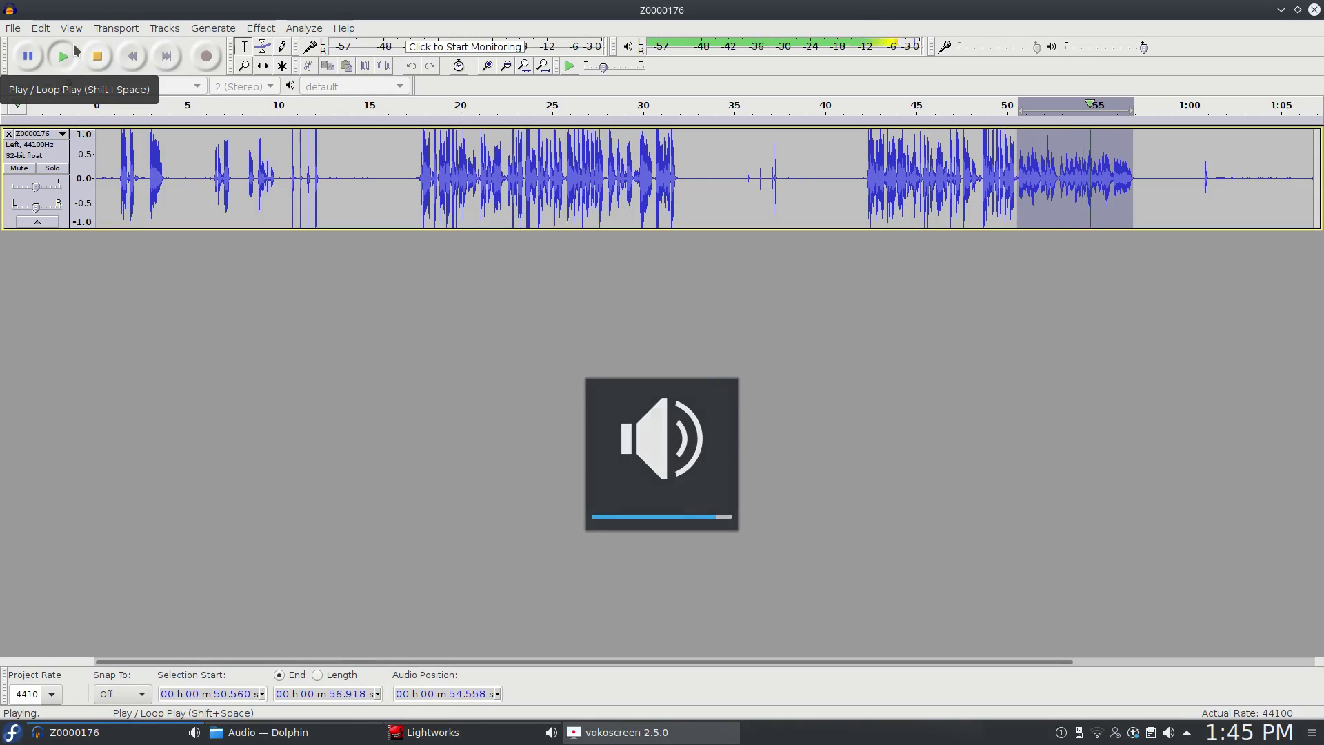
key(XF86AudioLowerVolume)
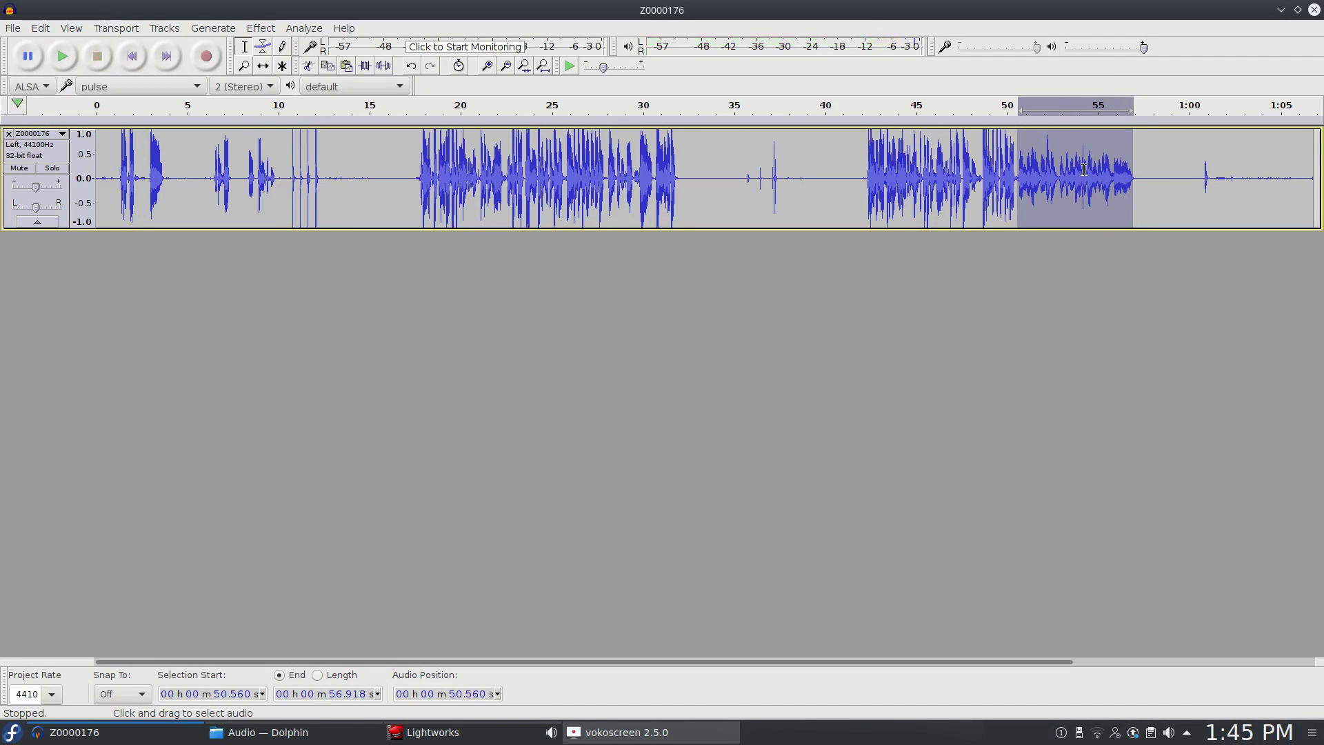
click(1013, 171)
- Select the audio from 42 to 50.6 seconds and normalize it
drag(1019, 170, 864, 171)
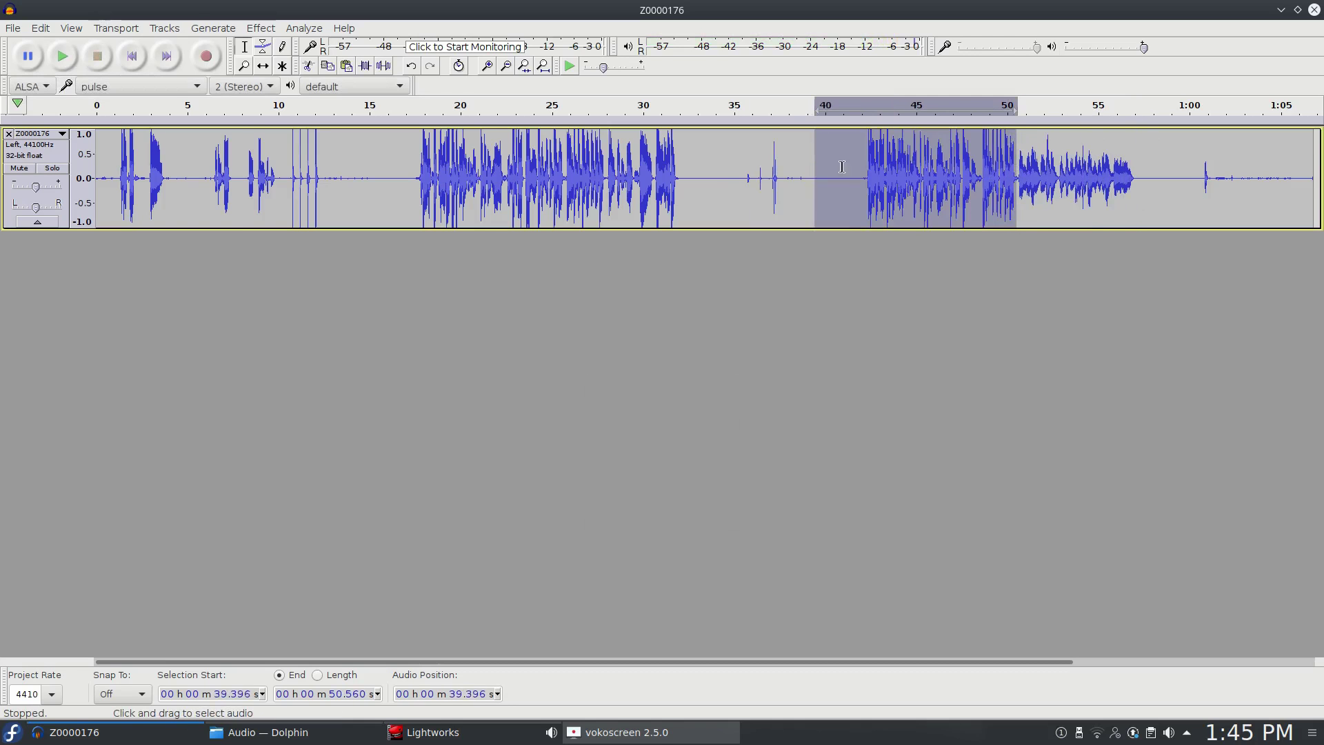
click(259, 27)
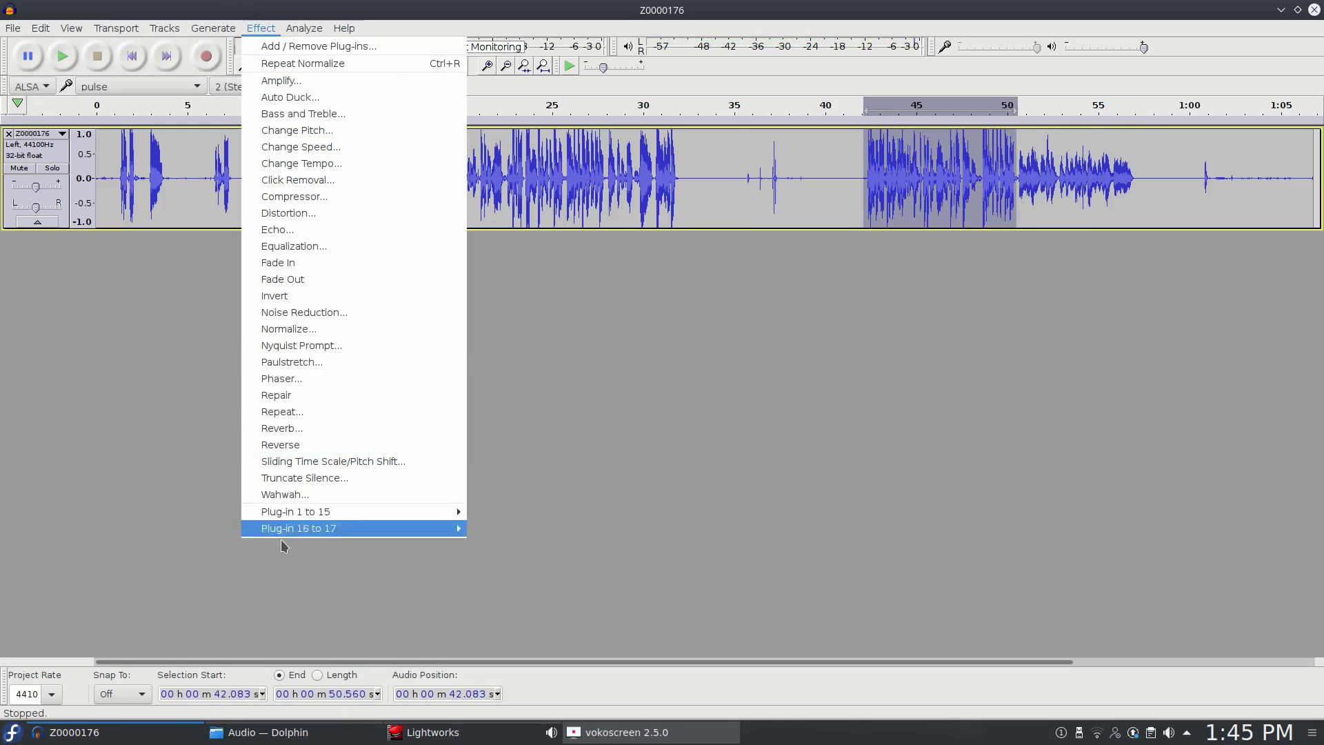
click(319, 328)
click(714, 417)
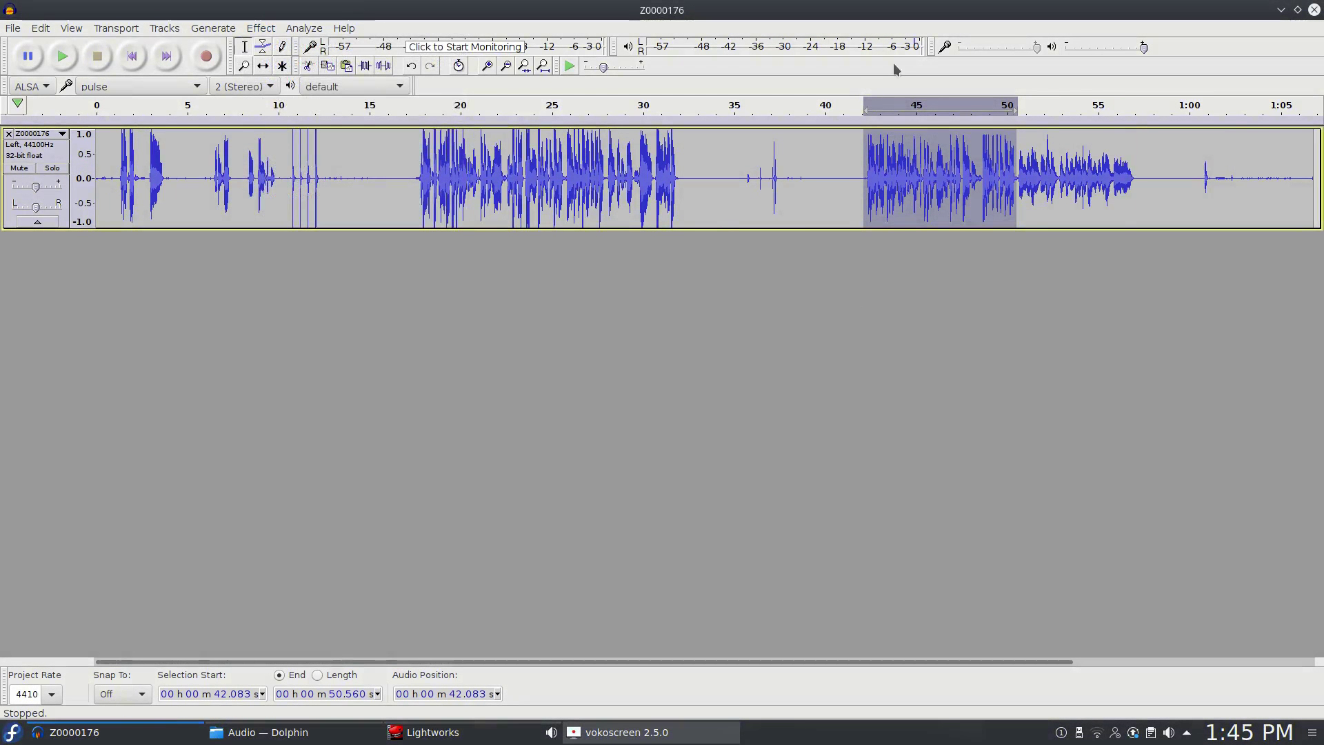
- Play the recording from about 43 seconds, then stop
click(880, 163)
click(62, 58)
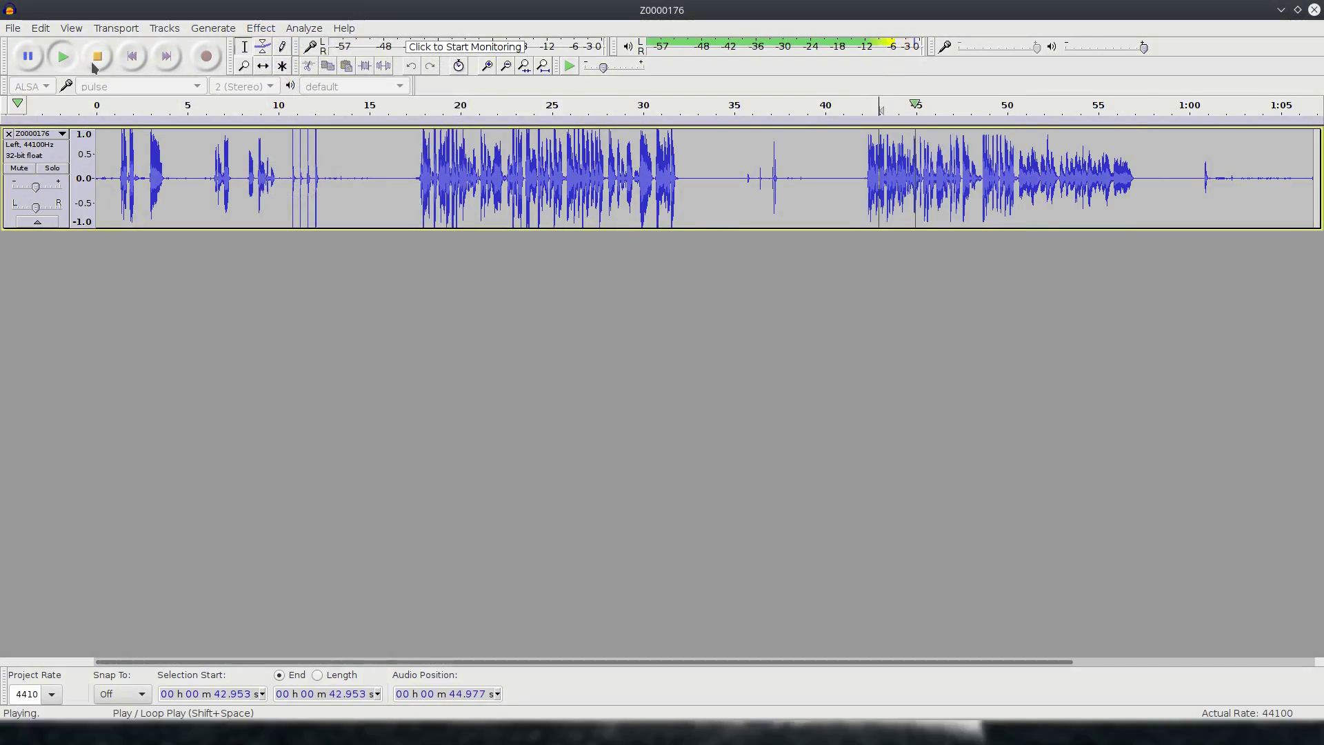
click(97, 58)
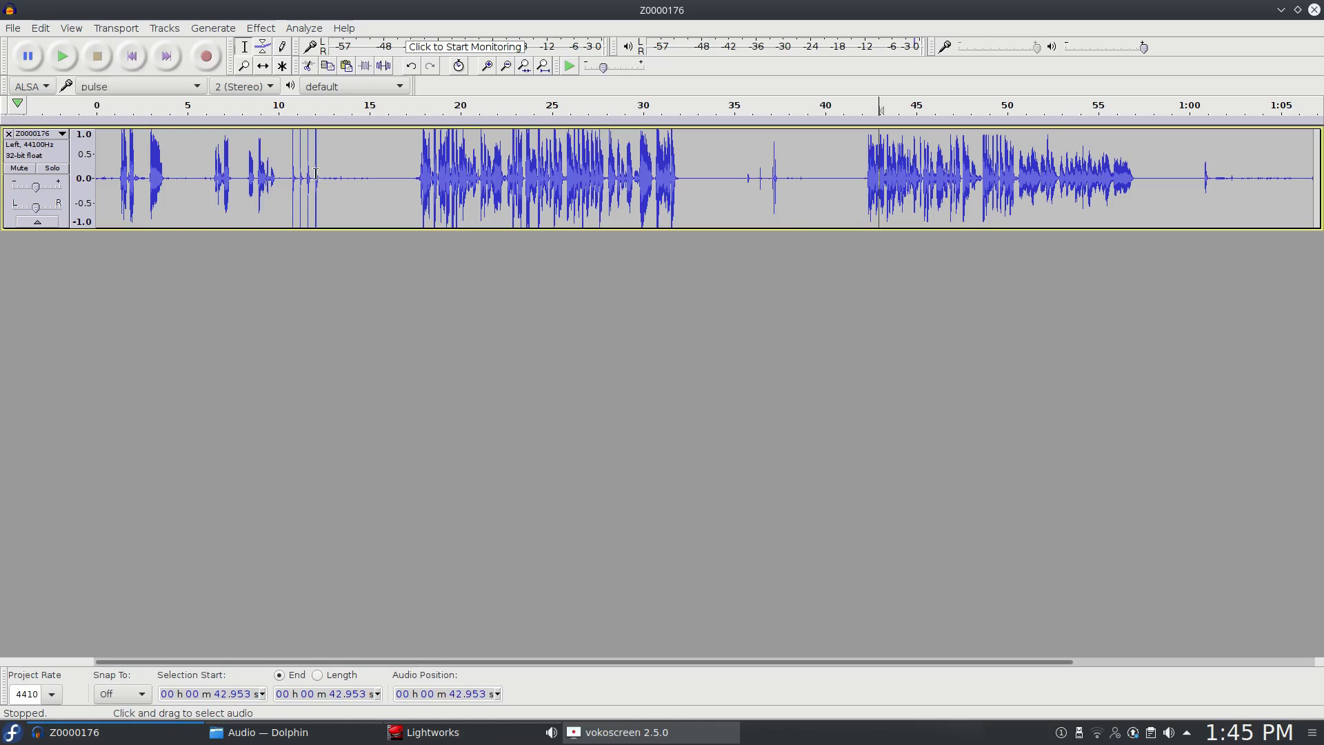
- Replace the 36.86–37.62 s spike with generated silence
drag(289, 167, 322, 165)
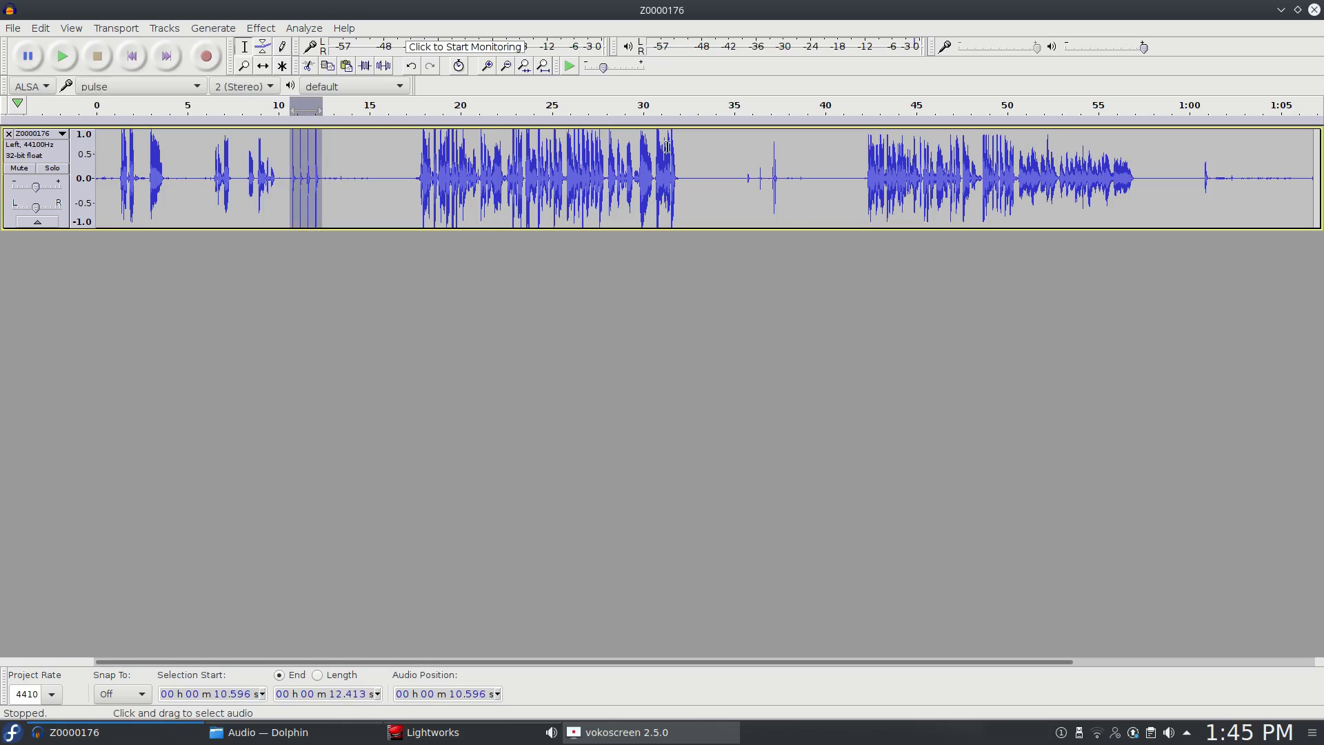
drag(768, 178, 782, 178)
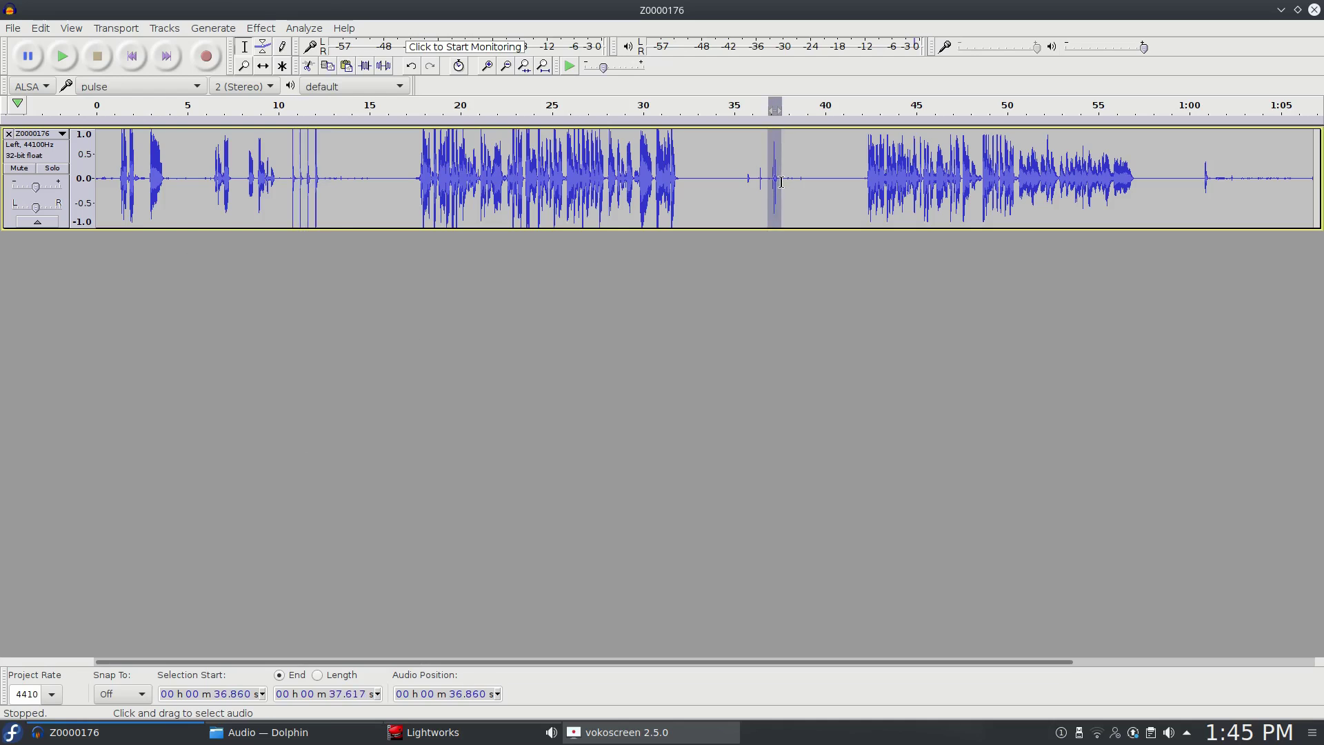
click(265, 28)
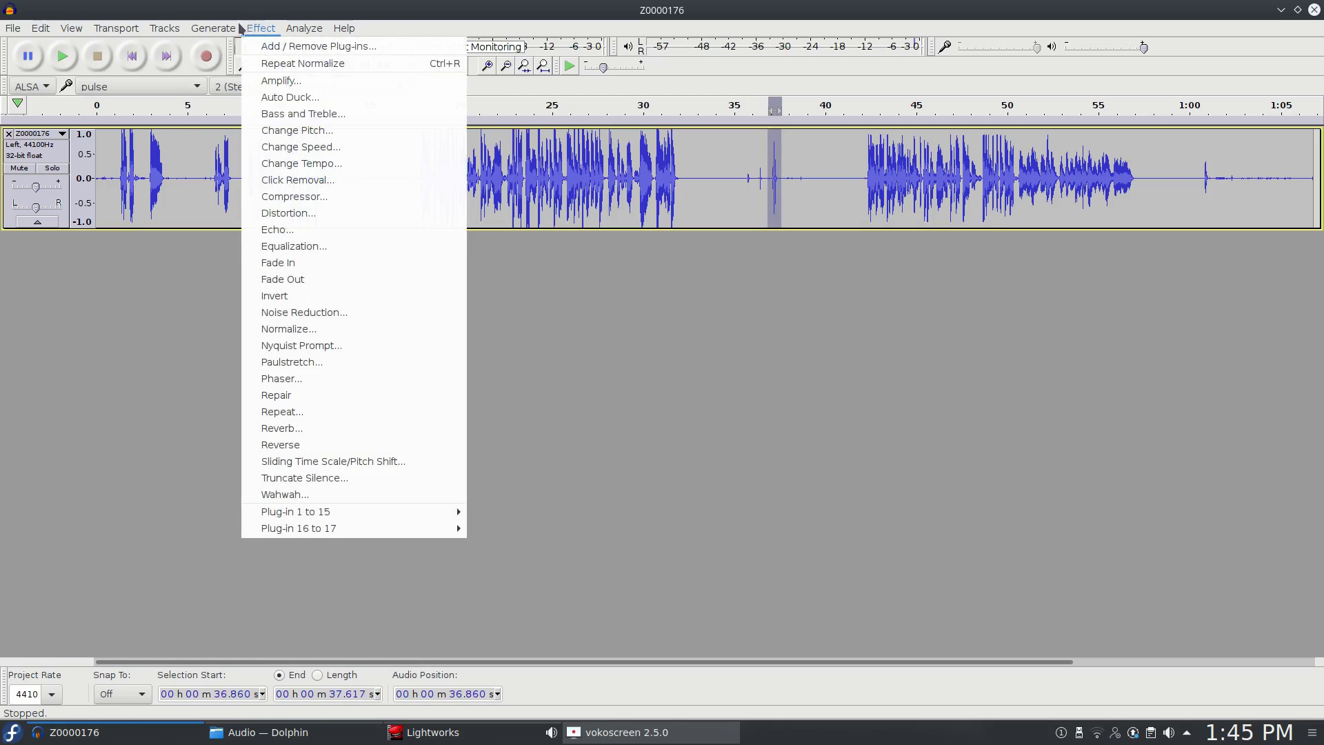
click(218, 114)
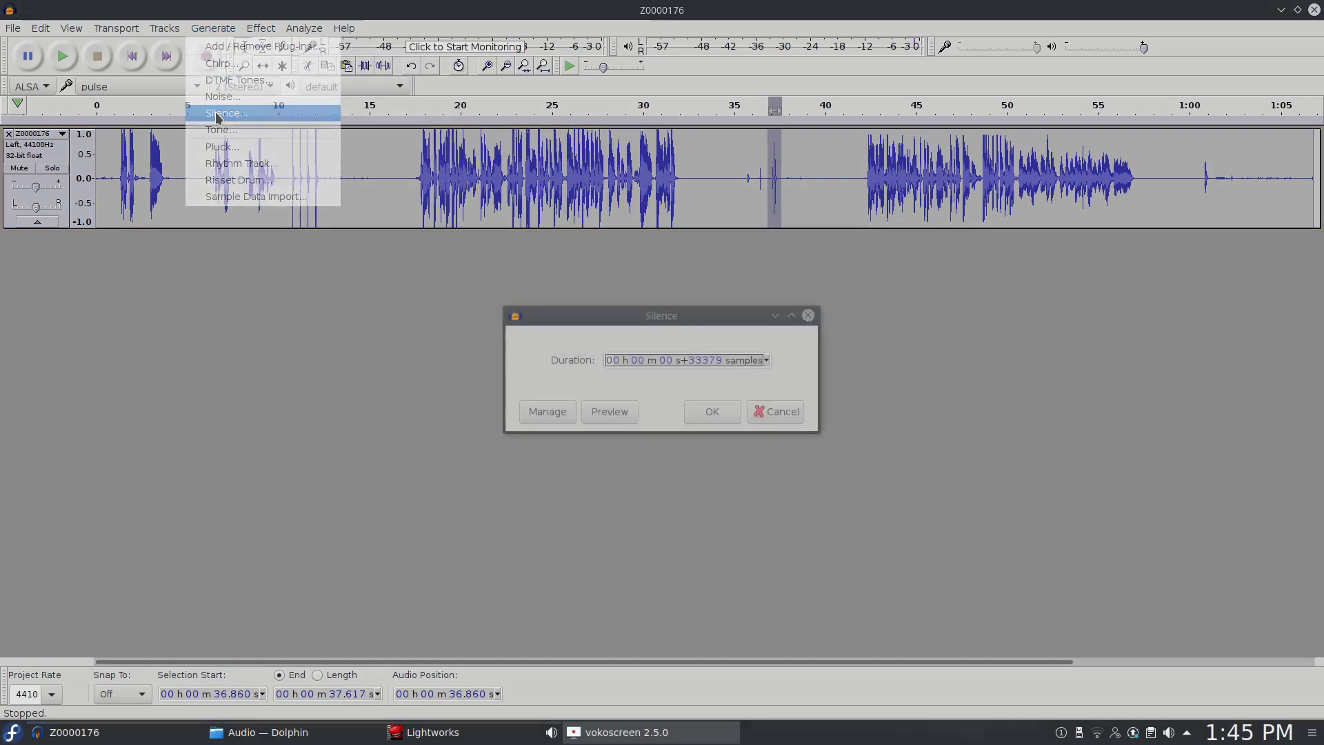
click(712, 412)
- Play from just before 37 seconds to check the silenced spike, then stop
click(764, 173)
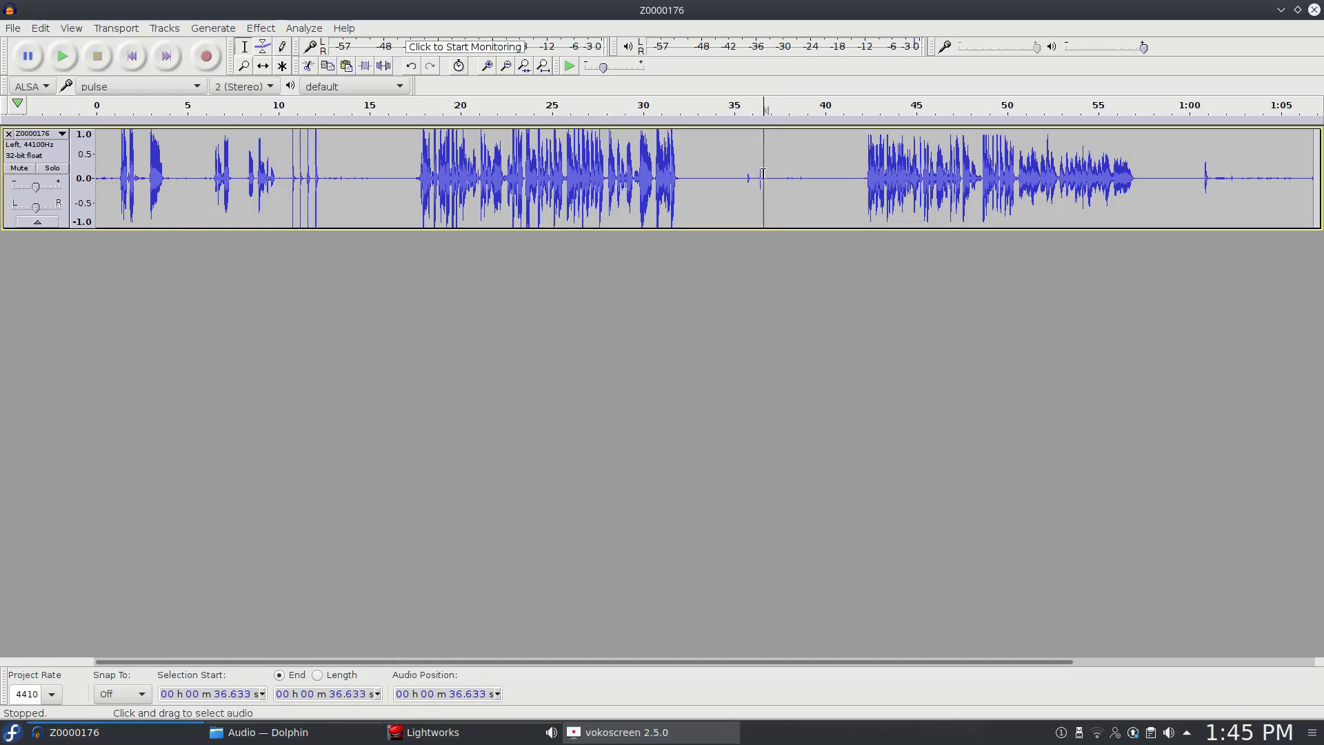
key(space)
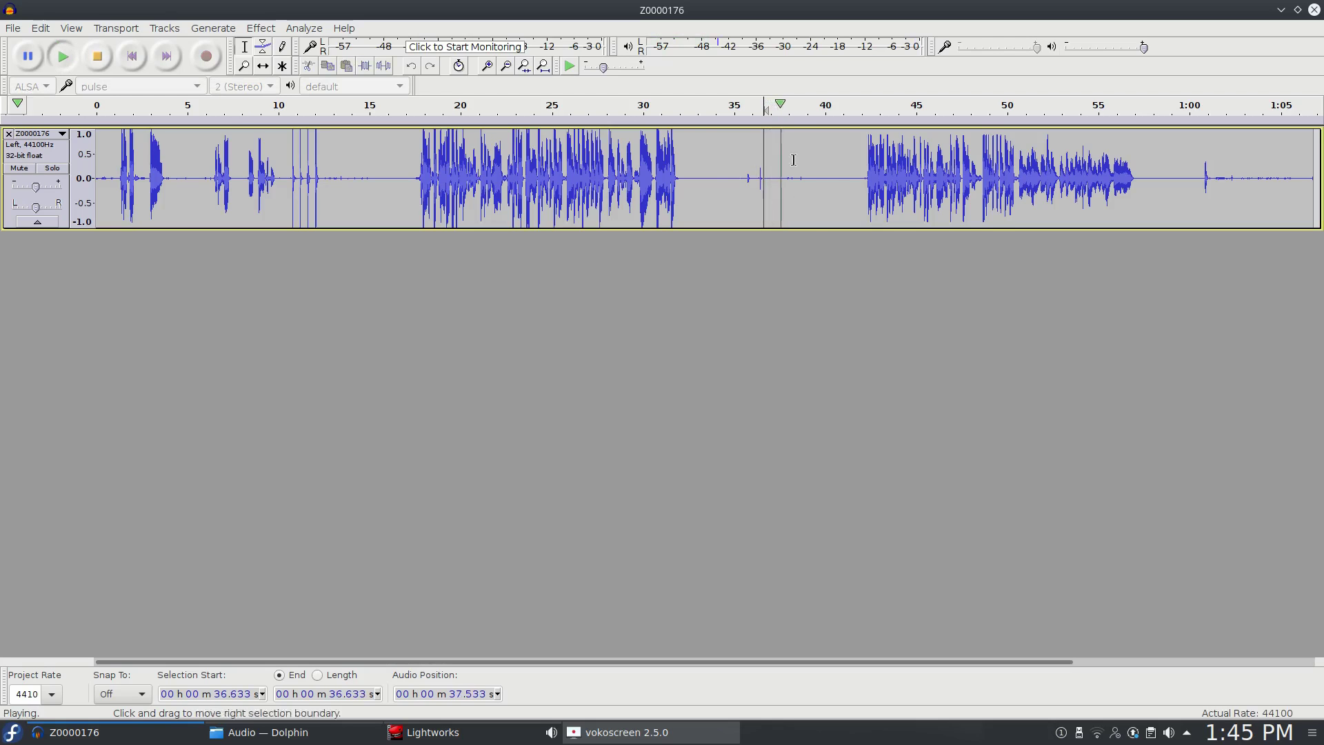
key(space)
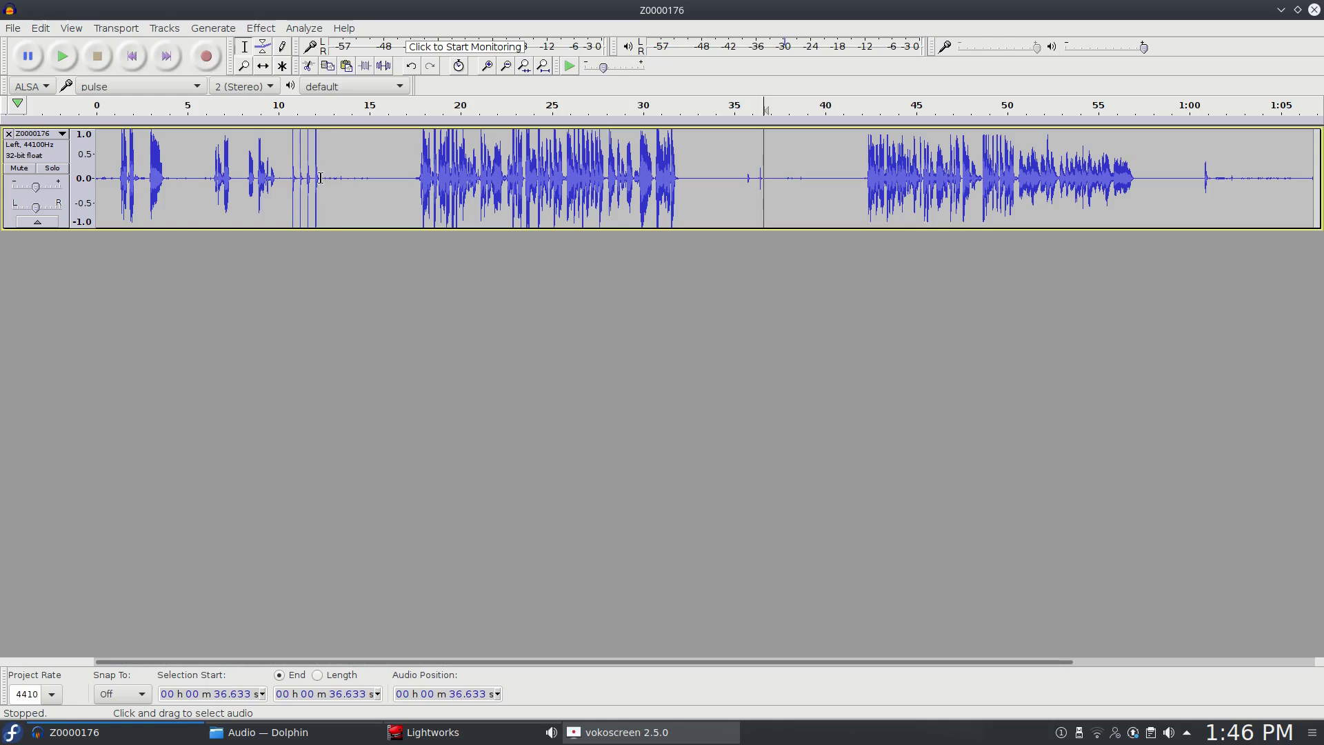
- Fill the 12.4–15.7 s stretch with generated silence, then deselect and place the cursor near 42 s
drag(320, 178, 409, 179)
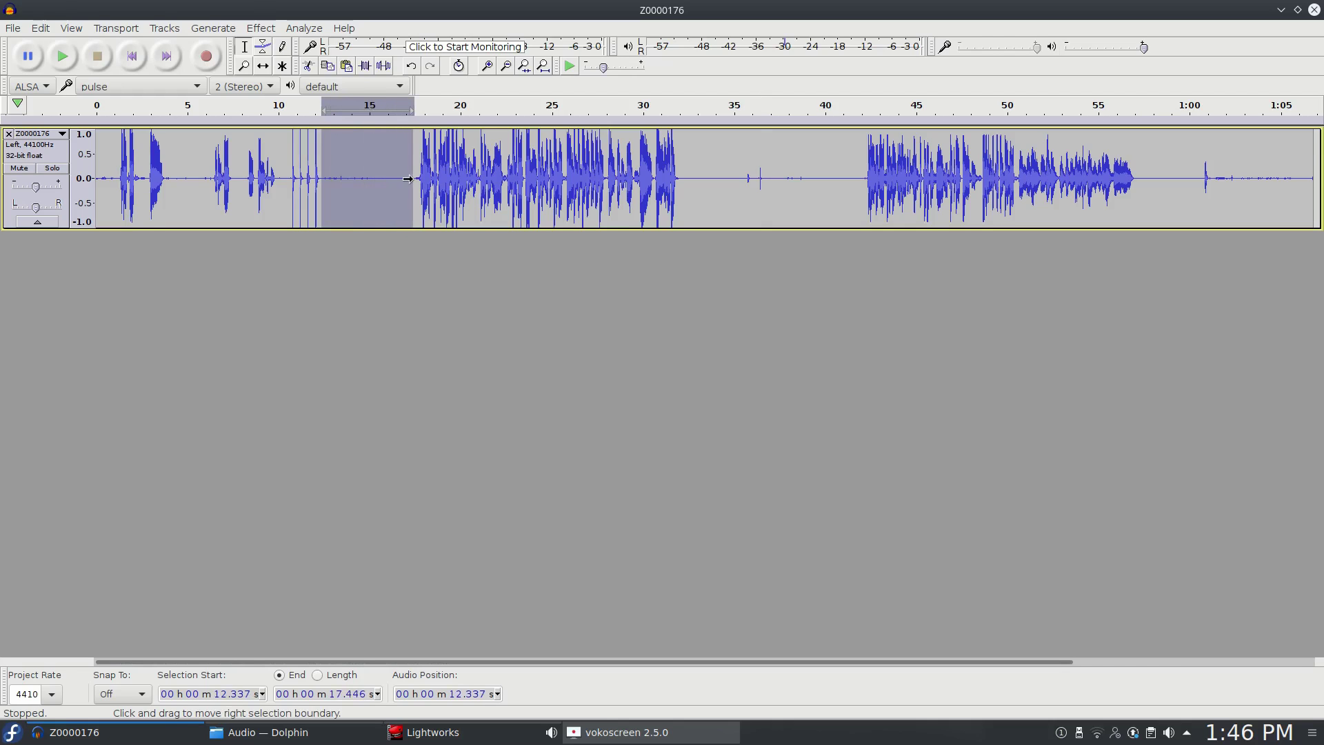
click(482, 179)
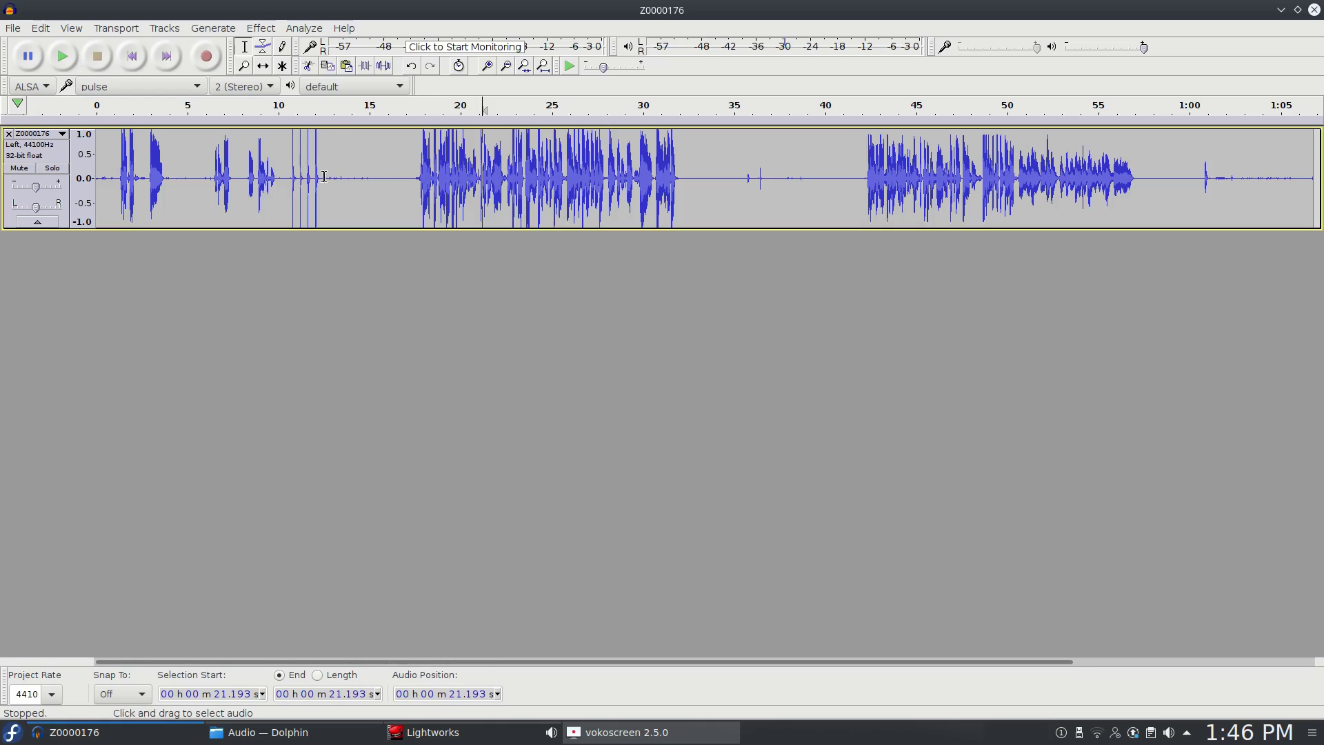
drag(324, 177, 382, 179)
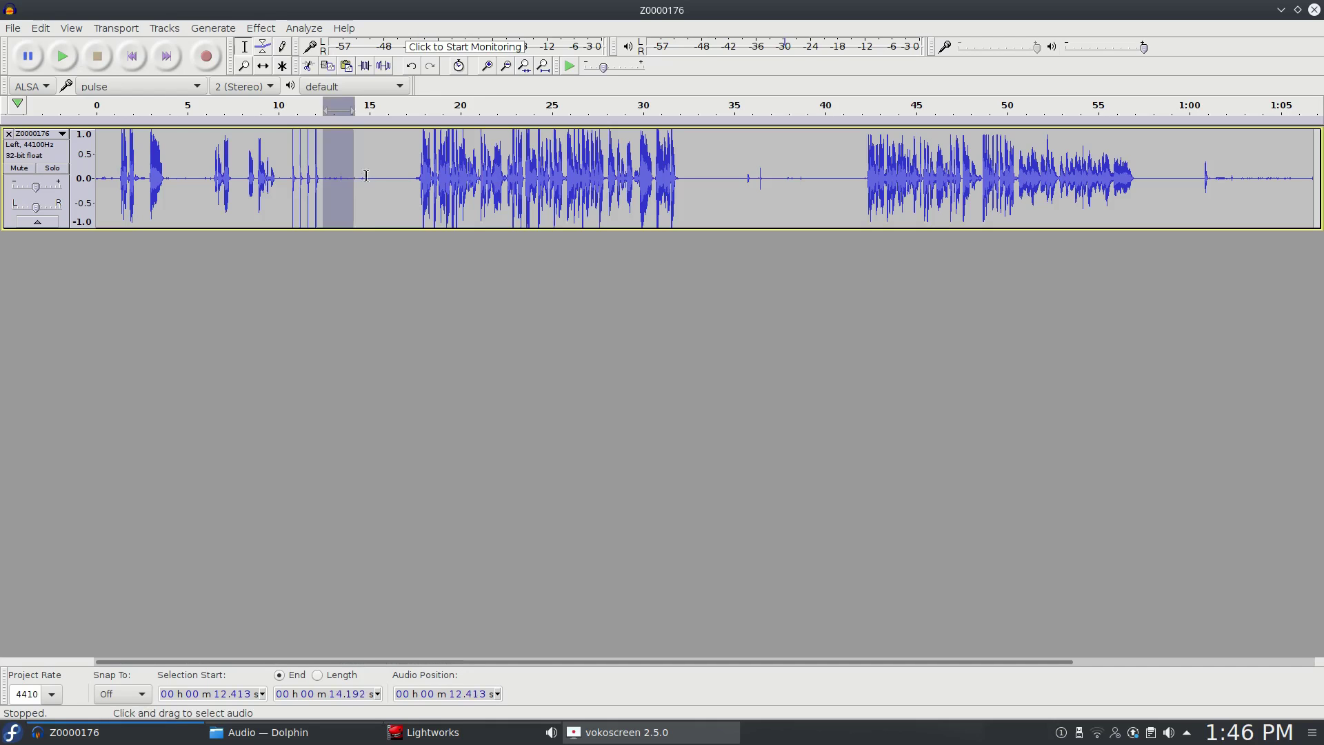
click(228, 29)
click(251, 109)
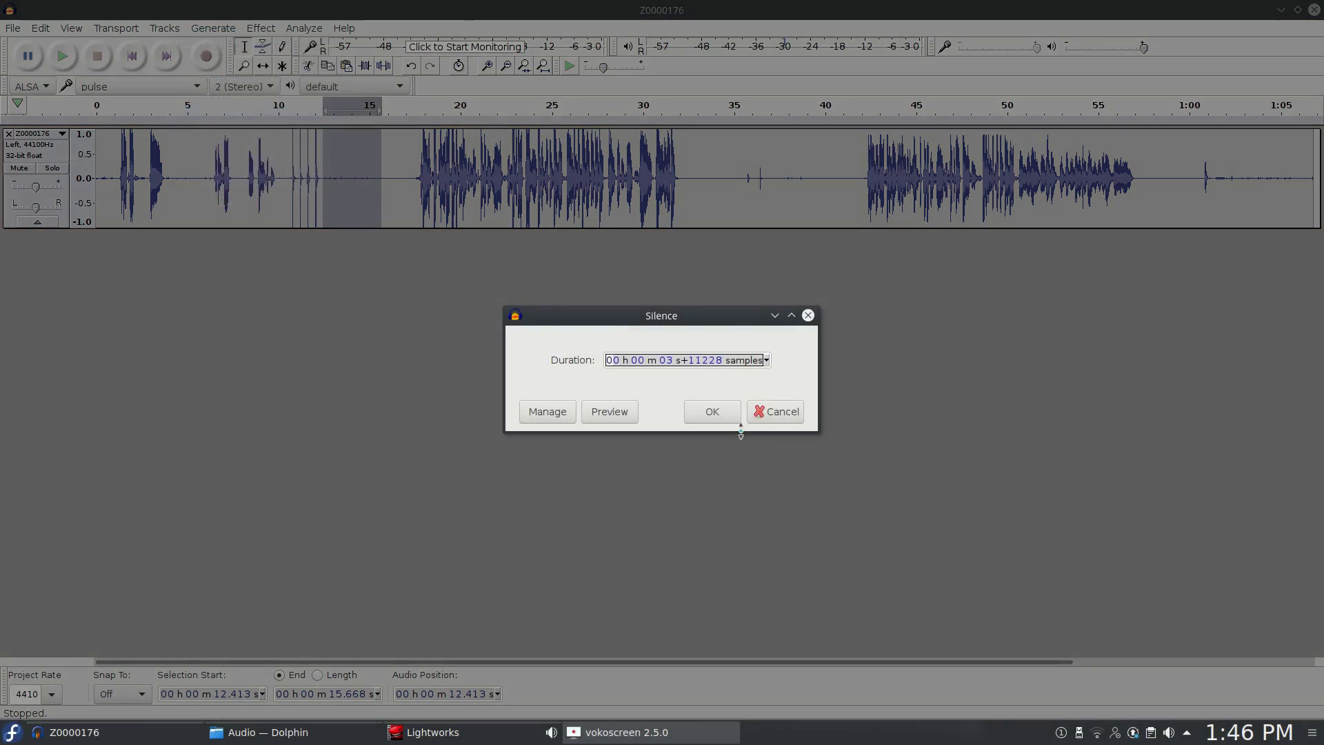
click(712, 411)
drag(401, 185, 136, 183)
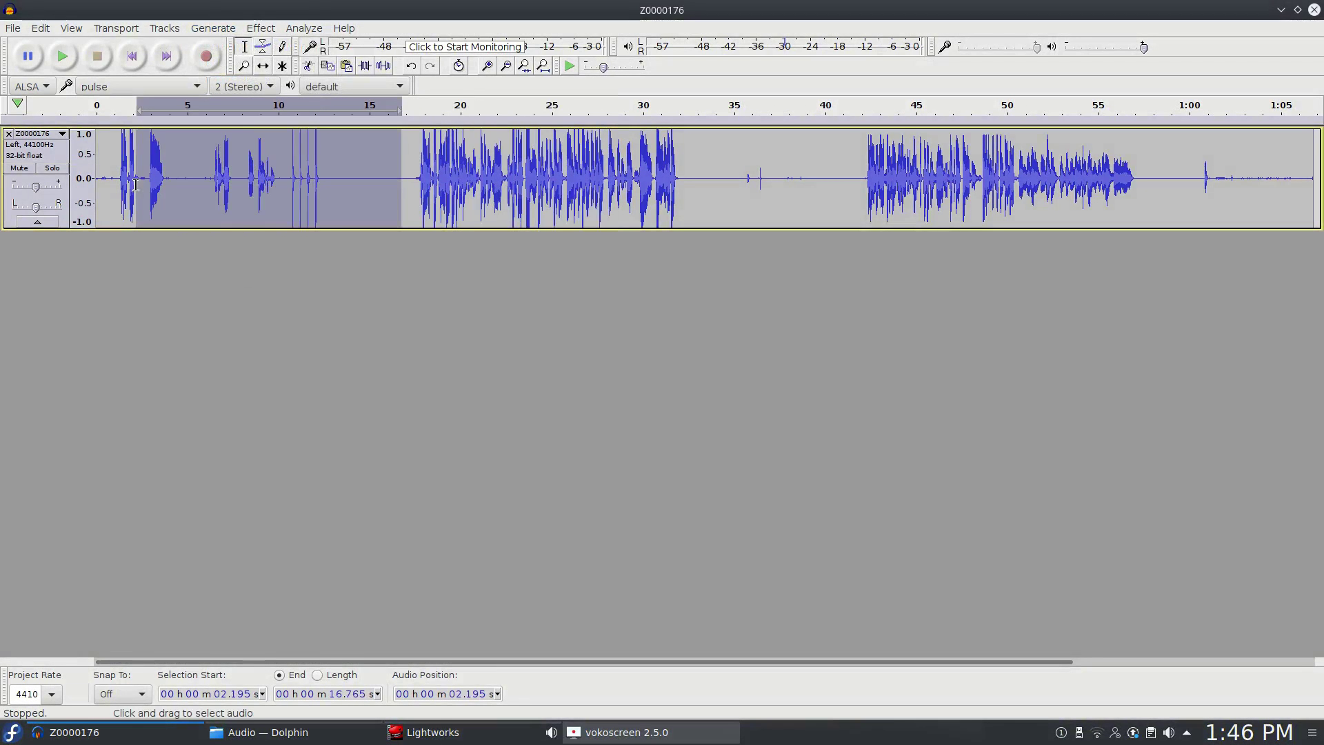
click(538, 352)
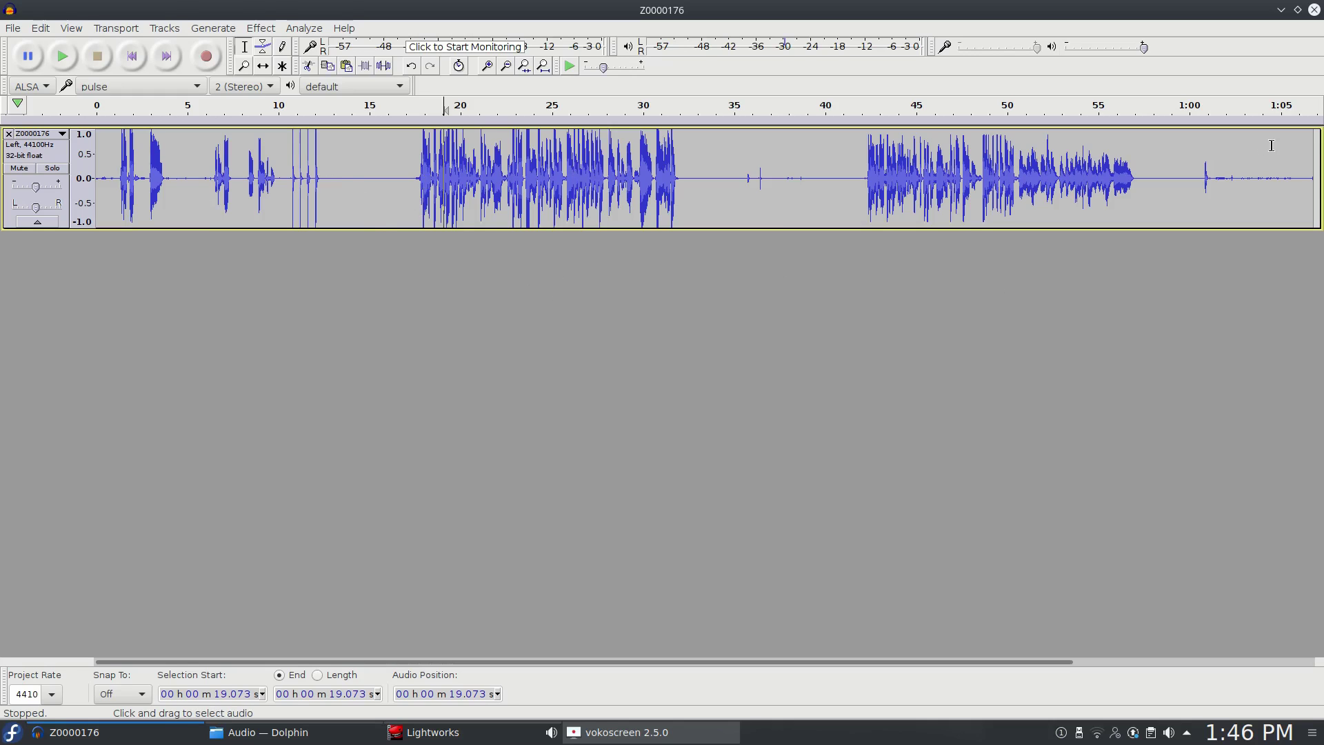
click(864, 168)
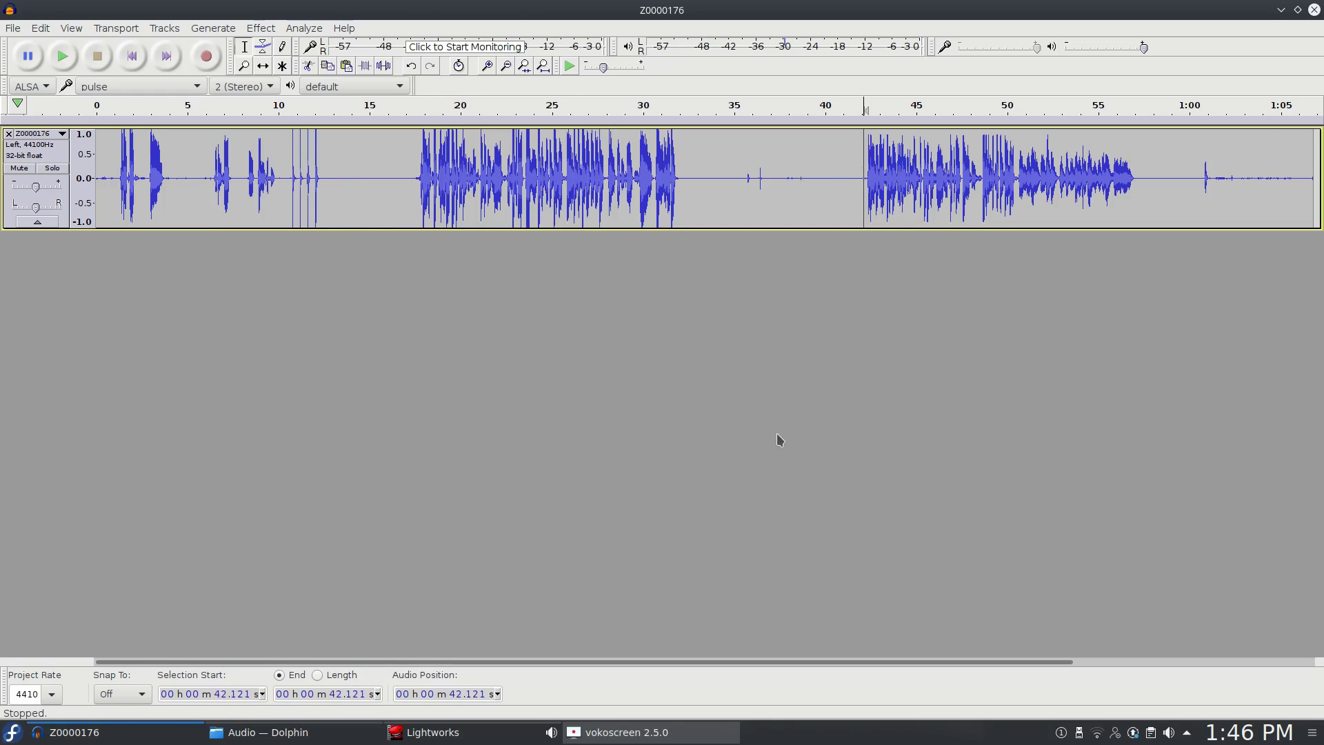
- Apply an effect from the Effect menu that lowers the level of the whole track
click(260, 28)
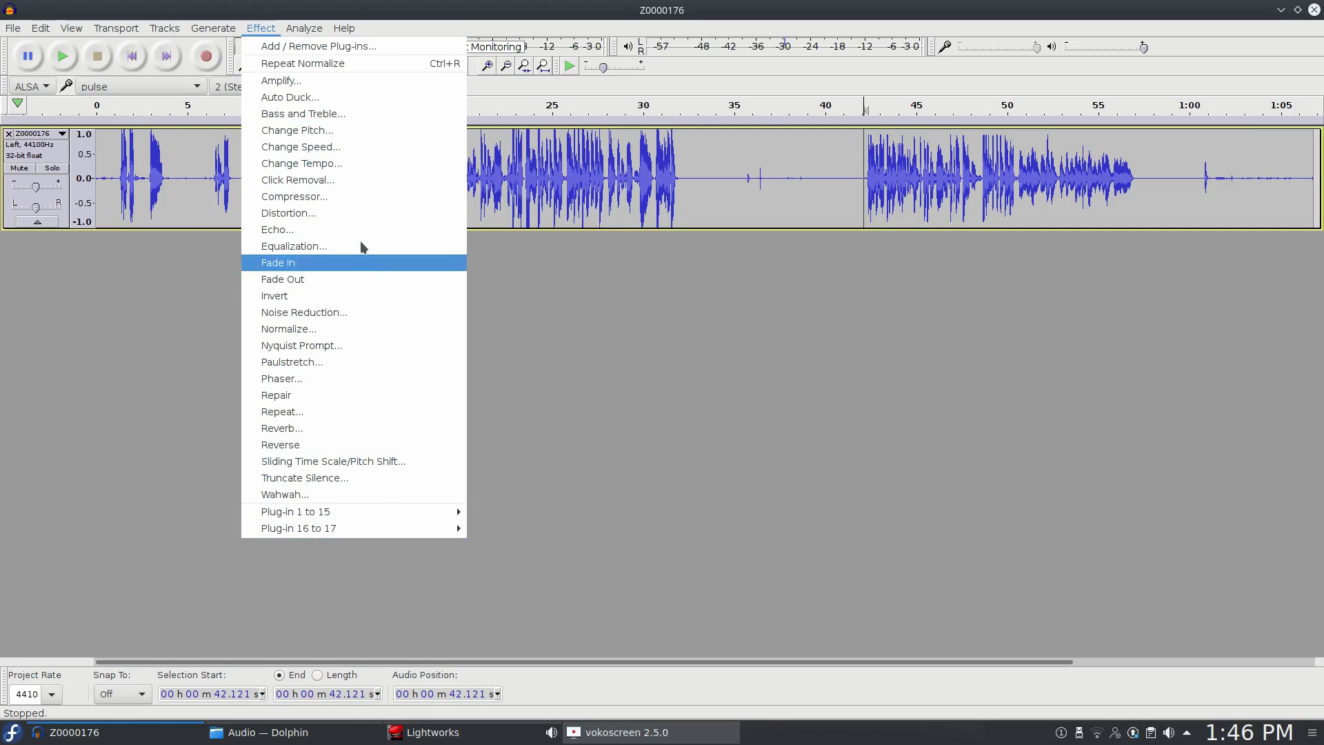
click(492, 176)
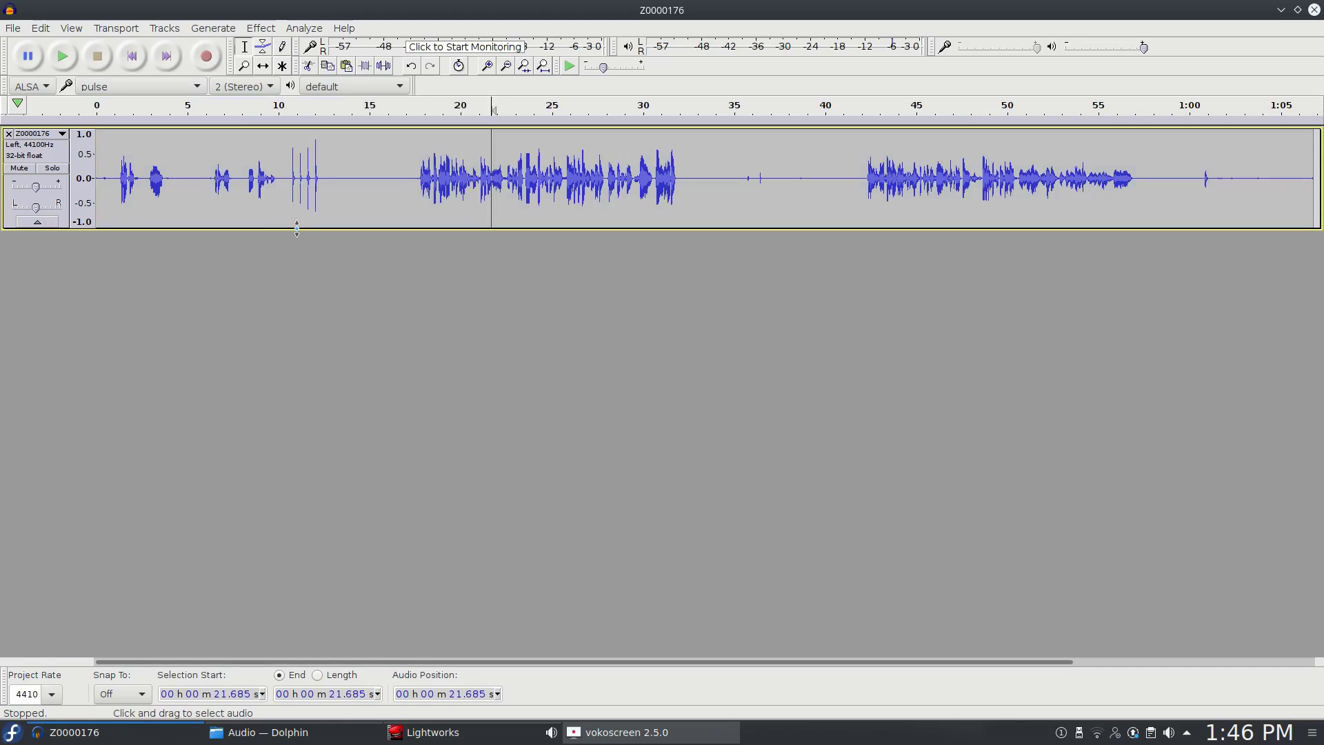